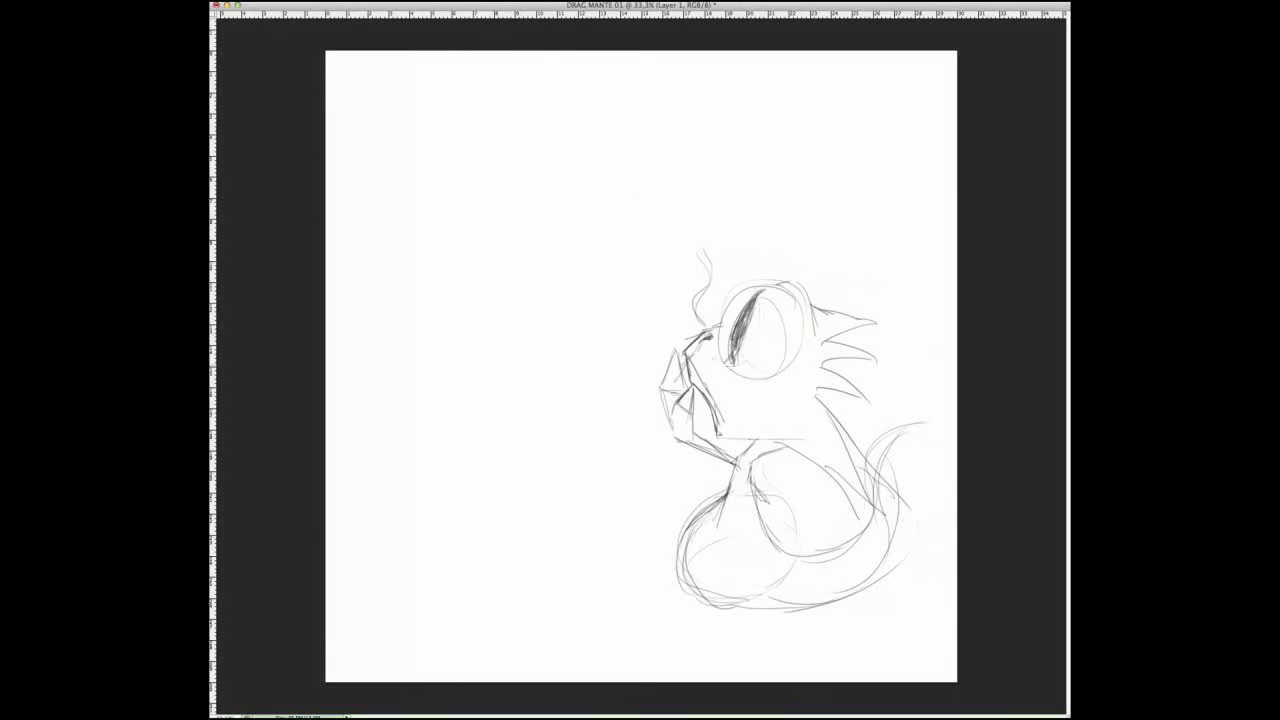
# Shrink the lower body of the dragon sketch with Free Transform.
pyautogui.moveTo(640, 440); pyautogui.dragTo(640, 438)
pyautogui.hotkey('ctrl', 't')
pyautogui.moveTo(623, 643); pyautogui.dragTo(651, 606)
pyautogui.press('Return')
# Redraw the chin, belly, curved leg and ground lines, and darken the body line.
pyautogui.moveTo(678, 450)
pyautogui.mouseDown()
pyautogui.moveTo(745, 456)
pyautogui.moveTo(738, 505)
pyautogui.mouseUp()
pyautogui.moveTo(758, 456); pyautogui.dragTo(776, 578)
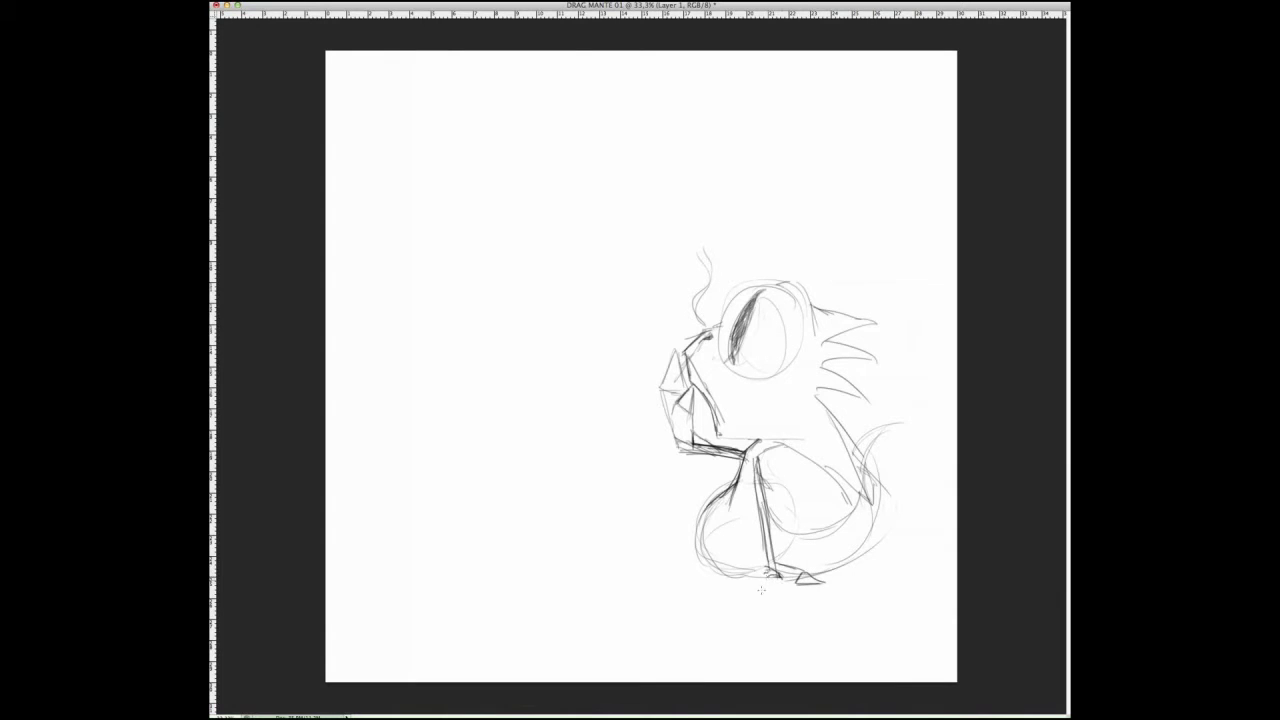
pyautogui.moveTo(760, 524)
pyautogui.mouseDown()
pyautogui.moveTo(714, 562)
pyautogui.moveTo(752, 552)
pyautogui.moveTo(754, 570)
pyautogui.mouseUp()
pyautogui.moveTo(700, 502); pyautogui.dragTo(672, 572)
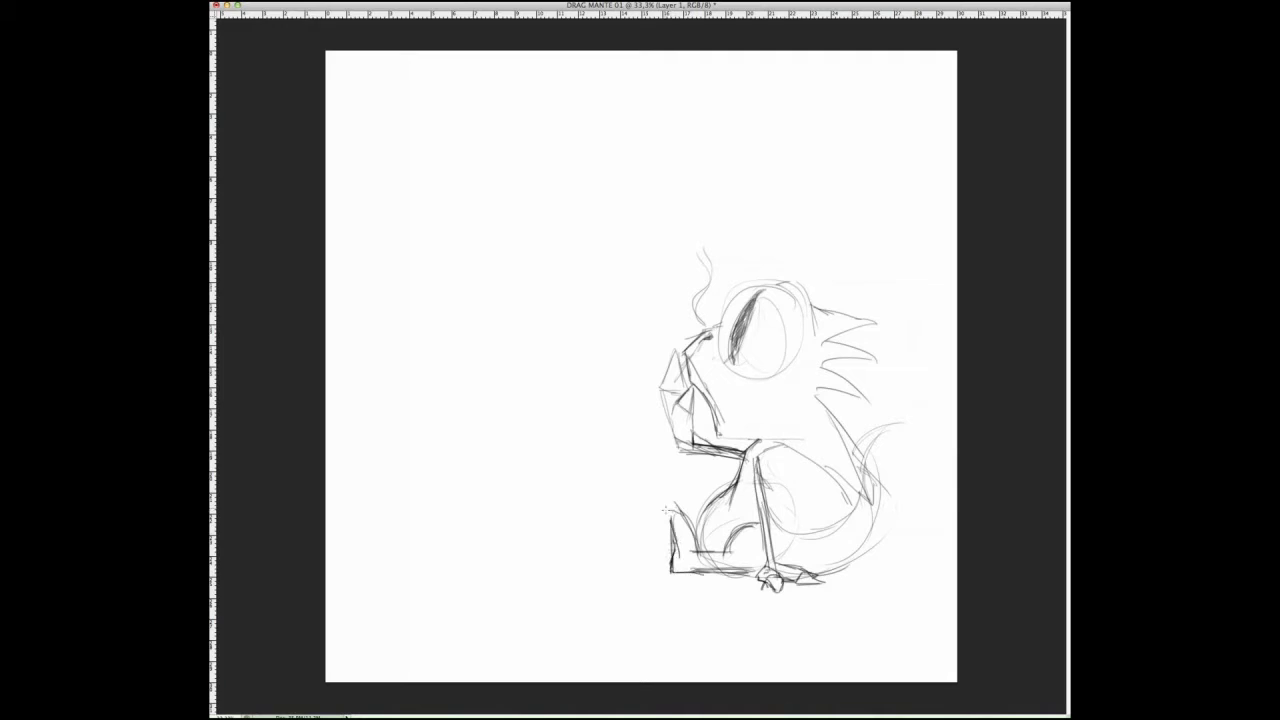
pyautogui.moveTo(760, 462); pyautogui.dragTo(762, 564)
pyautogui.moveTo(764, 486); pyautogui.dragTo(768, 566)
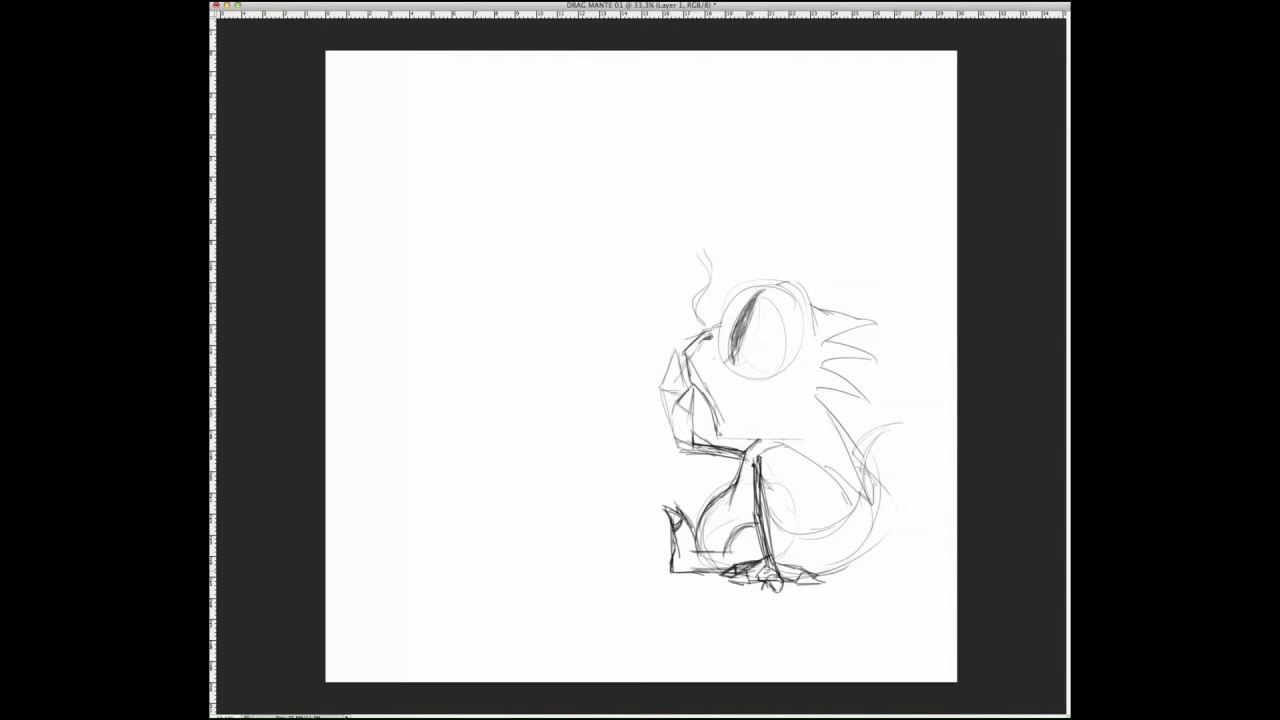
# Scale the whole dragon sketch down and move it up and left.
pyautogui.hotkey('ctrl', 't')
pyautogui.moveTo(658, 594); pyautogui.dragTo(710, 520)
pyautogui.moveTo(800, 400); pyautogui.dragTo(761, 393)
pyautogui.press('Return')
# Sketch a second winged creature on the left with eye, head, neck, wings and leg.
pyautogui.moveTo(508, 305); pyautogui.dragTo(528, 230)
pyautogui.moveTo(528, 230)
pyautogui.mouseDown()
pyautogui.moveTo(472, 255)
pyautogui.moveTo(592, 250)
pyautogui.moveTo(578, 300)
pyautogui.mouseUp()
pyautogui.moveTo(540, 310)
pyautogui.mouseDown()
pyautogui.moveTo(507, 292)
pyautogui.moveTo(515, 406)
pyautogui.moveTo(415, 455)
pyautogui.mouseUp()
pyautogui.moveTo(515, 405); pyautogui.dragTo(440, 450)
pyautogui.moveTo(528, 380); pyautogui.dragTo(538, 455)
pyautogui.moveTo(468, 415)
pyautogui.mouseDown()
pyautogui.moveTo(462, 486)
pyautogui.moveTo(498, 462)
pyautogui.mouseUp()
pyautogui.moveTo(505, 402); pyautogui.dragTo(410, 428)
# Sketch a ground line under the left creature, a leaf curve and the dragon's tail strokes.
pyautogui.moveTo(376, 492); pyautogui.dragTo(570, 476)
pyautogui.moveTo(596, 556)
pyautogui.mouseDown()
pyautogui.moveTo(920, 462)
pyautogui.moveTo(810, 505)
pyautogui.mouseUp()
pyautogui.moveTo(768, 446); pyautogui.dragTo(934, 430)
# Sketch long curving grass blades on the left side of the canvas.
pyautogui.moveTo(330, 112); pyautogui.dragTo(516, 208)
pyautogui.moveTo(406, 136); pyautogui.dragTo(550, 96)
pyautogui.moveTo(330, 268); pyautogui.dragTo(512, 682)
pyautogui.moveTo(418, 512); pyautogui.dragTo(470, 684)
pyautogui.press('super+minus')
pyautogui.moveTo(528, 426); pyautogui.dragTo(560, 510)
# Add grass curves below the dragon, along the right edge and at lower left.
pyautogui.moveTo(742, 433); pyautogui.dragTo(693, 523)
pyautogui.moveTo(738, 468); pyautogui.dragTo(732, 523)
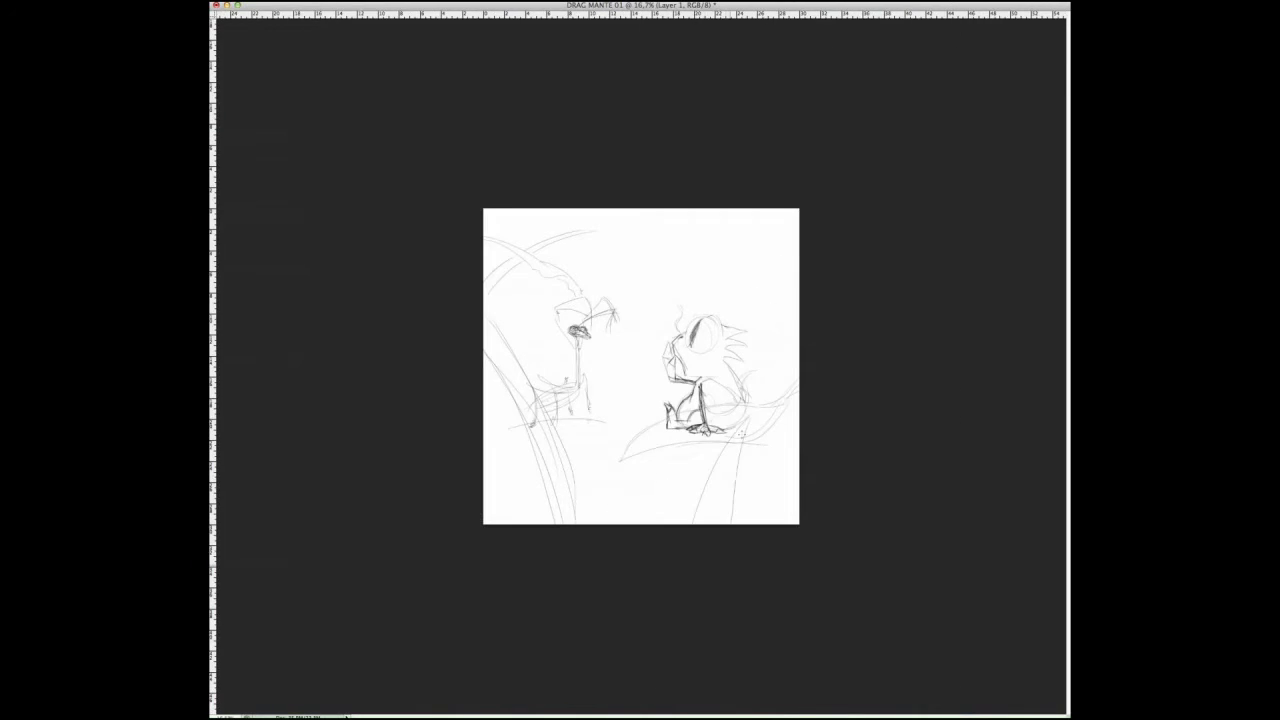
pyautogui.moveTo(787, 484); pyautogui.dragTo(776, 300)
pyautogui.moveTo(700, 212); pyautogui.dragTo(784, 332)
pyautogui.moveTo(560, 443); pyautogui.dragTo(610, 402)
pyautogui.moveTo(736, 421); pyautogui.dragTo(762, 416)
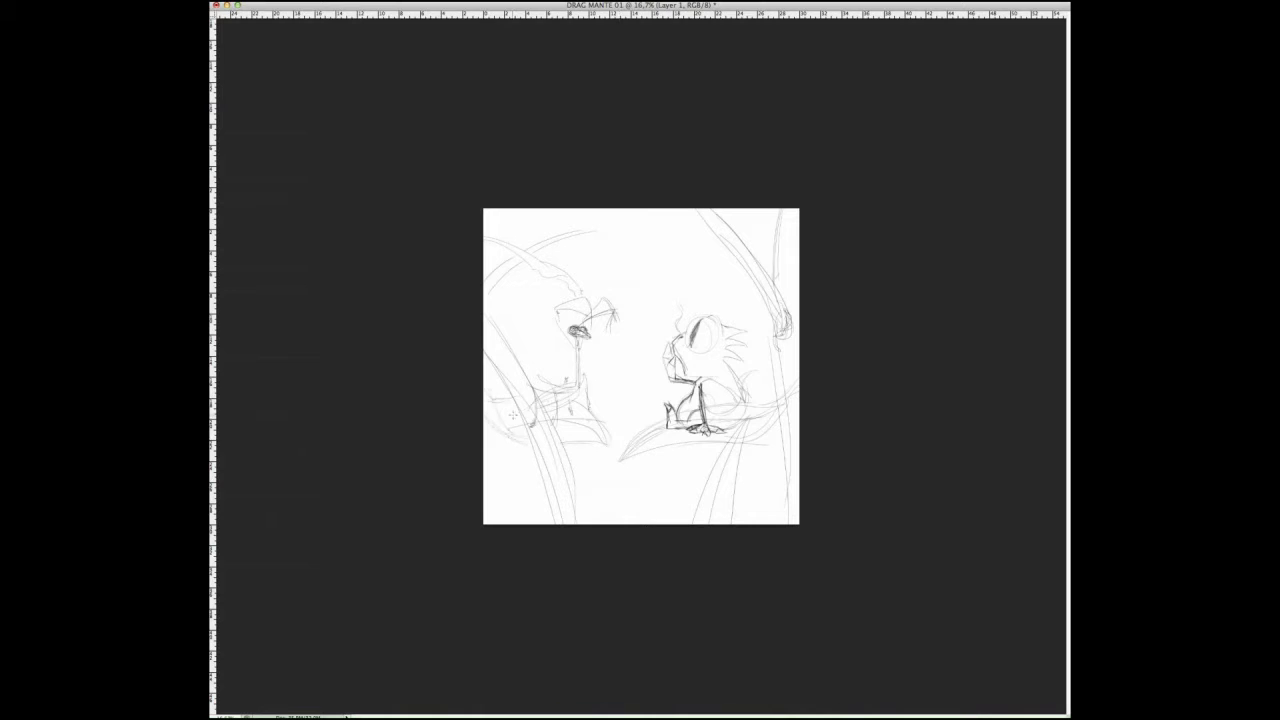
pyautogui.moveTo(652, 494); pyautogui.dragTo(696, 480)
pyautogui.moveTo(486, 470); pyautogui.dragTo(522, 512)
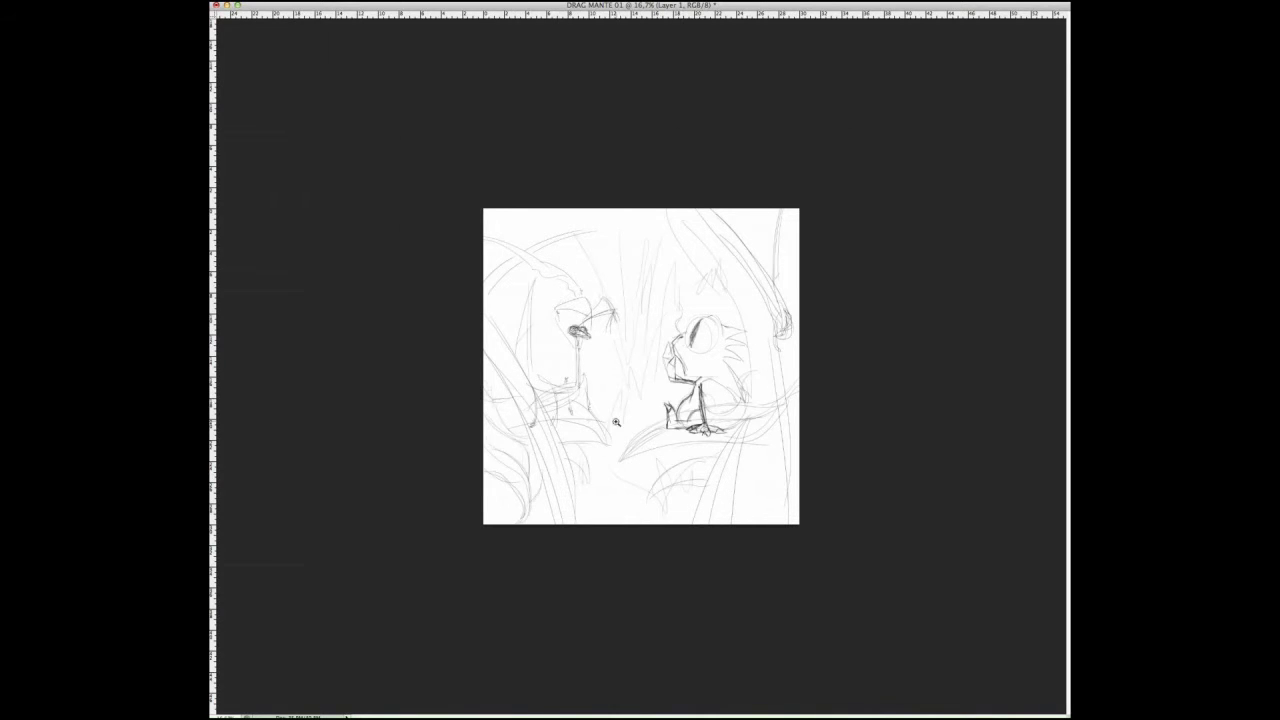
# Touch up the dragon's snout and chin, then shift its head slightly left.
pyautogui.click(616, 421)
pyautogui.moveTo(710, 330); pyautogui.dragTo(690, 405)
pyautogui.moveTo(672, 320)
pyautogui.mouseDown()
pyautogui.moveTo(700, 395)
pyautogui.moveTo(694, 240)
pyautogui.mouseUp()
pyautogui.hotkey('ctrl', 't')
pyautogui.moveTo(770, 330); pyautogui.dragTo(754, 330)
# Confirm the head shift and darken the top of the neck and chin.
pyautogui.press('Return')
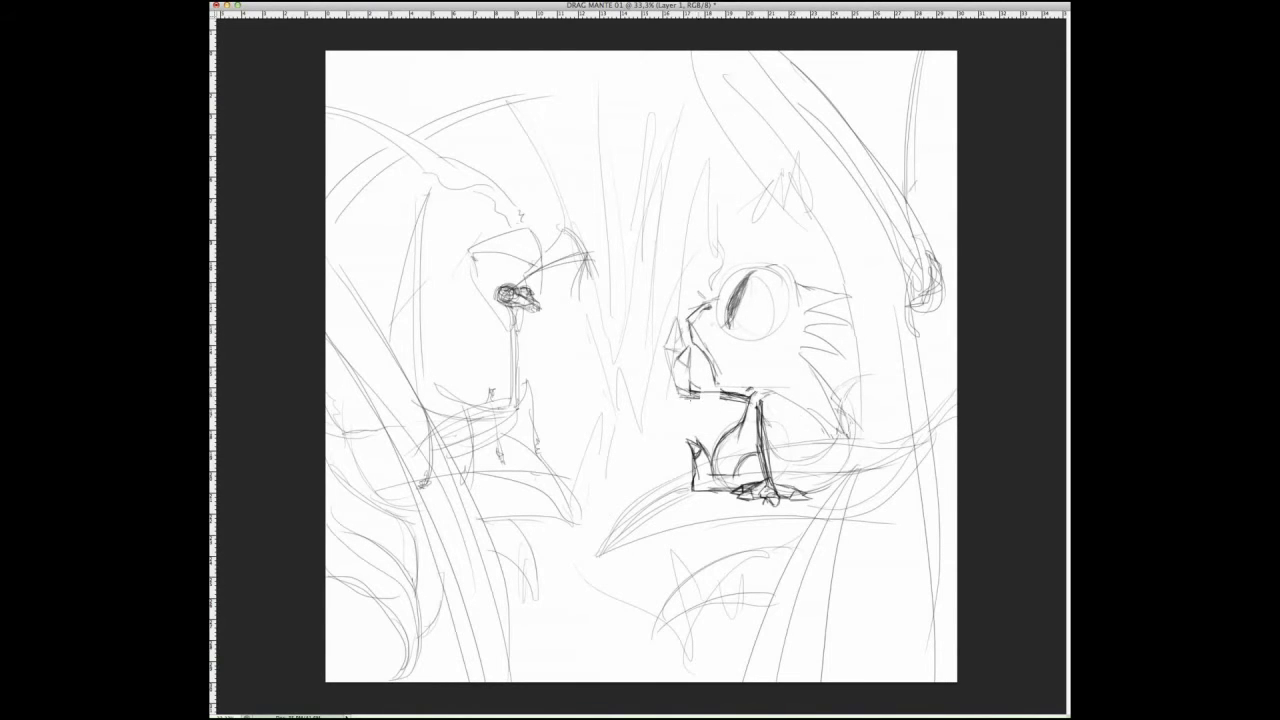
pyautogui.scroll(1, 716, 409)
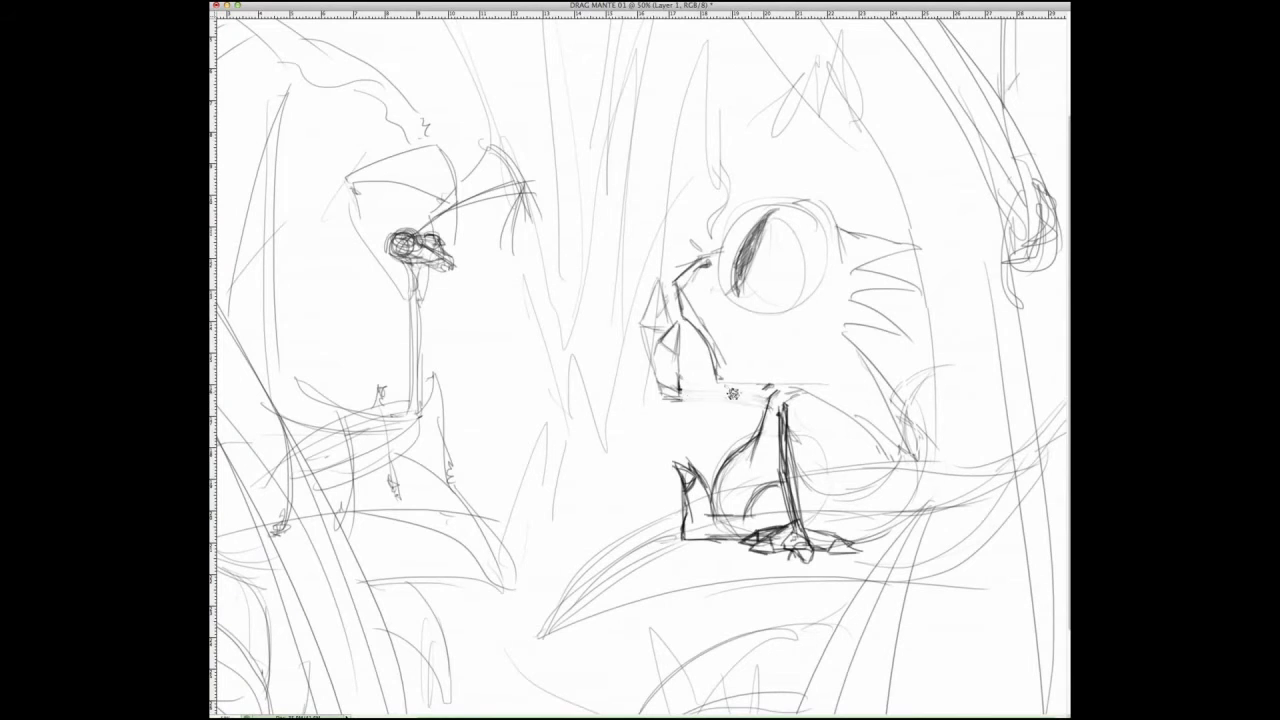
pyautogui.moveTo(814, 386); pyautogui.dragTo(772, 390)
pyautogui.moveTo(800, 390); pyautogui.dragTo(770, 408)
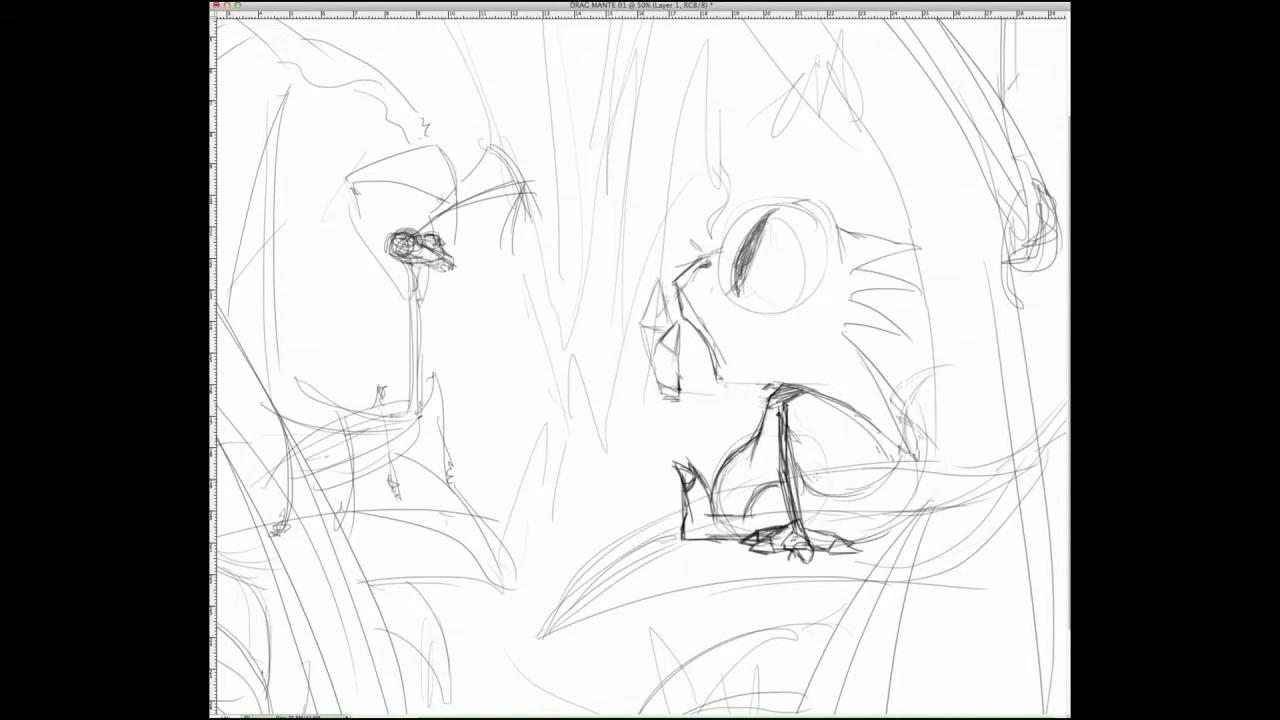
# Move the dragon's jaw and nose down and to the right.
pyautogui.moveTo(670, 272); pyautogui.dragTo(628, 290)
pyautogui.hotkey('ctrl', 't')
pyautogui.moveTo(668, 380); pyautogui.dragTo(676, 395)
pyautogui.press('Return')
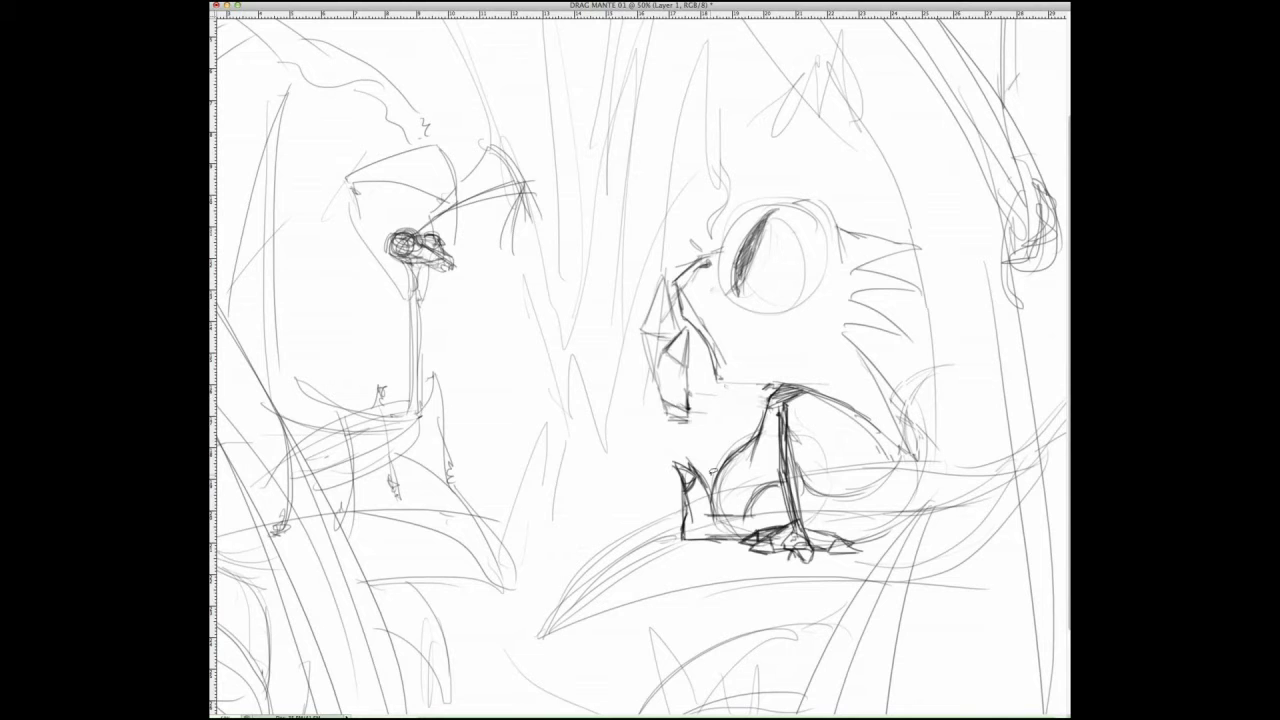
# Enlarge the dragon's foot and shift it left.
pyautogui.moveTo(690, 470); pyautogui.dragTo(668, 445)
pyautogui.moveTo(745, 522)
pyautogui.mouseDown()
pyautogui.moveTo(738, 532)
pyautogui.moveTo(690, 497)
pyautogui.mouseUp()
pyautogui.hotkey('ctrl', 't')
pyautogui.press('Return')
pyautogui.hotkey('ctrl', 'd')
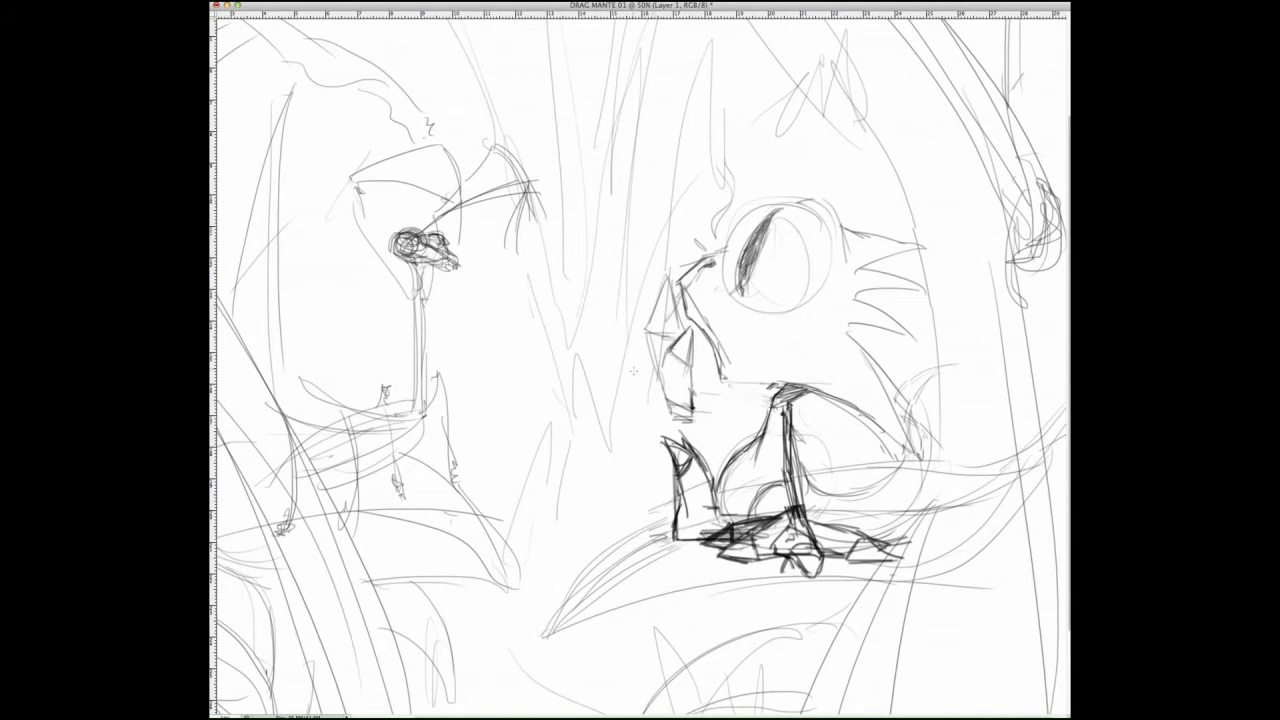
# Redraw the nose contour, jaw lines and neck strokes.
pyautogui.moveTo(666, 348)
pyautogui.mouseDown()
pyautogui.moveTo(676, 414)
pyautogui.moveTo(764, 422)
pyautogui.moveTo(708, 444)
pyautogui.mouseUp()
pyautogui.moveTo(784, 414); pyautogui.dragTo(786, 466)
pyautogui.moveTo(734, 380); pyautogui.dragTo(838, 388)
pyautogui.moveTo(806, 392)
pyautogui.mouseDown()
pyautogui.moveTo(830, 494)
pyautogui.moveTo(920, 440)
pyautogui.moveTo(996, 364)
pyautogui.mouseUp()
# Sketch a curled tail, the head outline, a pointed ear and spiky whiskers.
pyautogui.moveTo(946, 474); pyautogui.dragTo(858, 556)
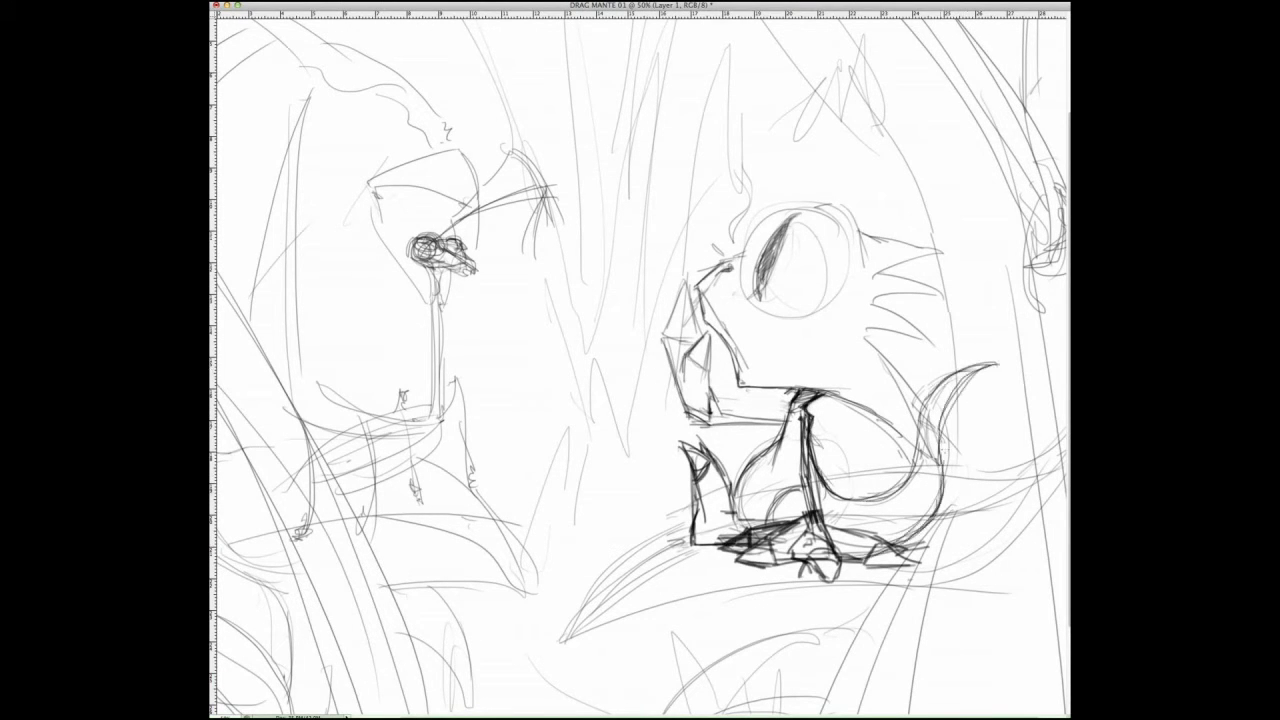
pyautogui.moveTo(716, 270); pyautogui.dragTo(746, 323)
pyautogui.moveTo(774, 266)
pyautogui.mouseDown()
pyautogui.moveTo(830, 300)
pyautogui.moveTo(816, 352)
pyautogui.mouseUp()
pyautogui.moveTo(816, 300)
pyautogui.mouseDown()
pyautogui.moveTo(856, 282)
pyautogui.moveTo(912, 340)
pyautogui.mouseUp()
pyautogui.moveTo(836, 362)
pyautogui.mouseDown()
pyautogui.moveTo(908, 380)
pyautogui.moveTo(928, 516)
pyautogui.mouseUp()
pyautogui.moveTo(880, 450); pyautogui.dragTo(934, 532)
pyautogui.hotkey('ctrl', '-')
pyautogui.hotkey('ctrl', '-')
pyautogui.hotkey('ctrl', '-')
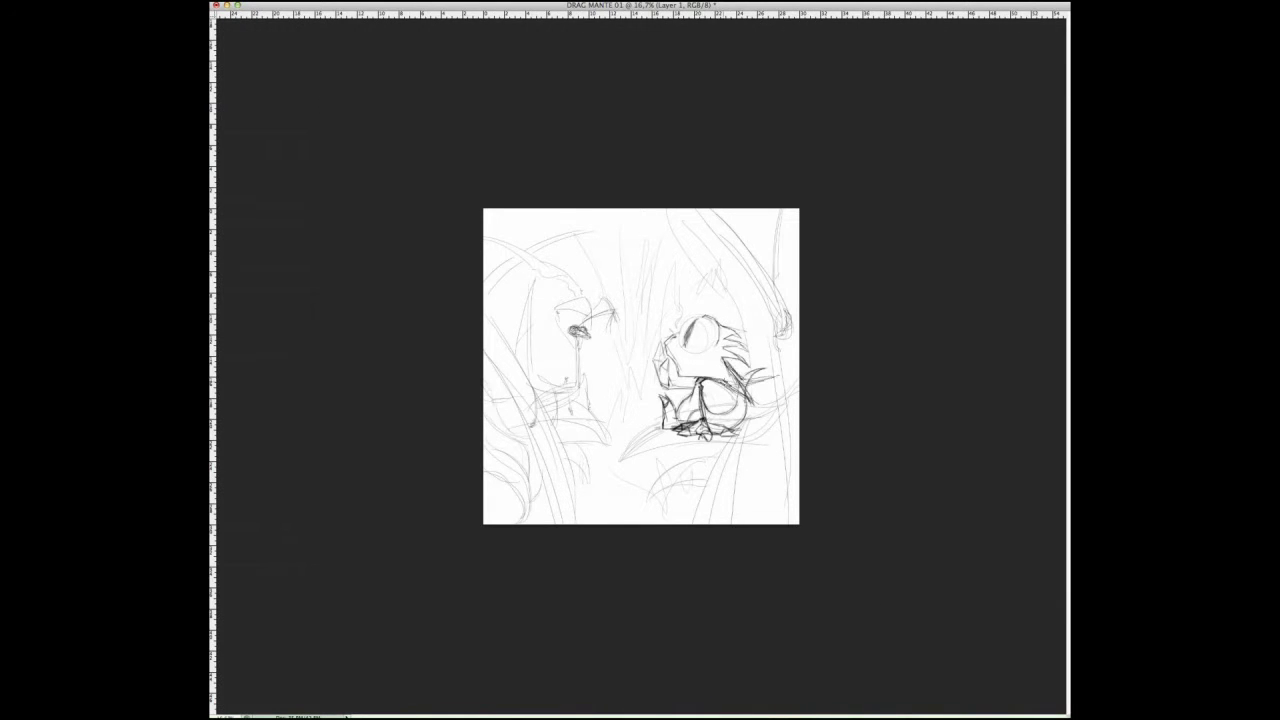
# Zoom back in on the dragon and lasso its head for filling.
pyautogui.hotkey('ctrl', '+')
pyautogui.hotkey('ctrl', '+')
pyautogui.hotkey('ctrl', '+')
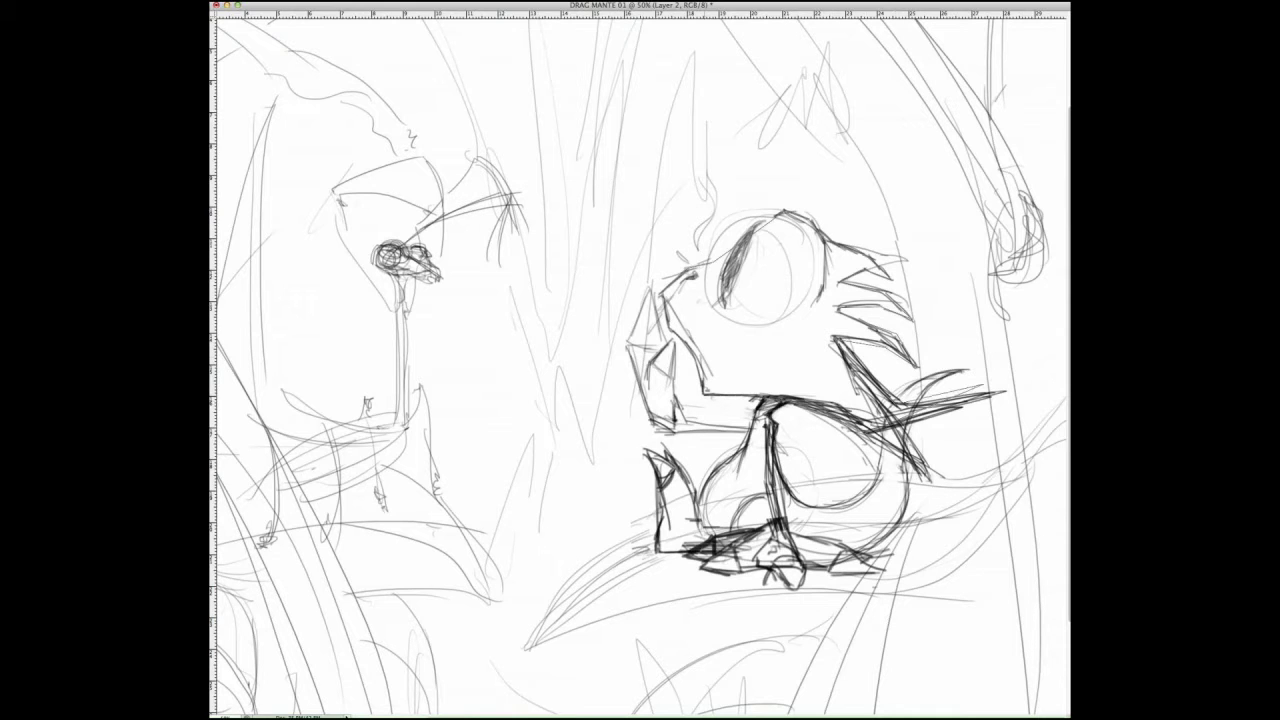
pyautogui.moveTo(991, 400); pyautogui.dragTo(991, 450)
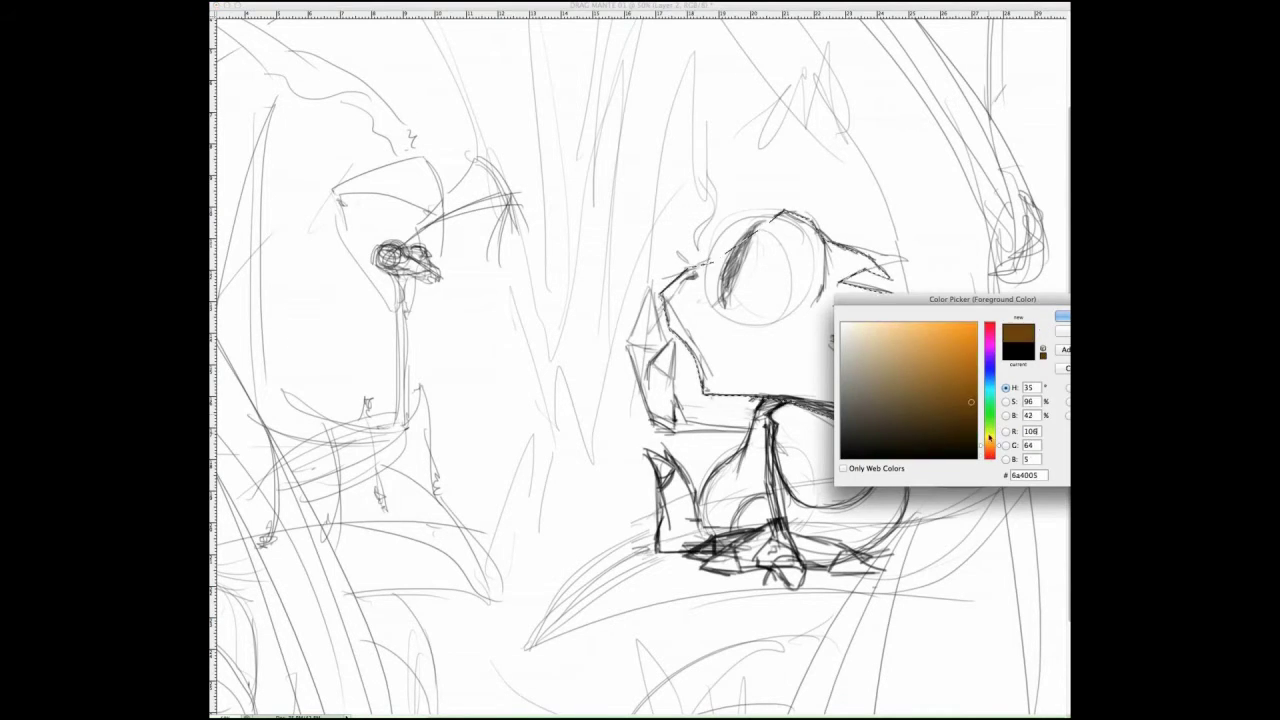
# Fill the head selection with dark brown and clear a round white eye.
pyautogui.press('Return')
pyautogui.hotkey('alt', 'BackSpace')
pyautogui.hotkey('ctrl', 'd')
pyautogui.moveTo(805, 320); pyautogui.dragTo(822, 325)
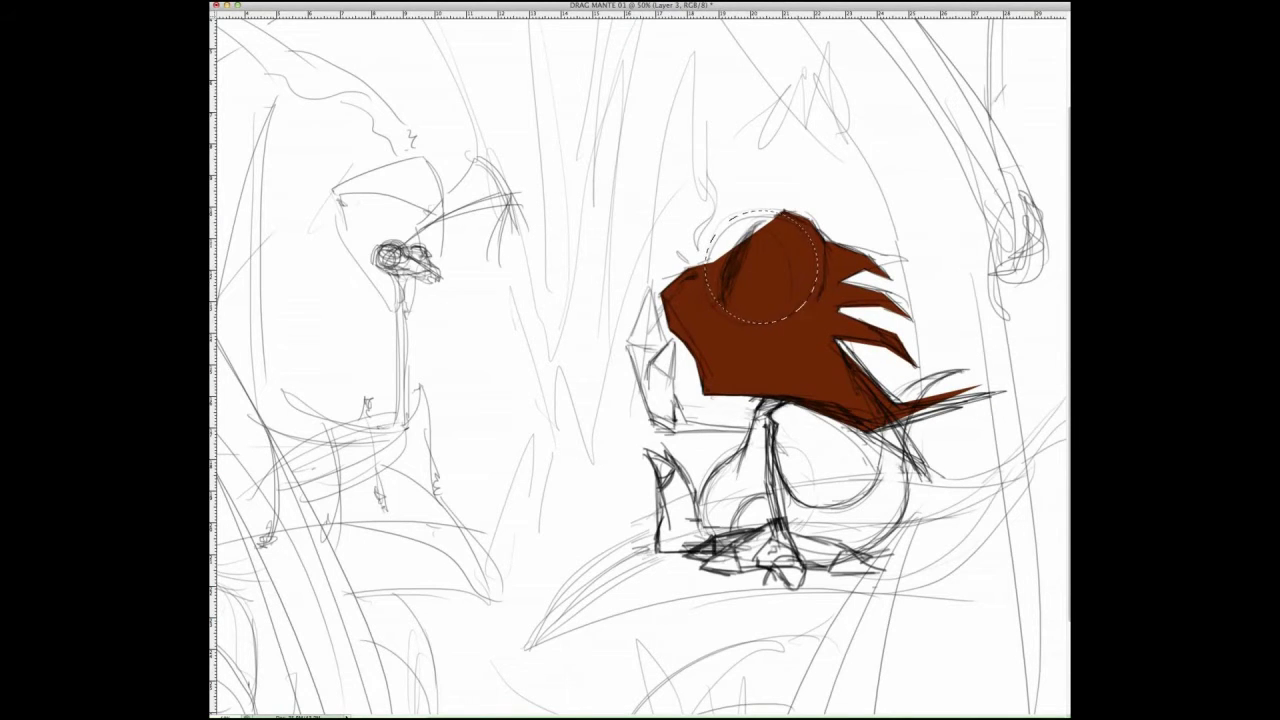
pyautogui.press('BackSpace')
pyautogui.hotkey('ctrl', 'd')
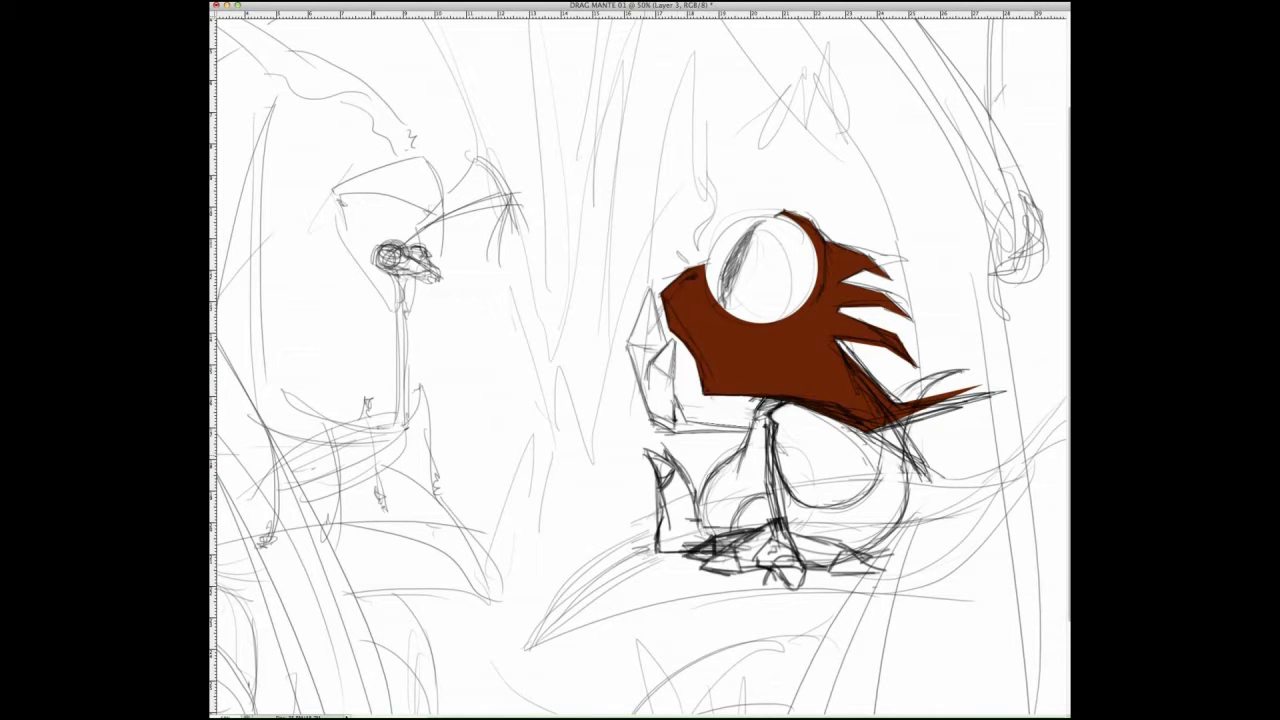
# Paint the raised claw, arm and lower claw in brown.
pyautogui.moveTo(650, 290); pyautogui.dragTo(750, 428)
pyautogui.moveTo(645, 298)
pyautogui.mouseDown()
pyautogui.moveTo(650, 336)
pyautogui.moveTo(700, 425)
pyautogui.moveTo(665, 480)
pyautogui.moveTo(720, 428)
pyautogui.mouseUp()
pyautogui.moveTo(655, 455)
pyautogui.mouseDown()
pyautogui.moveTo(738, 412)
pyautogui.moveTo(755, 445)
pyautogui.mouseUp()
pyautogui.moveTo(765, 400)
pyautogui.mouseDown()
pyautogui.moveTo(740, 470)
pyautogui.moveTo(690, 505)
pyautogui.mouseUp()
pyautogui.moveTo(650, 455); pyautogui.dragTo(695, 515)
pyautogui.moveTo(745, 465); pyautogui.dragTo(700, 510)
pyautogui.hotkey('ctrl', '+')
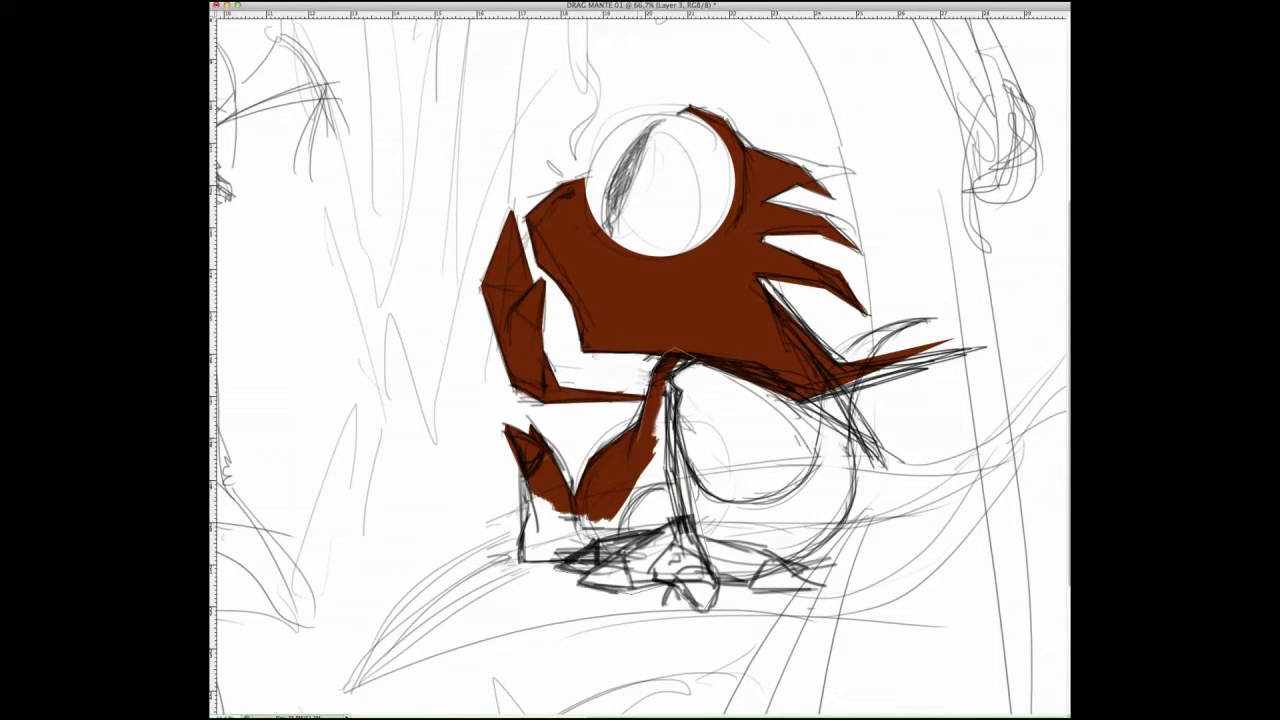
# Fill the legs, then the curled tail via a Pen path selection, with brown.
pyautogui.moveTo(676, 368); pyautogui.dragTo(712, 600)
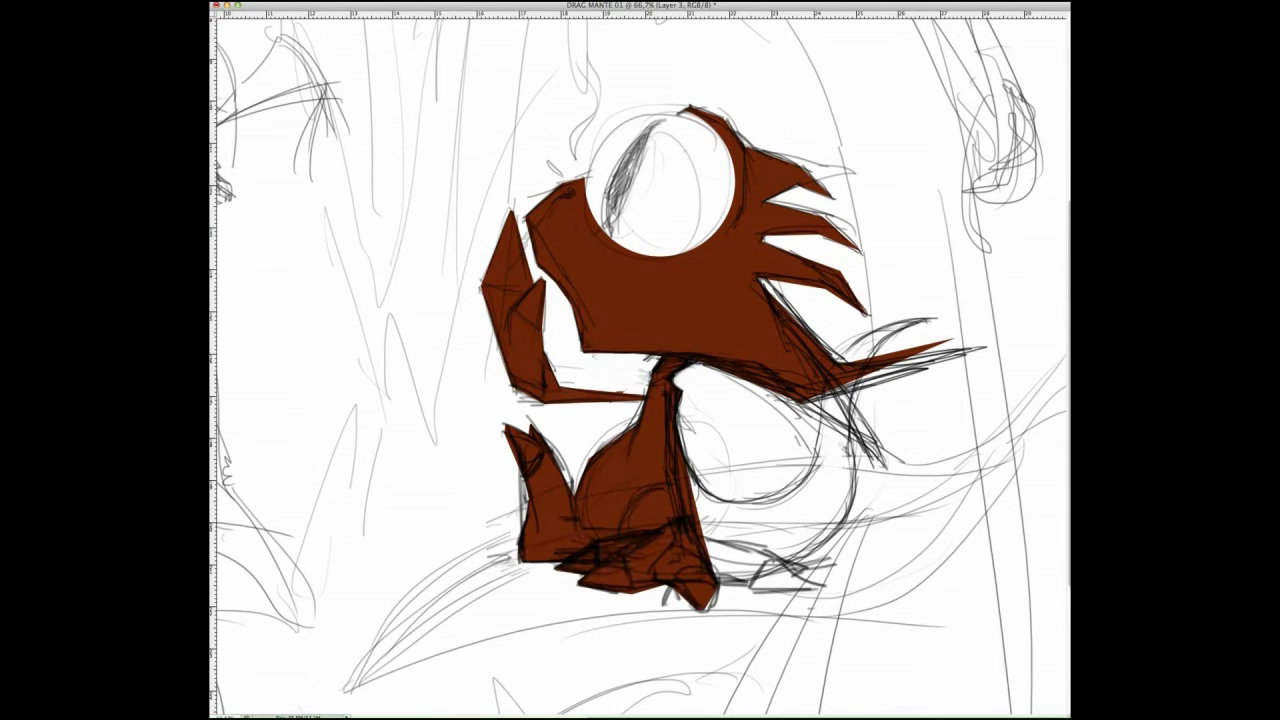
pyautogui.moveTo(824, 390); pyautogui.dragTo(828, 330)
pyautogui.moveTo(908, 318); pyautogui.dragTo(968, 321)
pyautogui.moveTo(860, 480); pyautogui.dragTo(858, 520)
pyautogui.moveTo(760, 584); pyautogui.dragTo(700, 586)
pyautogui.click(650, 450)
pyautogui.hotkey('ctrl', 'Return')
pyautogui.hotkey('alt', 'BackSpace')
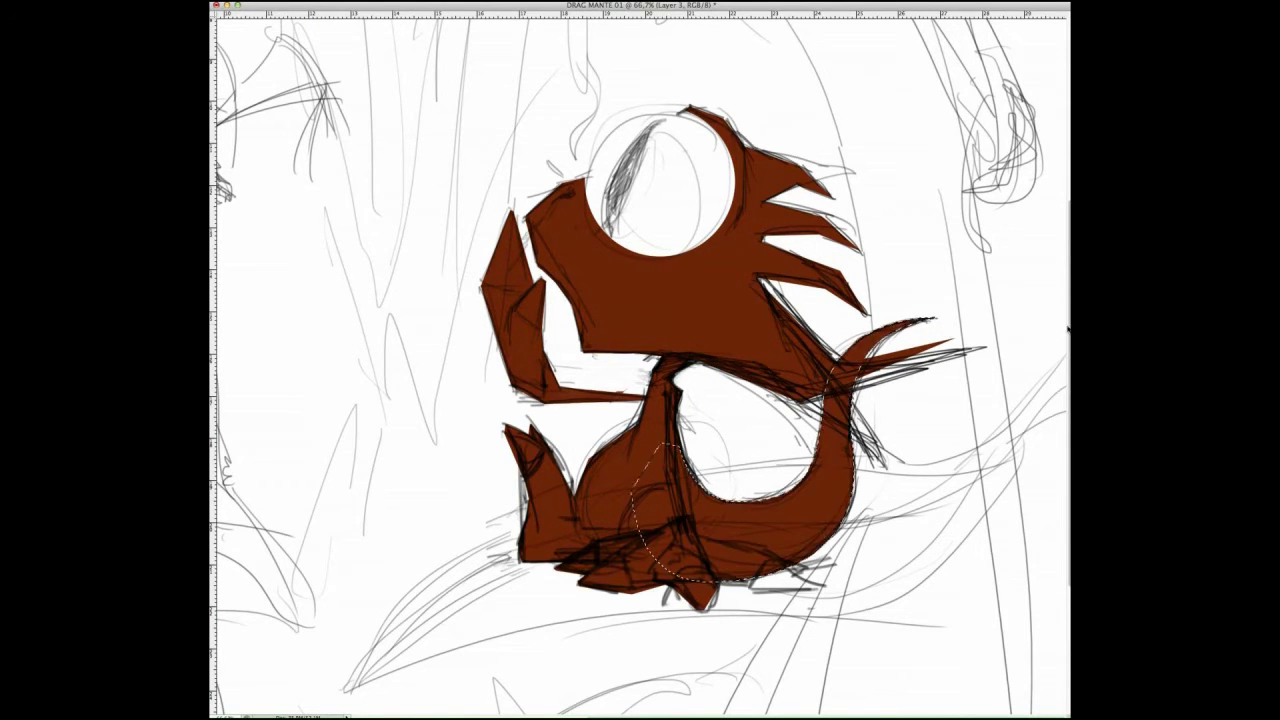
# Paint a lighter peach highlight onto the raised claw tip.
pyautogui.scroll(3, 600, 385)
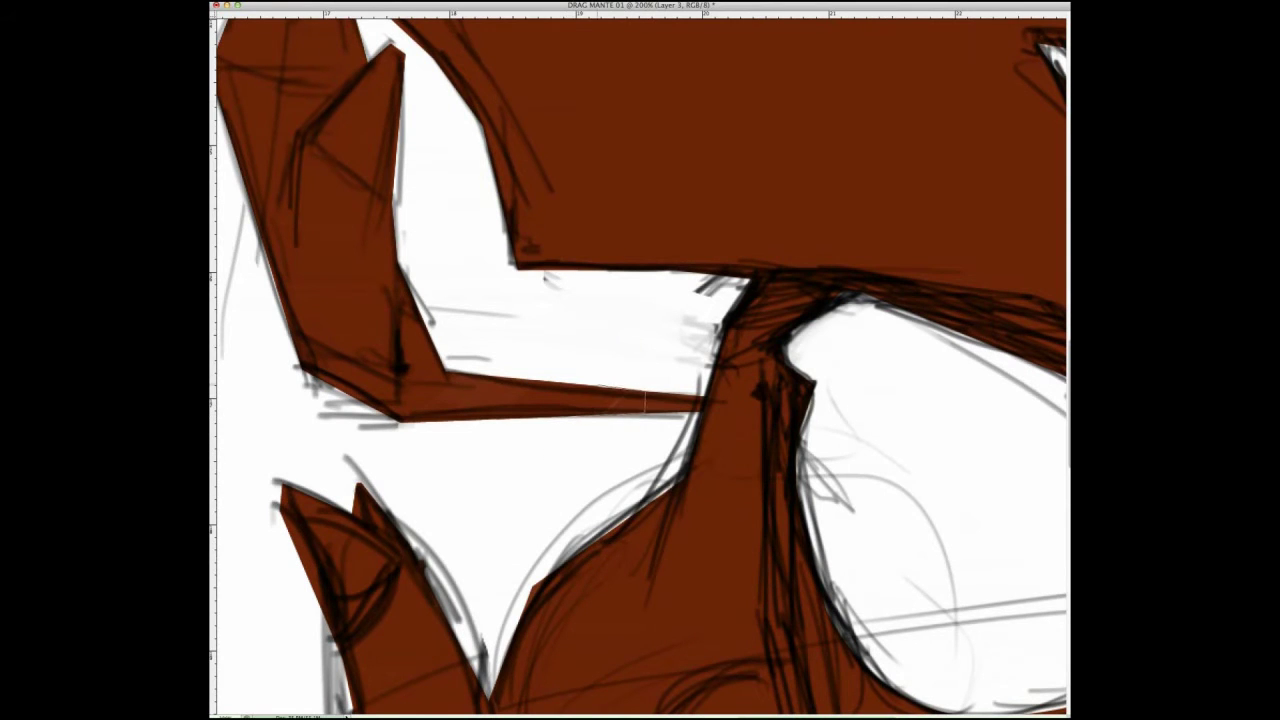
pyautogui.scroll(-3, 557, 418)
pyautogui.click(572, 320)
pyautogui.click(604, 240)
pyautogui.click(927, 373)
pyautogui.moveTo(585, 305); pyautogui.dragTo(617, 293)
pyautogui.hotkey('ctrl', 'd')
# Outline the claw tip's right facet as a separate shaded facet.
pyautogui.scroll(1, 603, 235)
pyautogui.click(604, 224)
pyautogui.click(634, 350)
pyautogui.click(592, 354)
pyautogui.click(604, 224)
pyautogui.hotkey('ctrl', 'd')
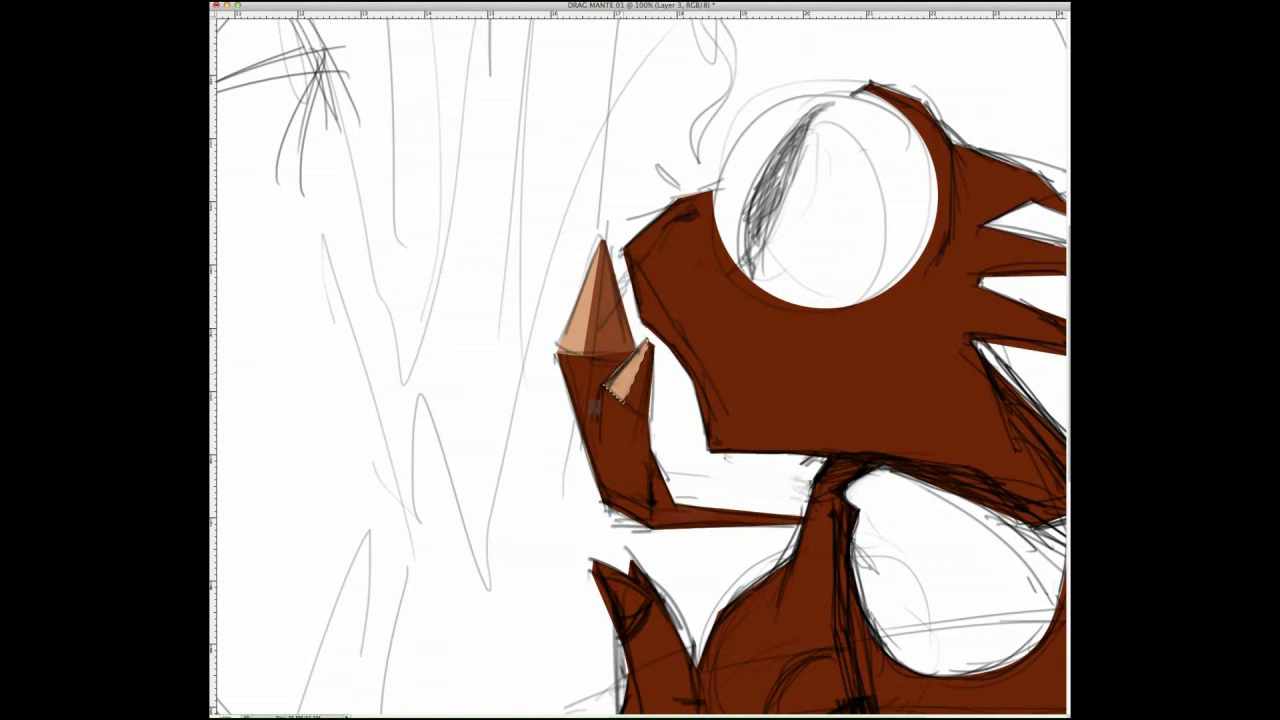
# Paint tan highlights on the lower claw tips and toes.
pyautogui.scroll(-3, 625, 370)
pyautogui.scroll(2, 765, 405)
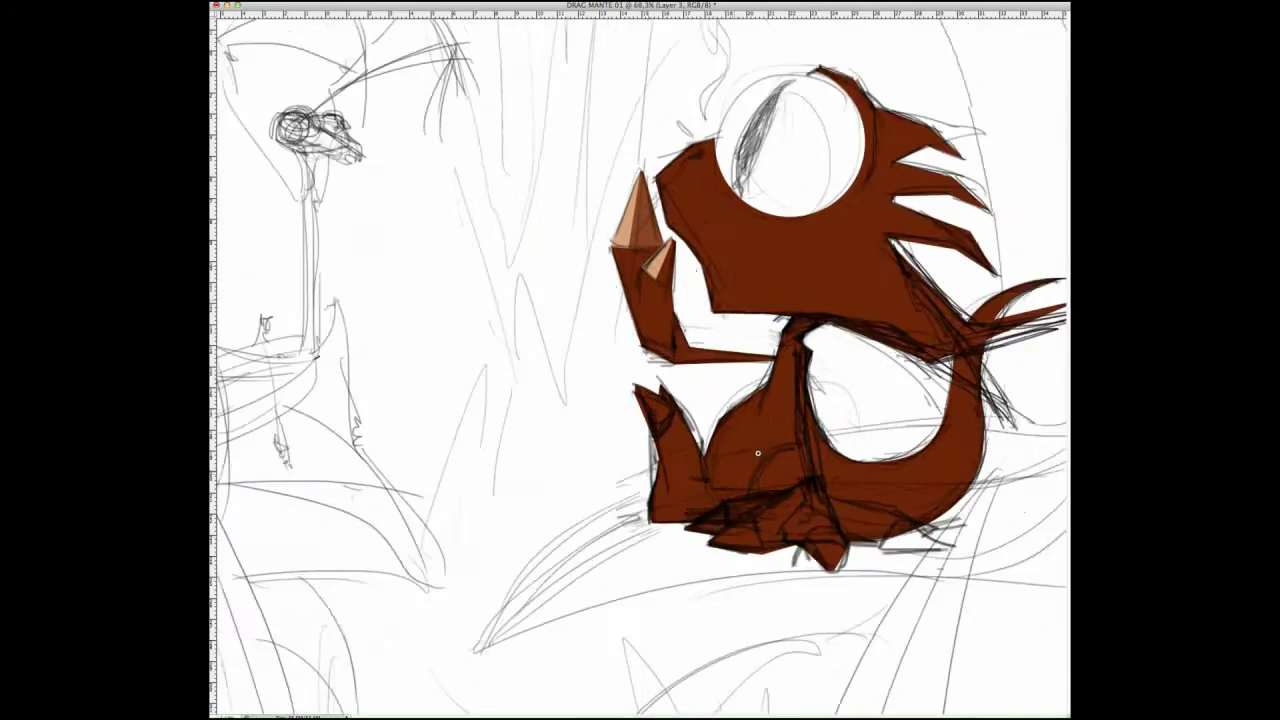
pyautogui.scroll(1, 765, 405)
pyautogui.moveTo(508, 420); pyautogui.dragTo(560, 465)
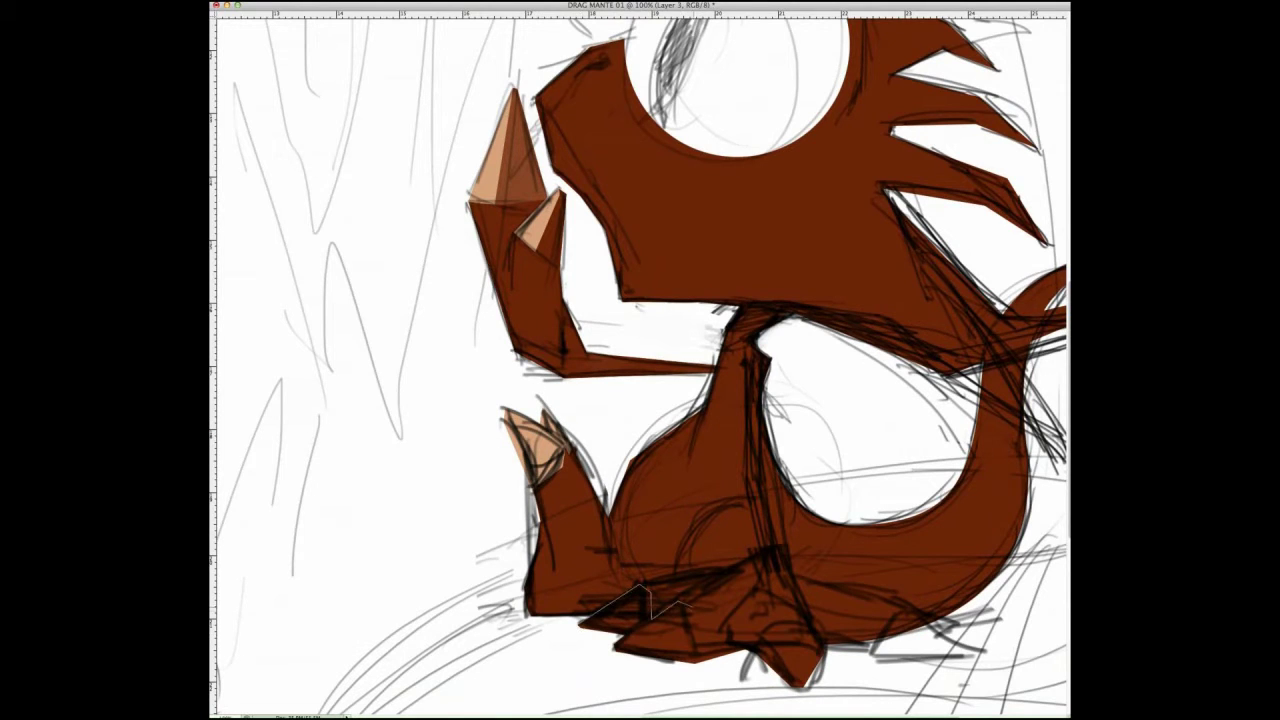
pyautogui.moveTo(697, 678)
pyautogui.mouseDown()
pyautogui.moveTo(565, 640)
pyautogui.moveTo(685, 640)
pyautogui.mouseUp()
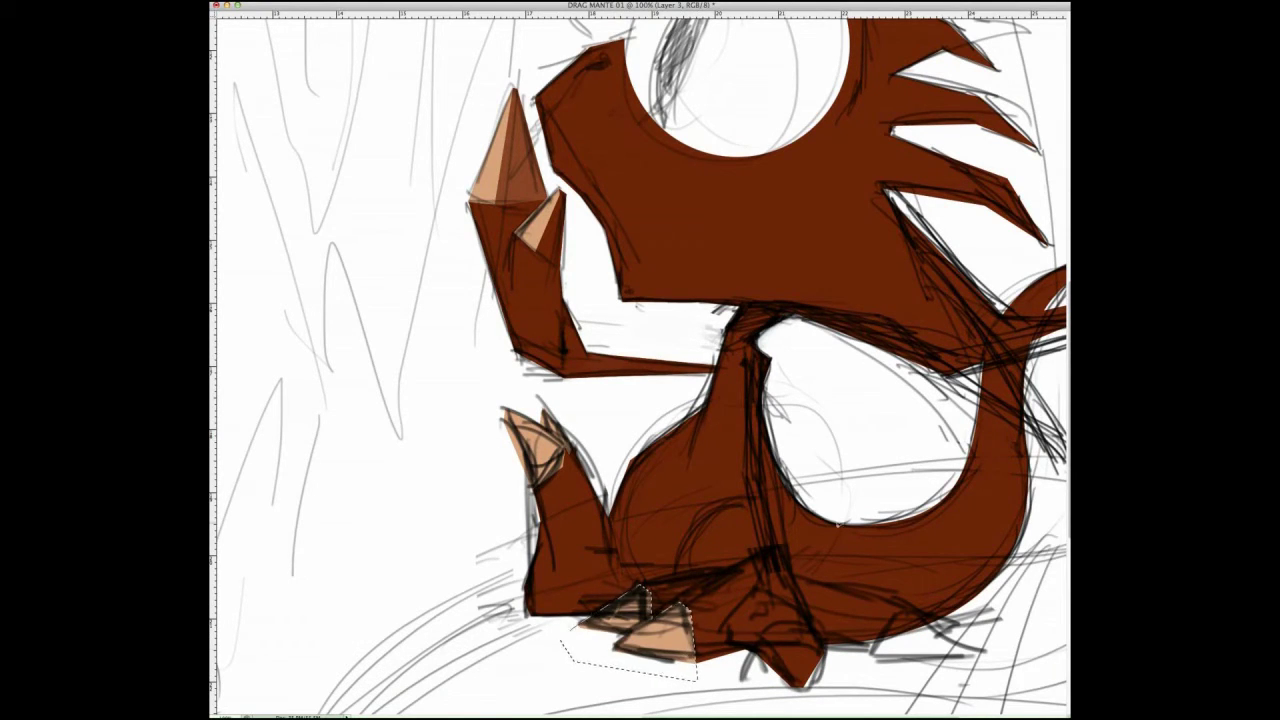
pyautogui.scroll(-3, 790, 640)
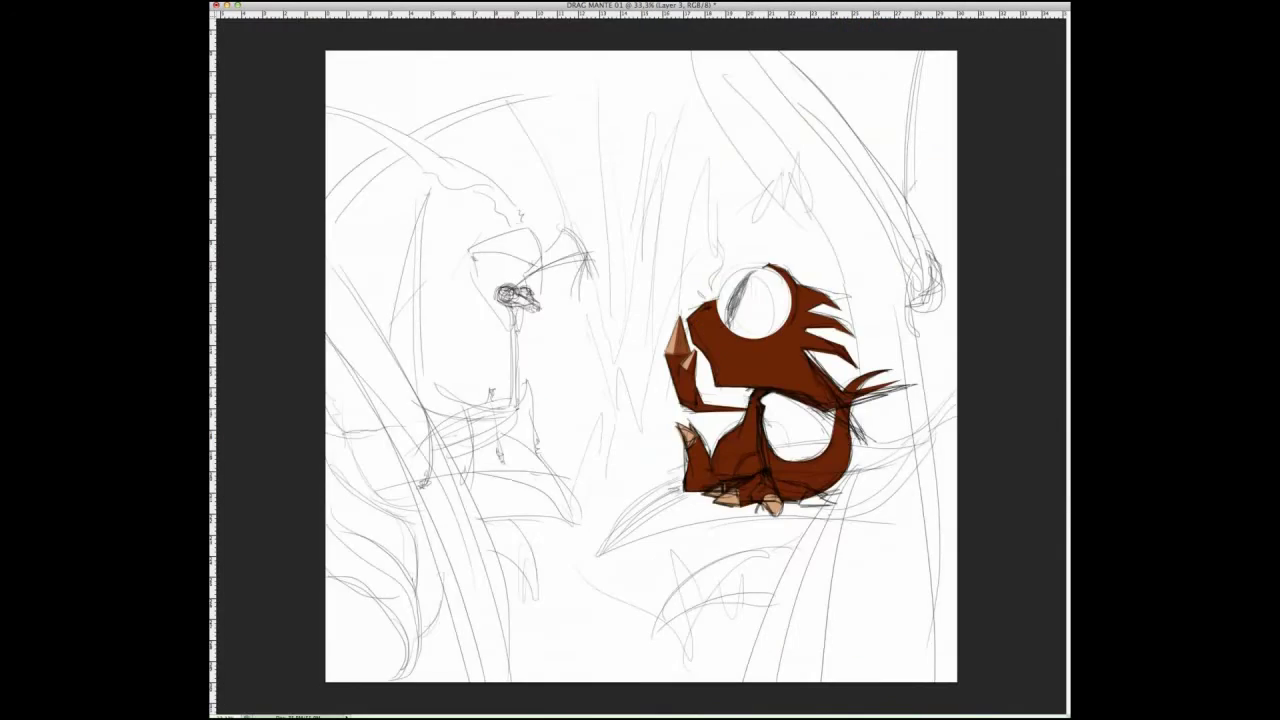
pyautogui.scroll(5, 610, 370)
# Select the dark claw tip and shade inside it with the Brush.
pyautogui.moveTo(610, 388); pyautogui.dragTo(635, 612)
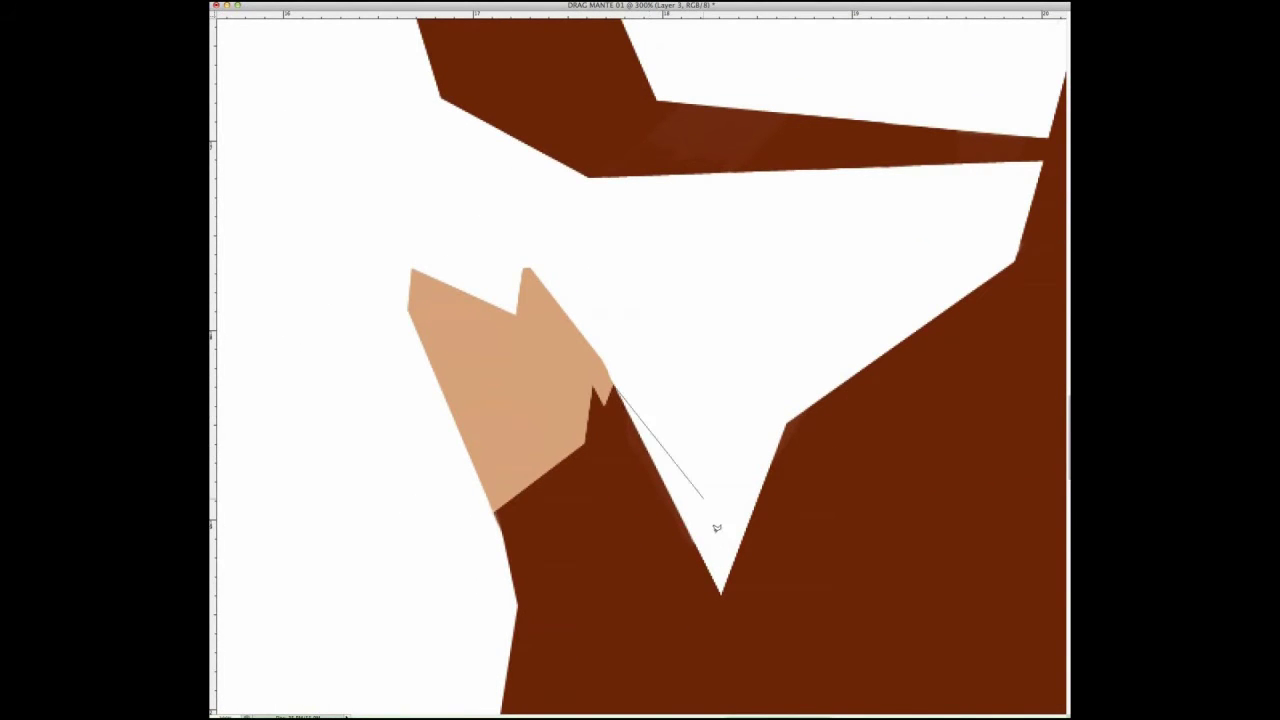
pyautogui.press('b')
pyautogui.scroll(-2, 644, 483)
pyautogui.scroll(4, 686, 508)
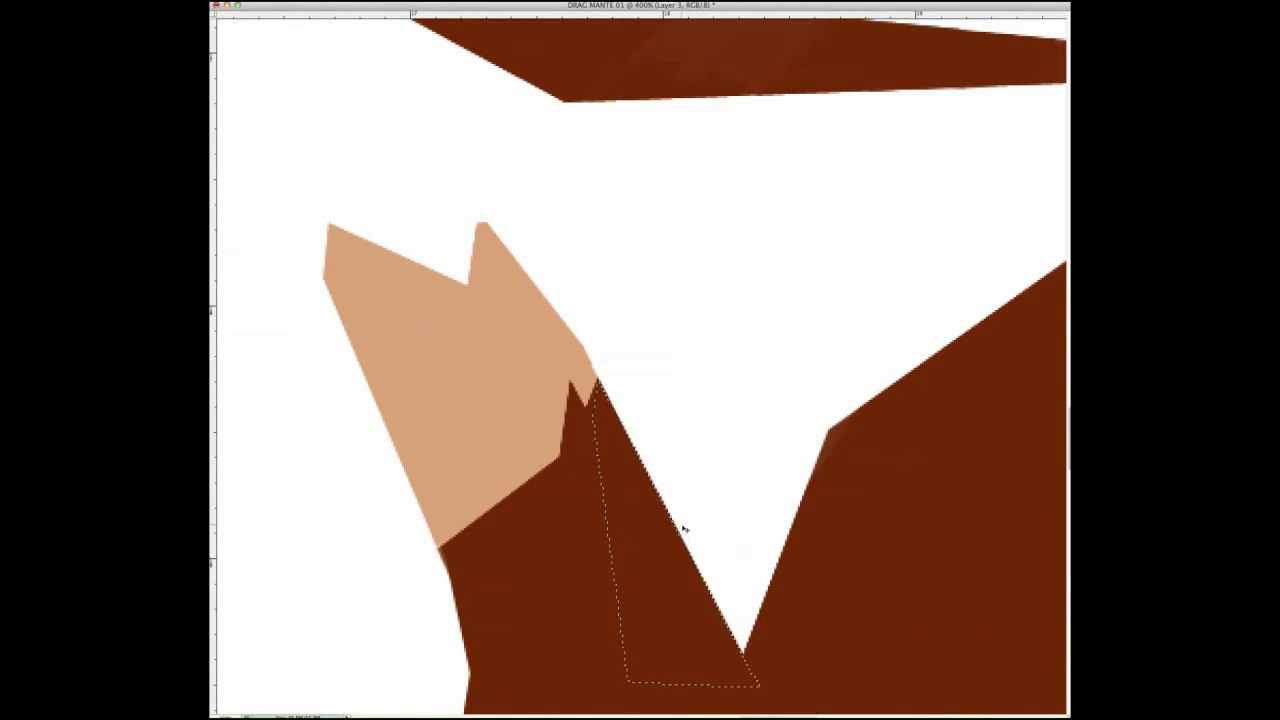
pyautogui.hotkey('ctrl', 'd')
pyautogui.scroll(-2, 811, 457)
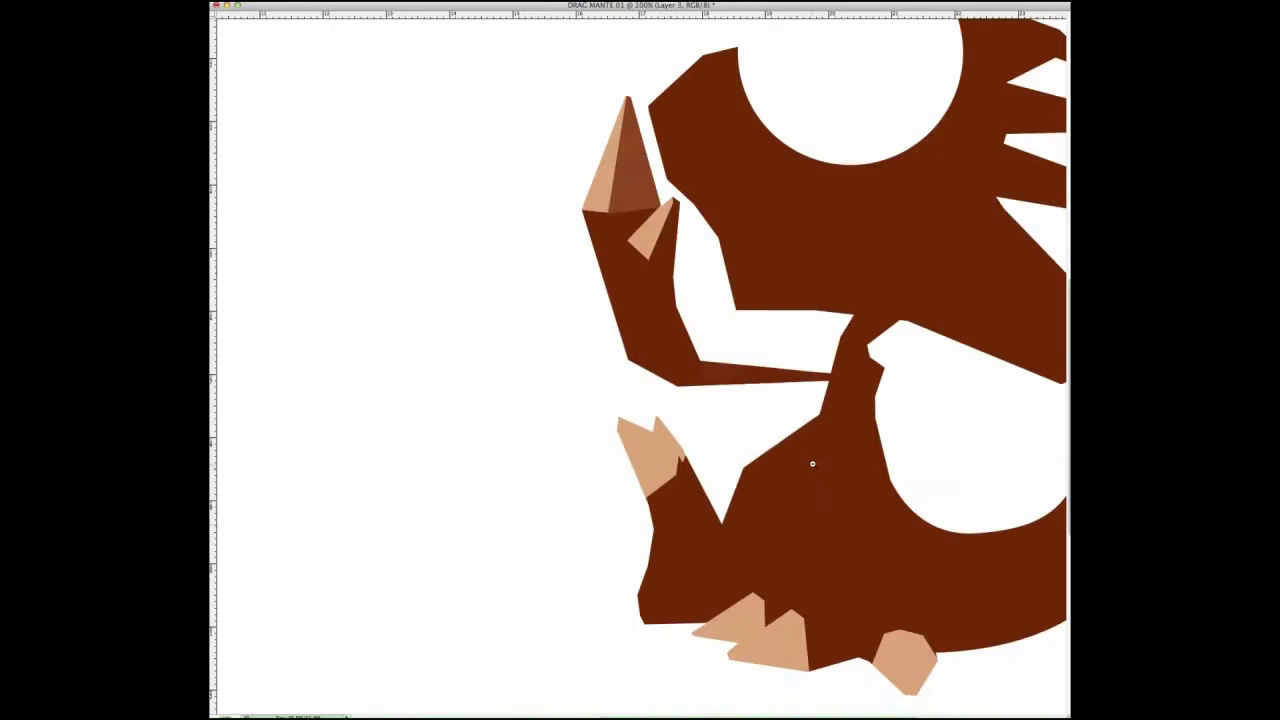
pyautogui.scroll(2, 591, 351)
# Paint lighter brown and light tan highlights along the leg, and darker brown at the neck.
pyautogui.moveTo(967, 410); pyautogui.dragTo(713, 437)
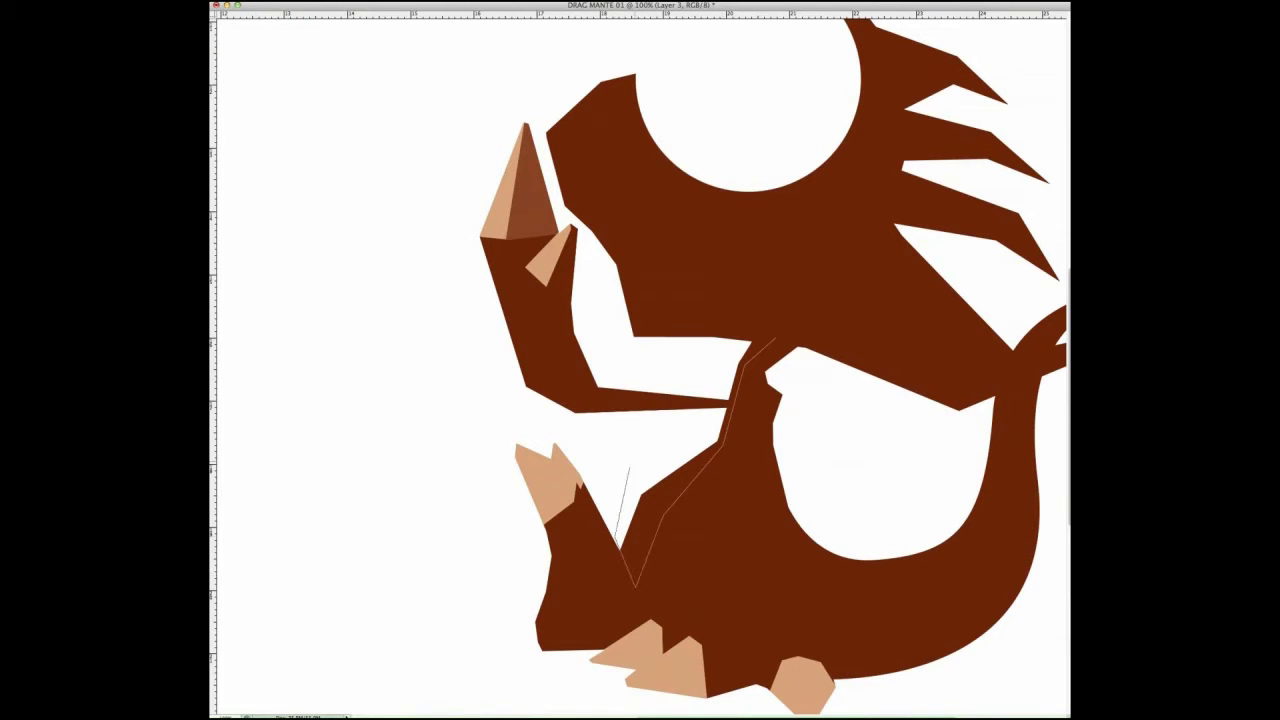
pyautogui.doubleClick(617, 550)
pyautogui.hotkey('ctrl', '+')
pyautogui.hotkey('ctrl', '+')
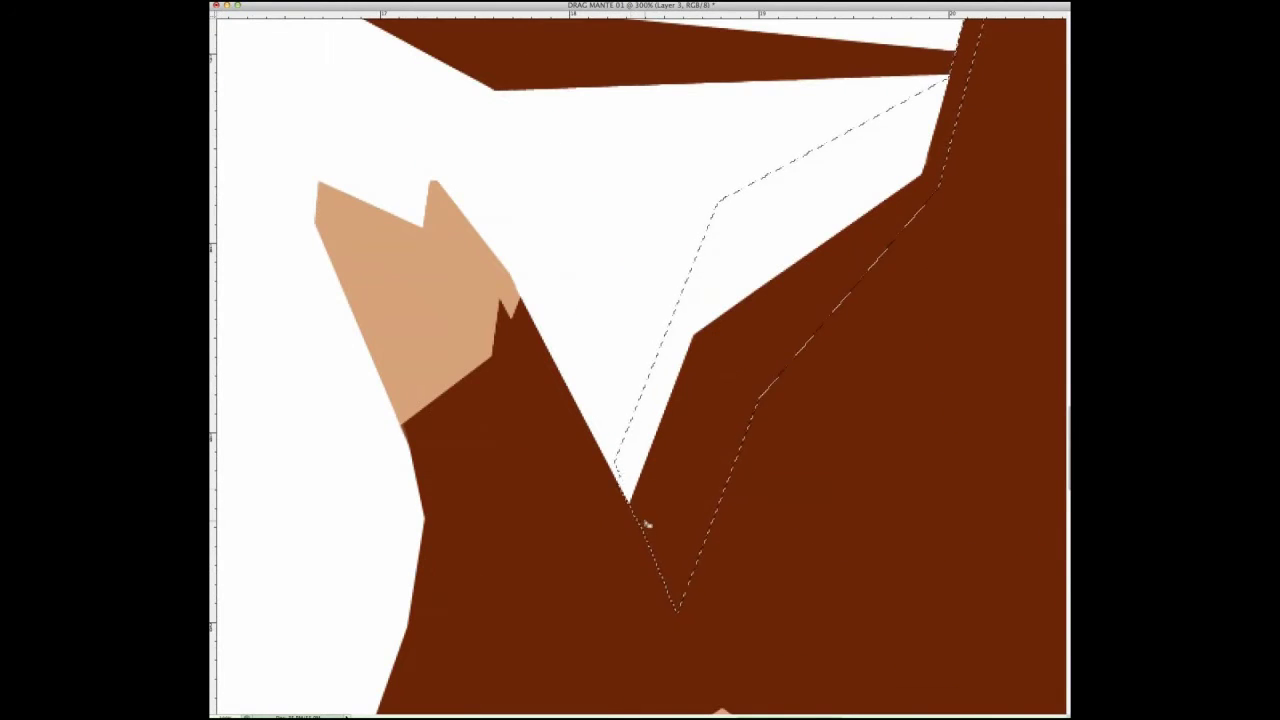
pyautogui.hotkey('ctrl', '-')
pyautogui.hotkey('ctrl', '-')
pyautogui.hotkey('ctrl', '-')
pyautogui.moveTo(620, 520); pyautogui.dragTo(683, 468)
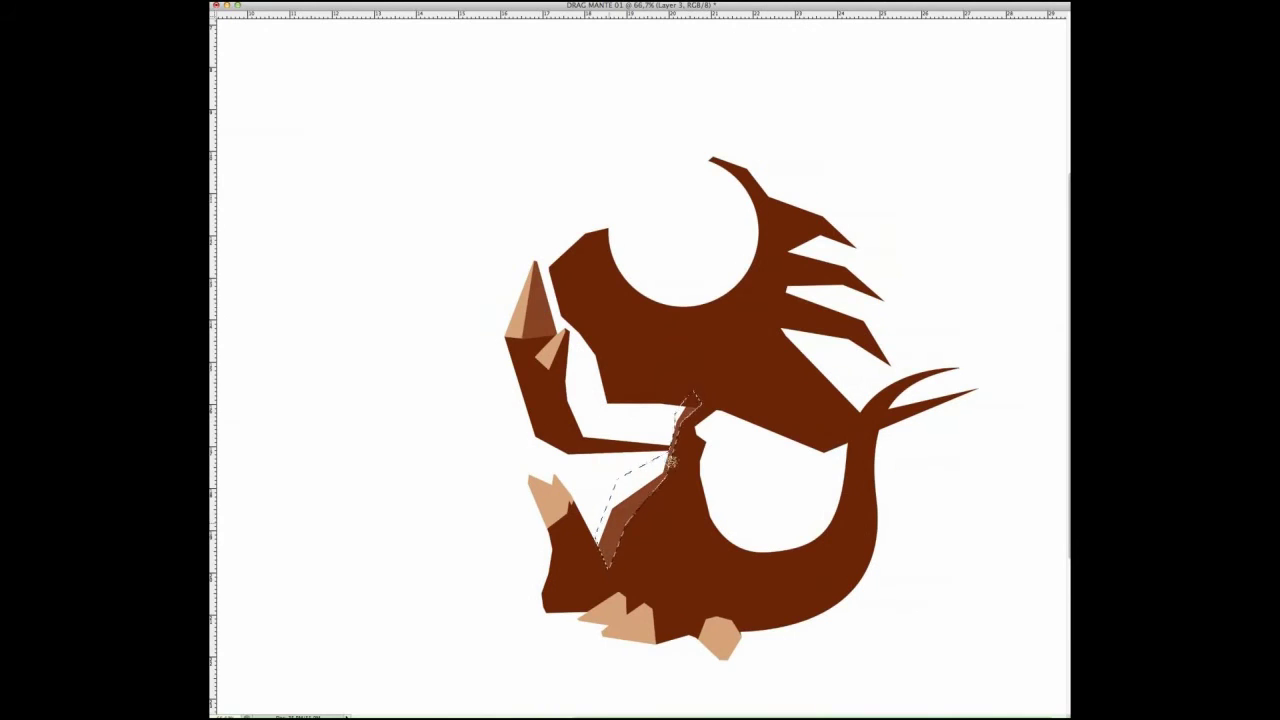
pyautogui.hotkey('ctrl', '+')
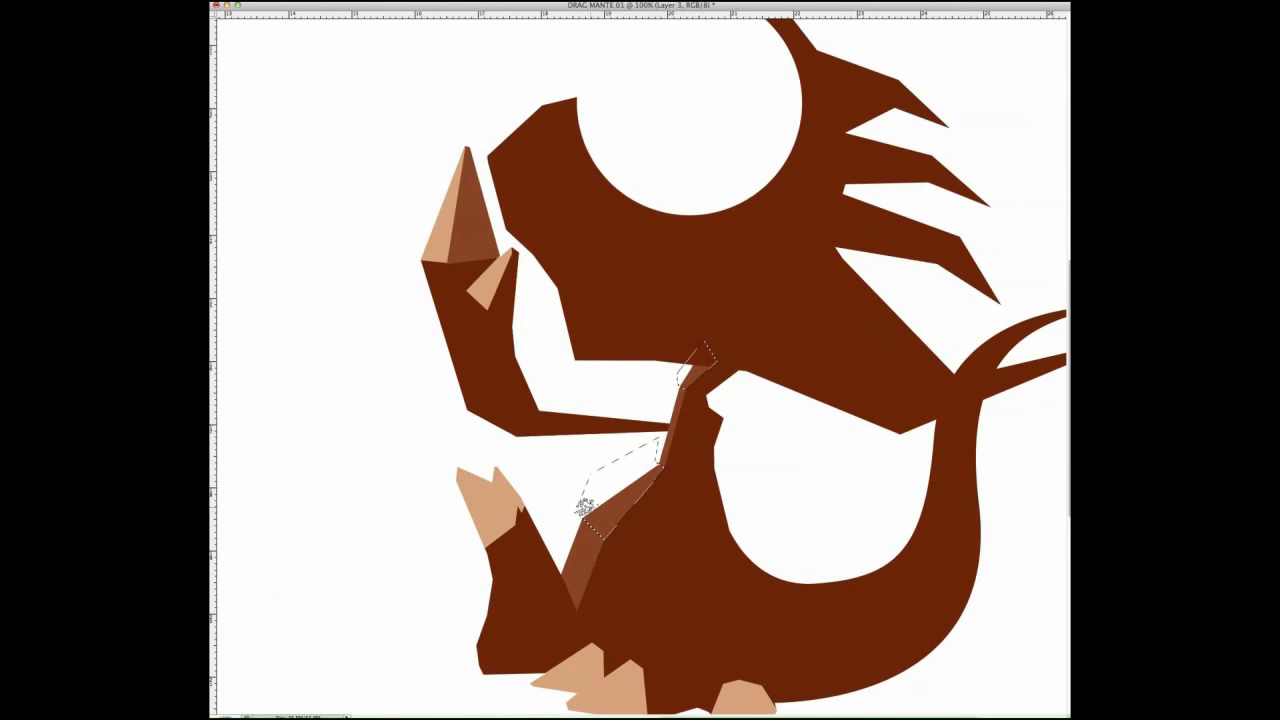
pyautogui.moveTo(586, 509); pyautogui.dragTo(660, 465)
pyautogui.moveTo(706, 352); pyautogui.dragTo(688, 372)
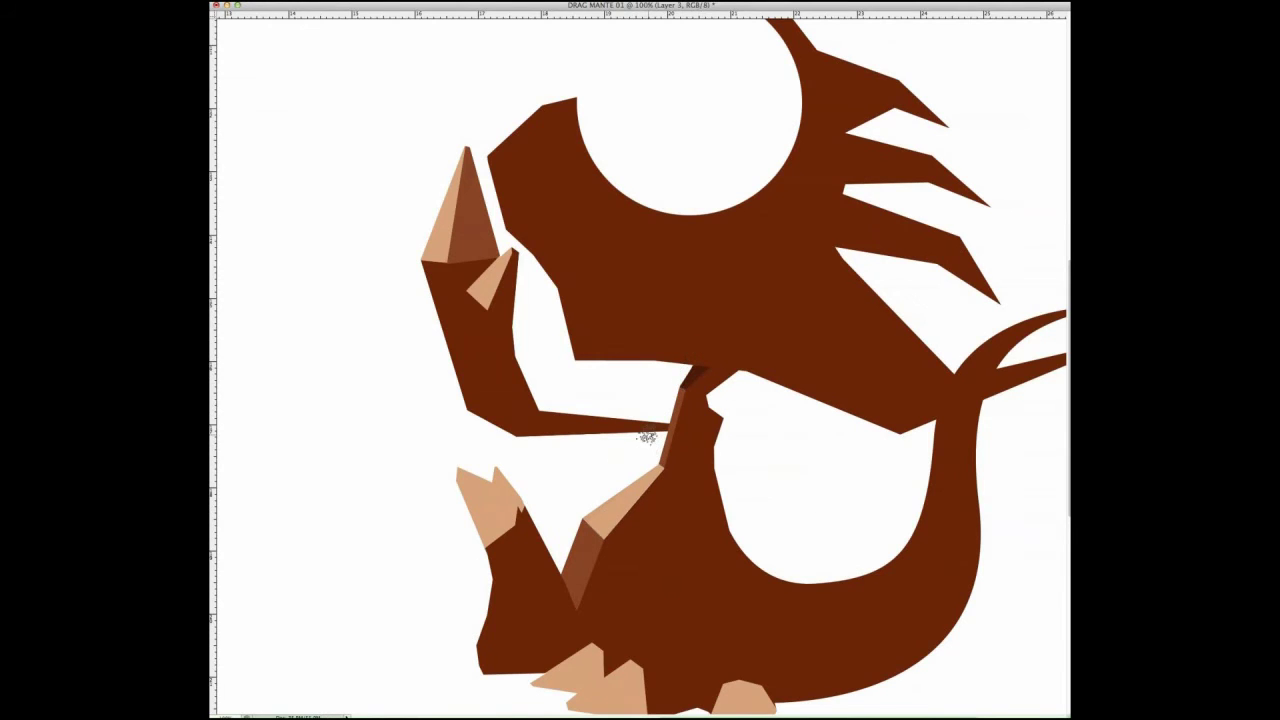
pyautogui.hotkey('ctrl', '+')
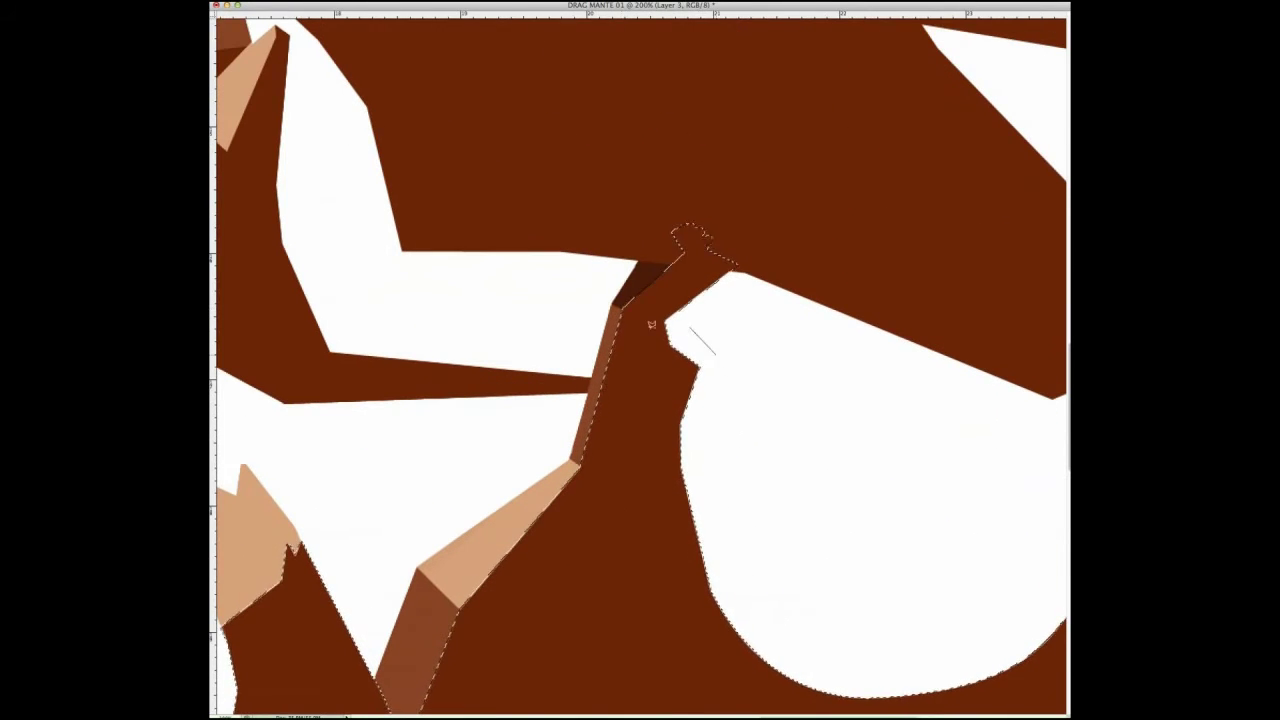
pyautogui.hotkey('ctrl', '-')
pyautogui.hotkey('ctrl', '-')
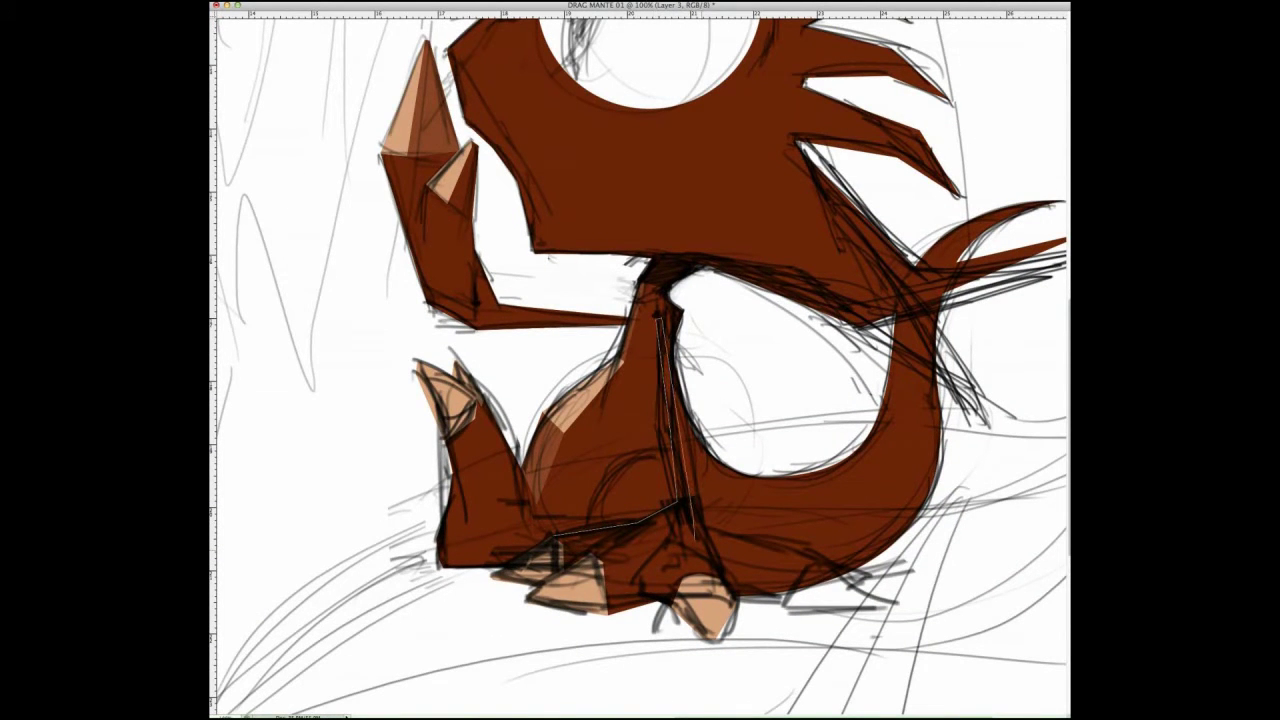
# Select the region under the leg and fill it dark brown.
pyautogui.click(606, 557)
pyautogui.click(735, 595)
pyautogui.doubleClick(678, 470)
pyautogui.moveTo(678, 470); pyautogui.dragTo(690, 540)
pyautogui.hotkey('ctrl', 'd')
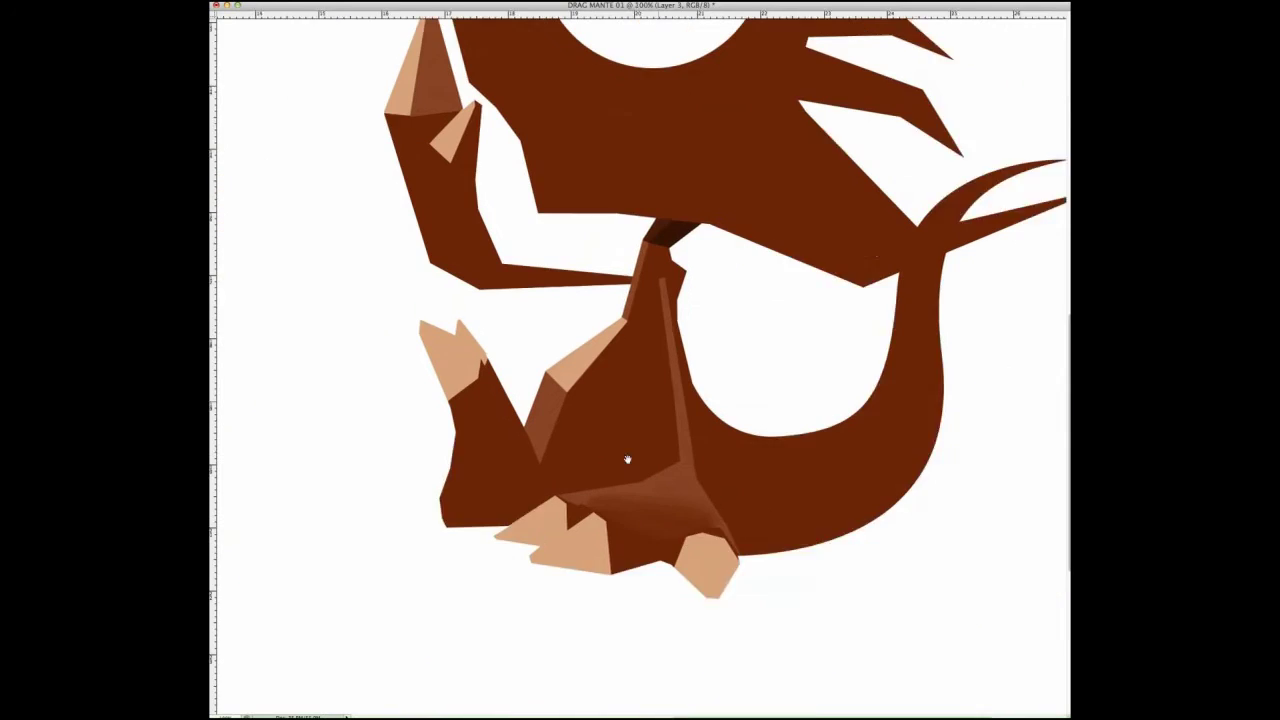
pyautogui.doubleClick(578, 638)
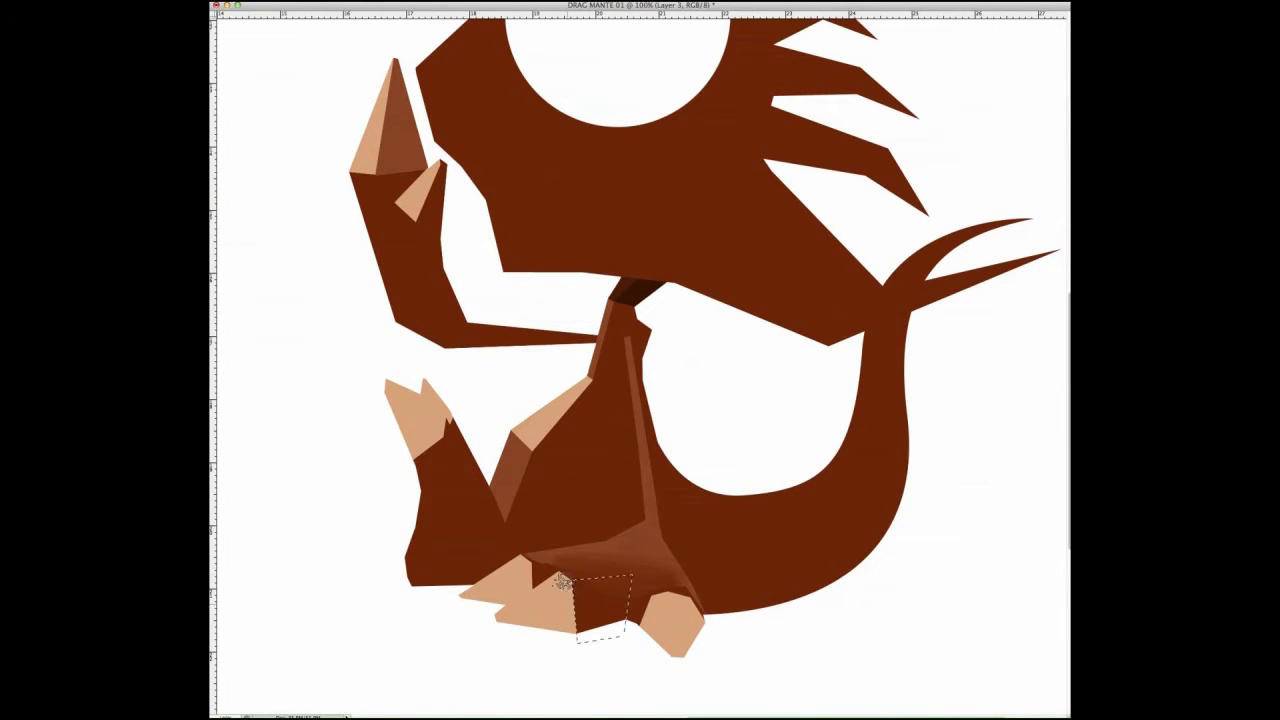
pyautogui.hotkey('alt', 'BackSpace')
pyautogui.hotkey('ctrl', '+')
# Fill a triangular facet under the belly and a small corner triangle with dark brown.
pyautogui.click(531, 480)
pyautogui.click(635, 476)
pyautogui.hotkey('alt', 'BackSpace')
pyautogui.hotkey('ctrl', 'd')
pyautogui.click(840, 552)
pyautogui.click(812, 520)
pyautogui.hotkey('ctrl', '+')
pyautogui.hotkey('ctrl', '0')
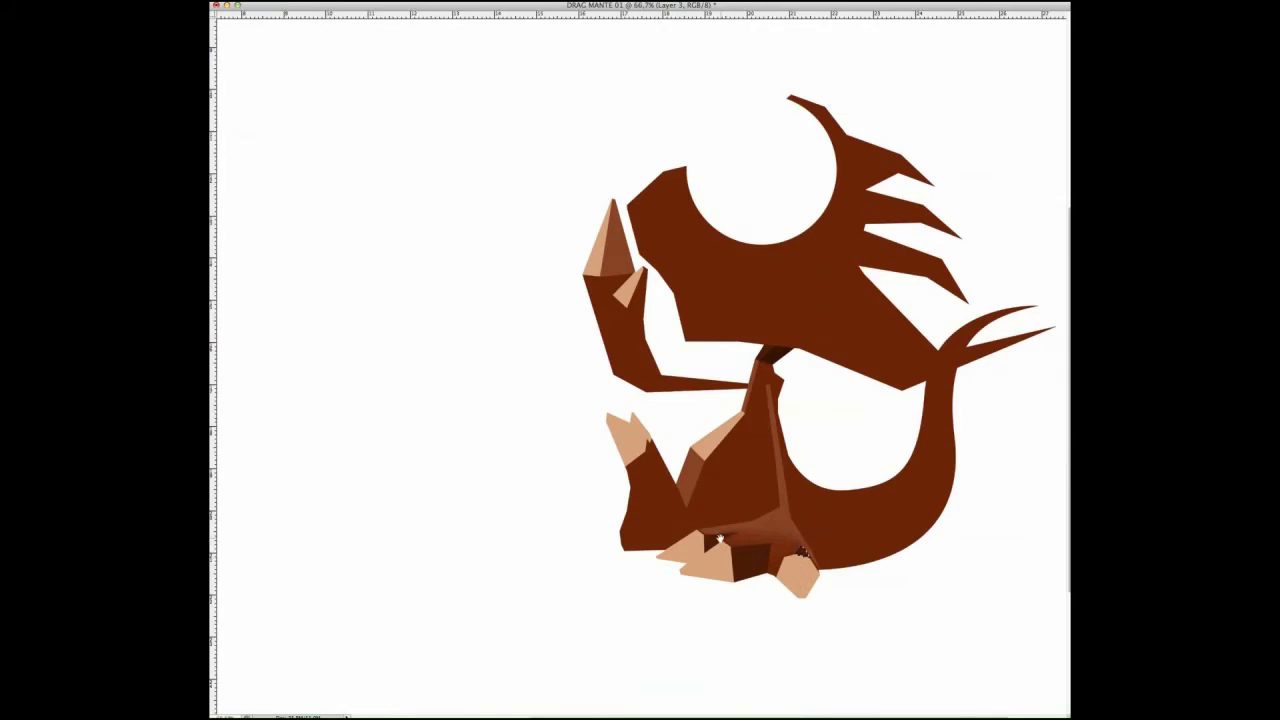
# Outline the inner arm facet and fill it with darker brown.
pyautogui.hotkey('ctrl', '+')
pyautogui.hotkey('ctrl', '+')
pyautogui.hotkey('ctrl', '+')
pyautogui.click(528, 262)
pyautogui.click(604, 282)
pyautogui.click(632, 462)
pyautogui.click(576, 450)
pyautogui.doubleClick(515, 340)
pyautogui.hotkey('alt', 'BackSpace')
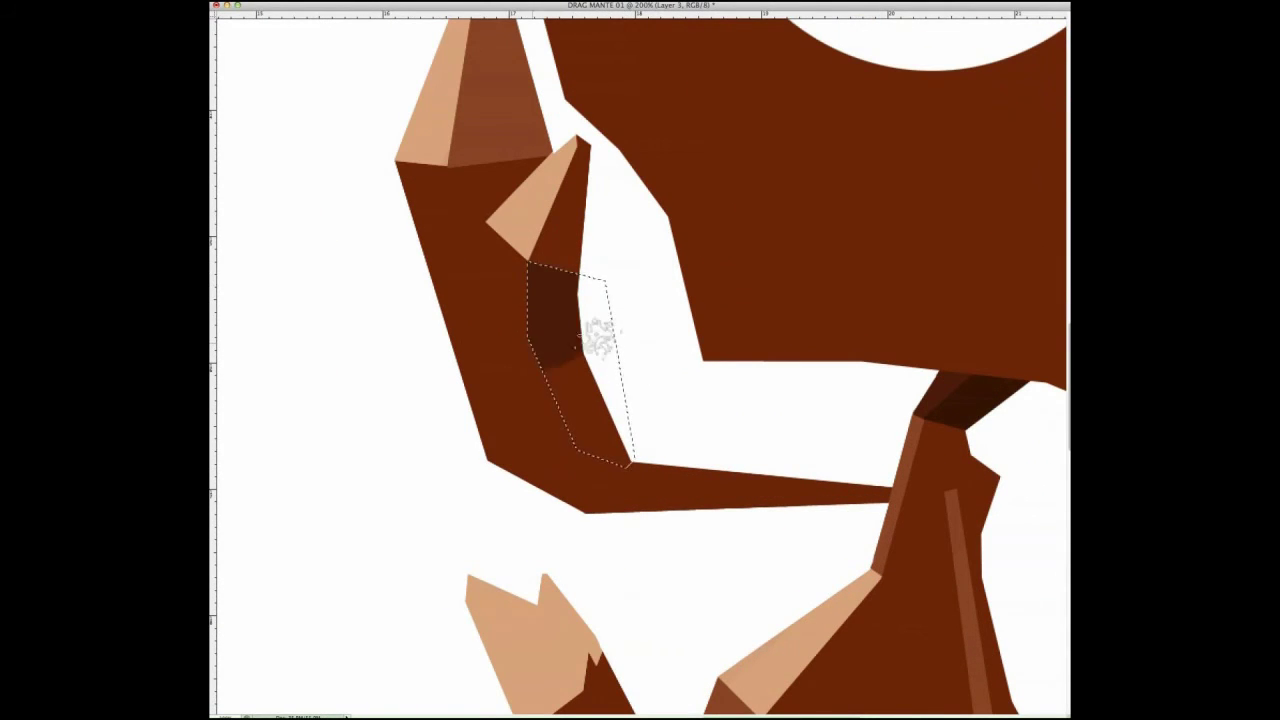
pyautogui.hotkey('ctrl', 'd')
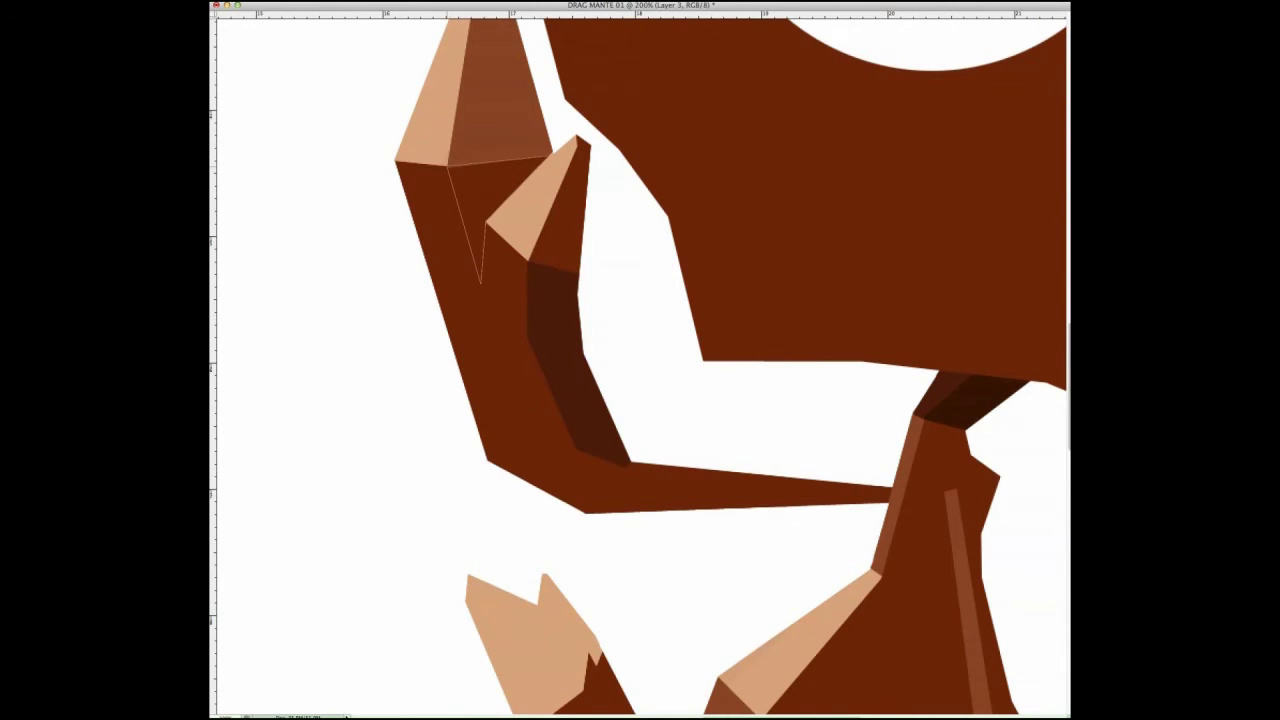
# Turn the leg strip outline into a selection and paint it darker brown.
pyautogui.moveTo(457, 157); pyautogui.dragTo(545, 400)
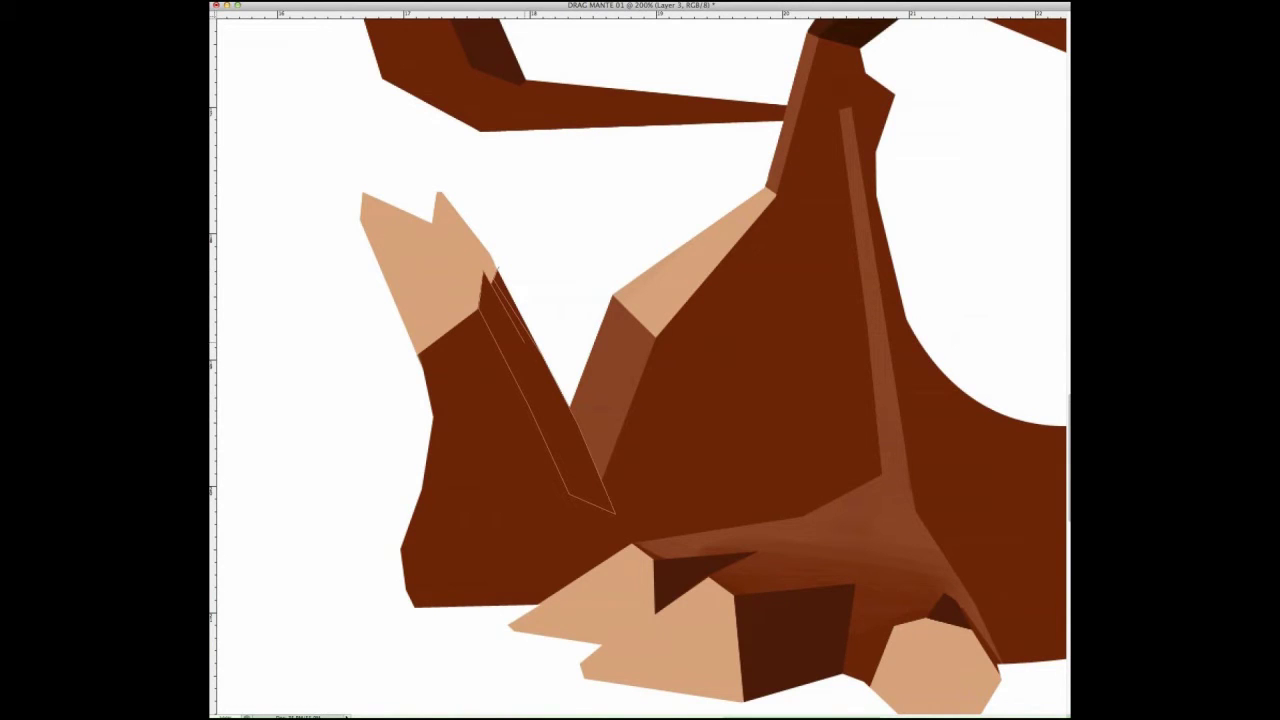
pyautogui.hotkey('ctrl', 'Return')
pyautogui.moveTo(580, 540)
pyautogui.mouseDown()
pyautogui.moveTo(561, 440)
pyautogui.moveTo(629, 397)
pyautogui.mouseUp()
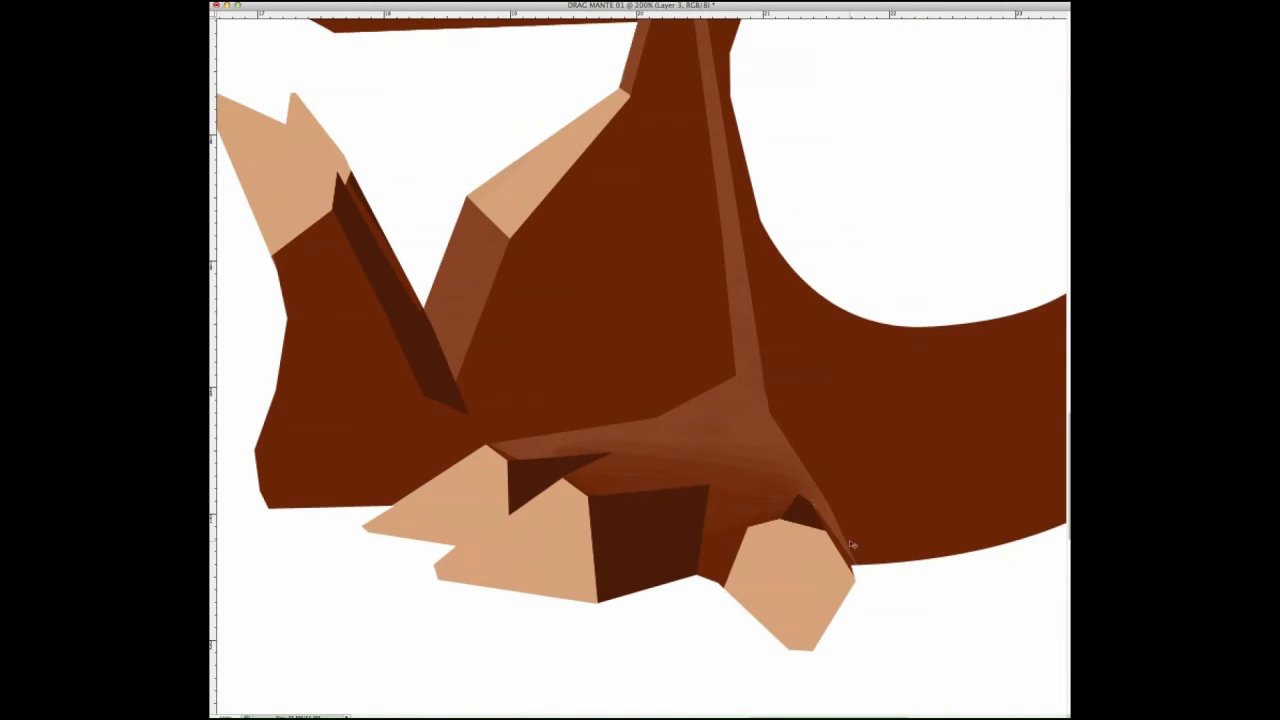
pyautogui.hotkey('ctrl', '0')
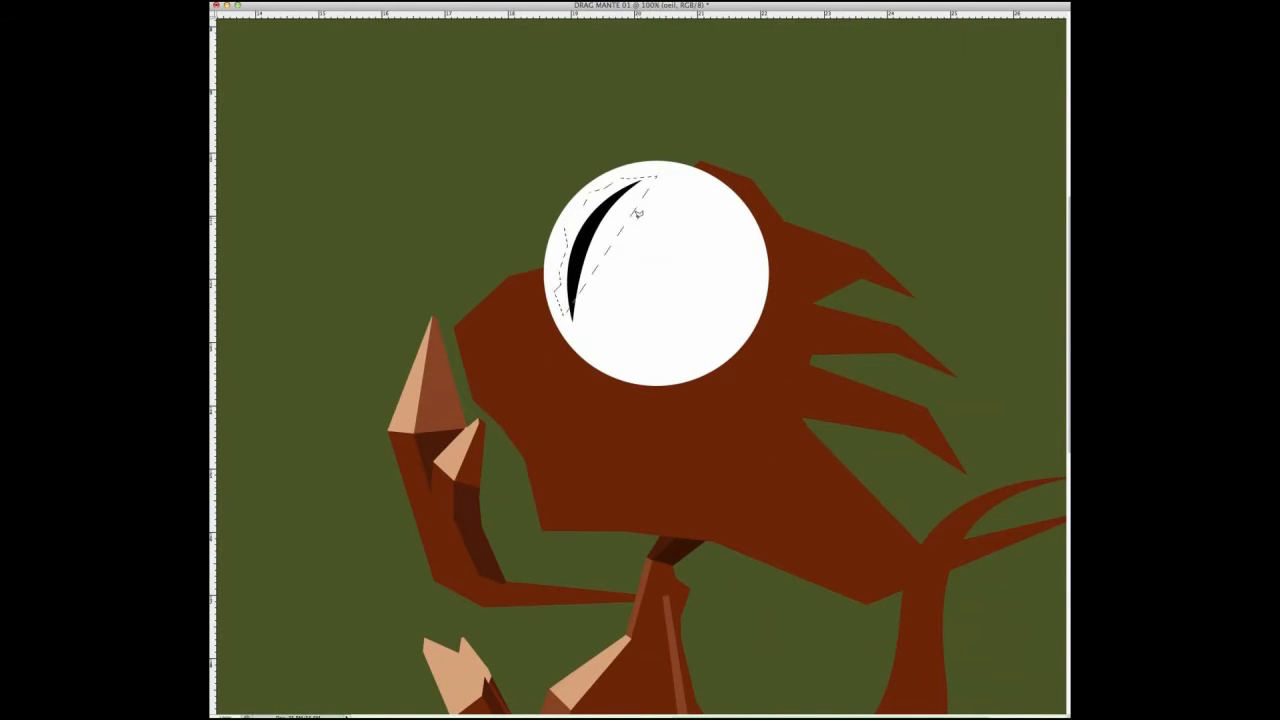
# Try a dark red fill and mottled orange paint on the eye's crescent selection.
pyautogui.click(650, 184)
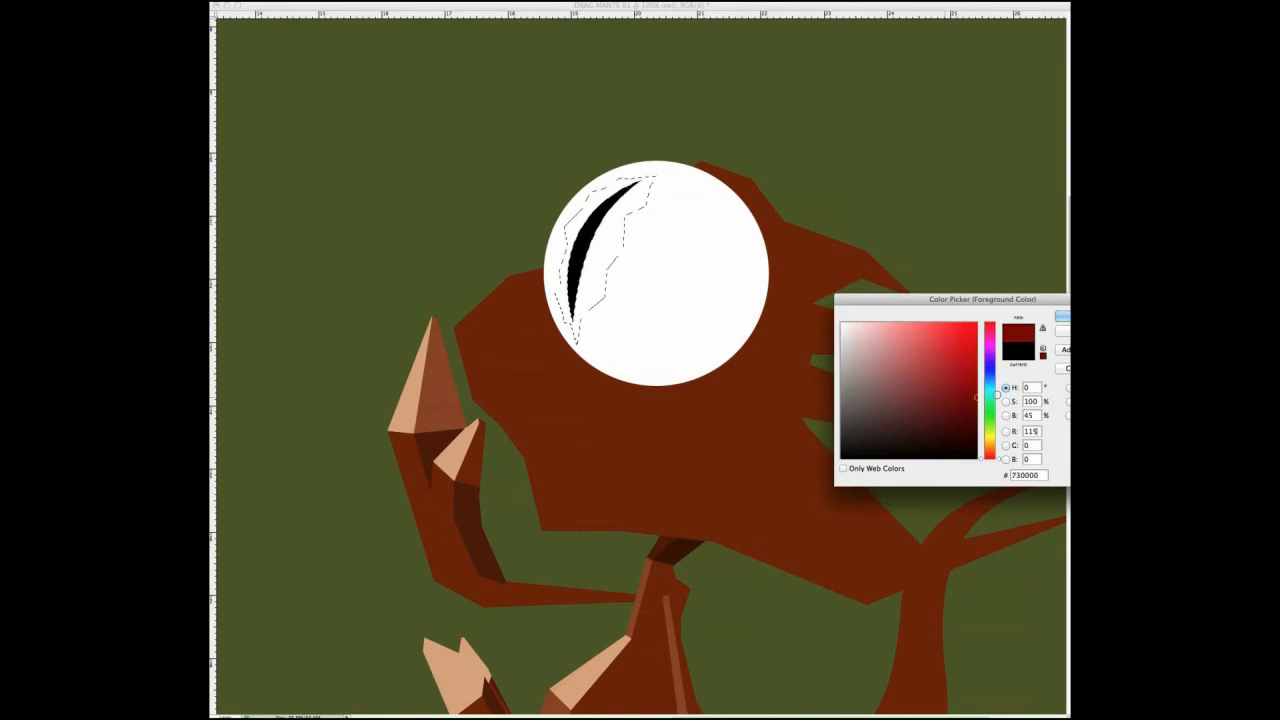
pyautogui.press('Return')
pyautogui.hotkey('alt', 'BackSpace')
pyautogui.click(985, 432)
pyautogui.press('Return')
pyautogui.moveTo(590, 210)
pyautogui.mouseDown()
pyautogui.moveTo(624, 262)
pyautogui.moveTo(645, 185)
pyautogui.moveTo(623, 222)
pyautogui.mouseUp()
pyautogui.hotkey('ctrl', '-')
pyautogui.hotkey('ctrl', '-')
pyautogui.hotkey('ctrl', '-')
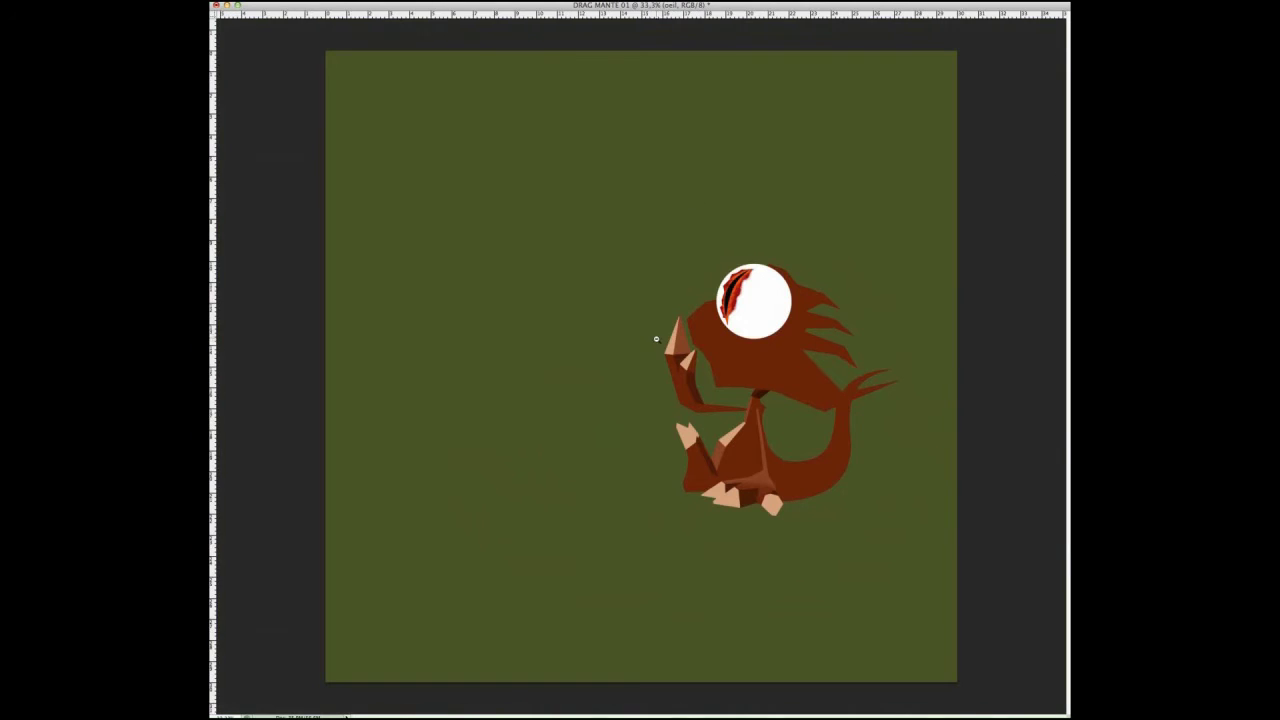
pyautogui.scroll(4, 765, 290)
pyautogui.scroll(-2, 765, 290)
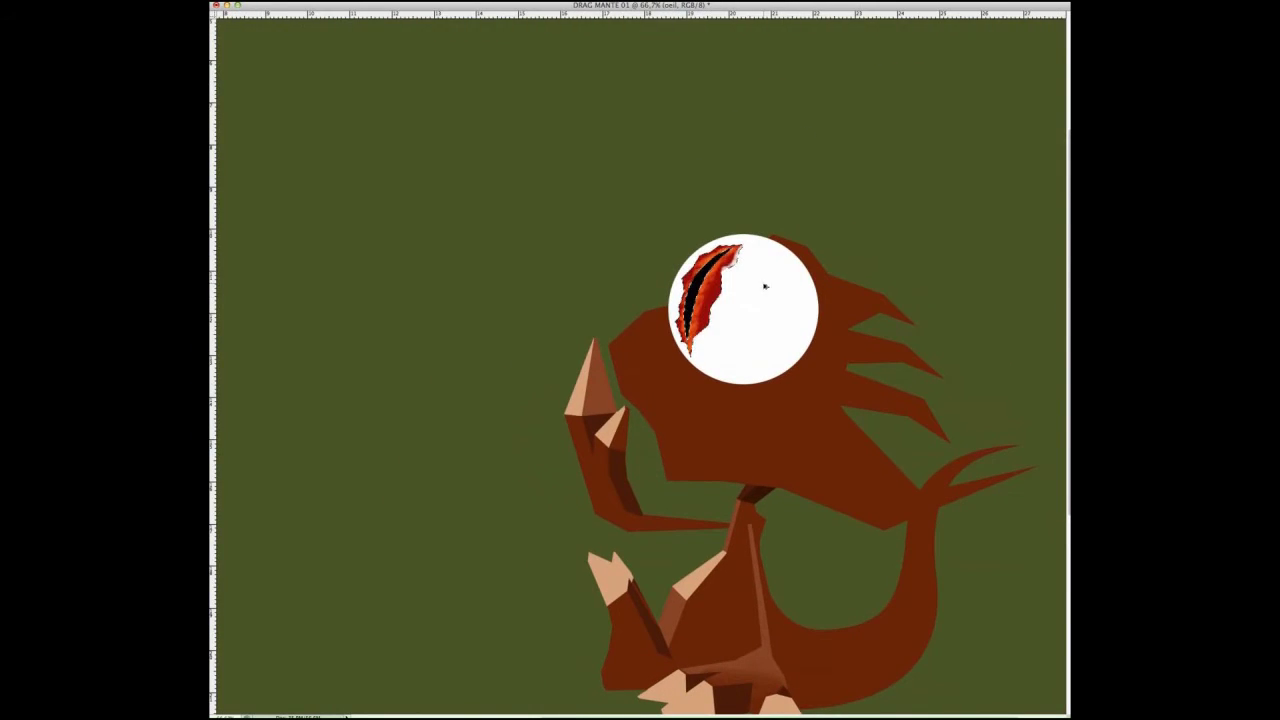
pyautogui.scroll(3, 750, 285)
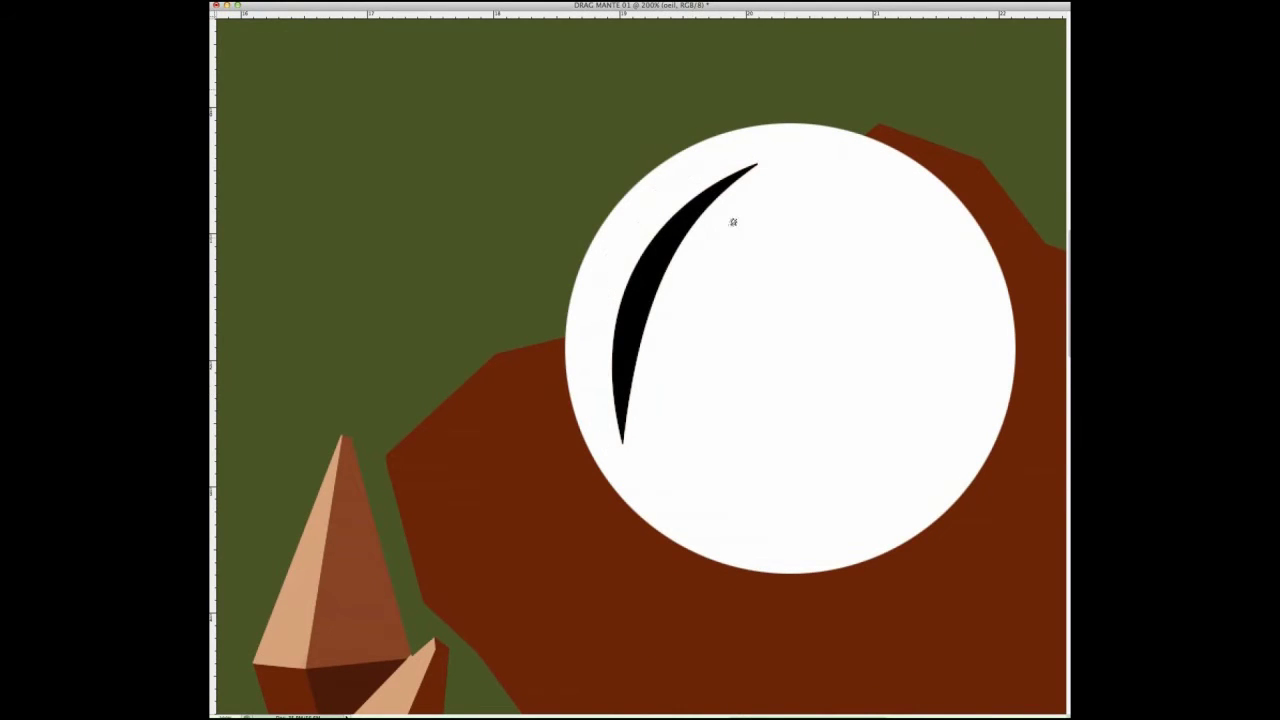
pyautogui.scroll(-5, 693, 342)
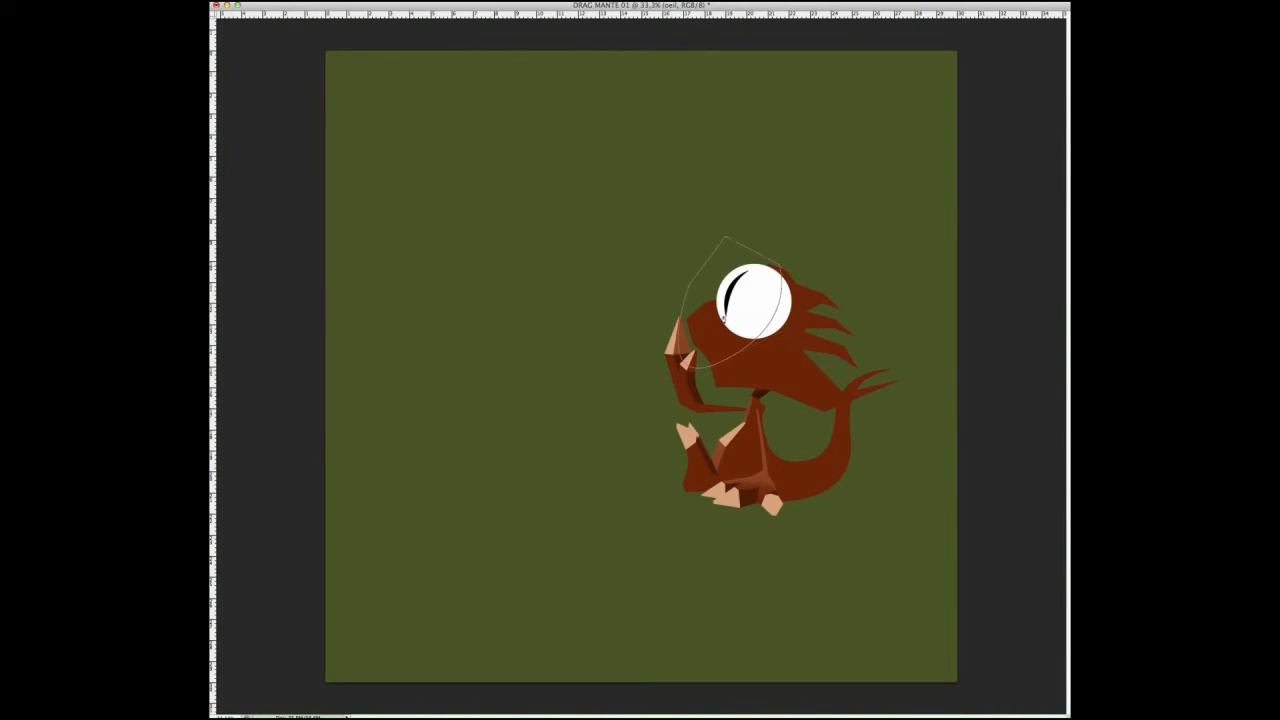
# Fill the eye red and paint an orange glow beside the slit with glossy red edges.
pyautogui.press('Return')
pyautogui.hotkey('alt', 'BackSpace')
pyautogui.press('Return')
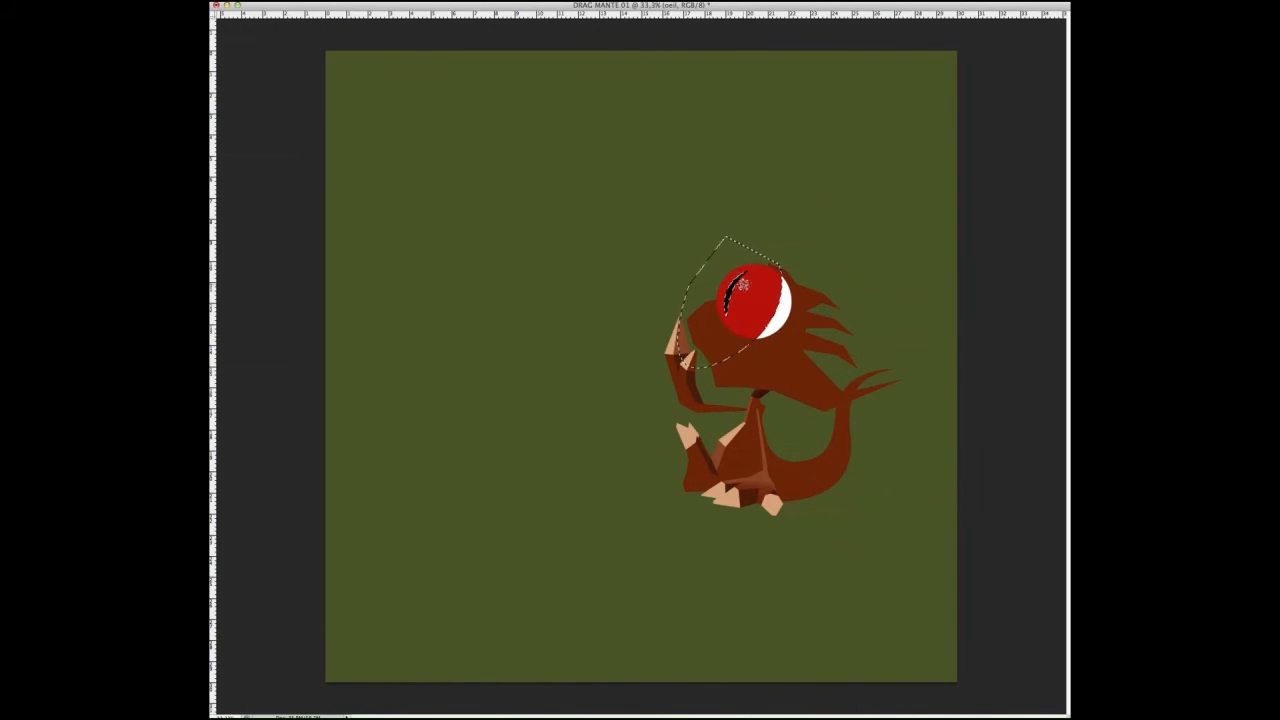
pyautogui.moveTo(747, 272); pyautogui.dragTo(747, 285)
pyautogui.scroll(2, 739, 344)
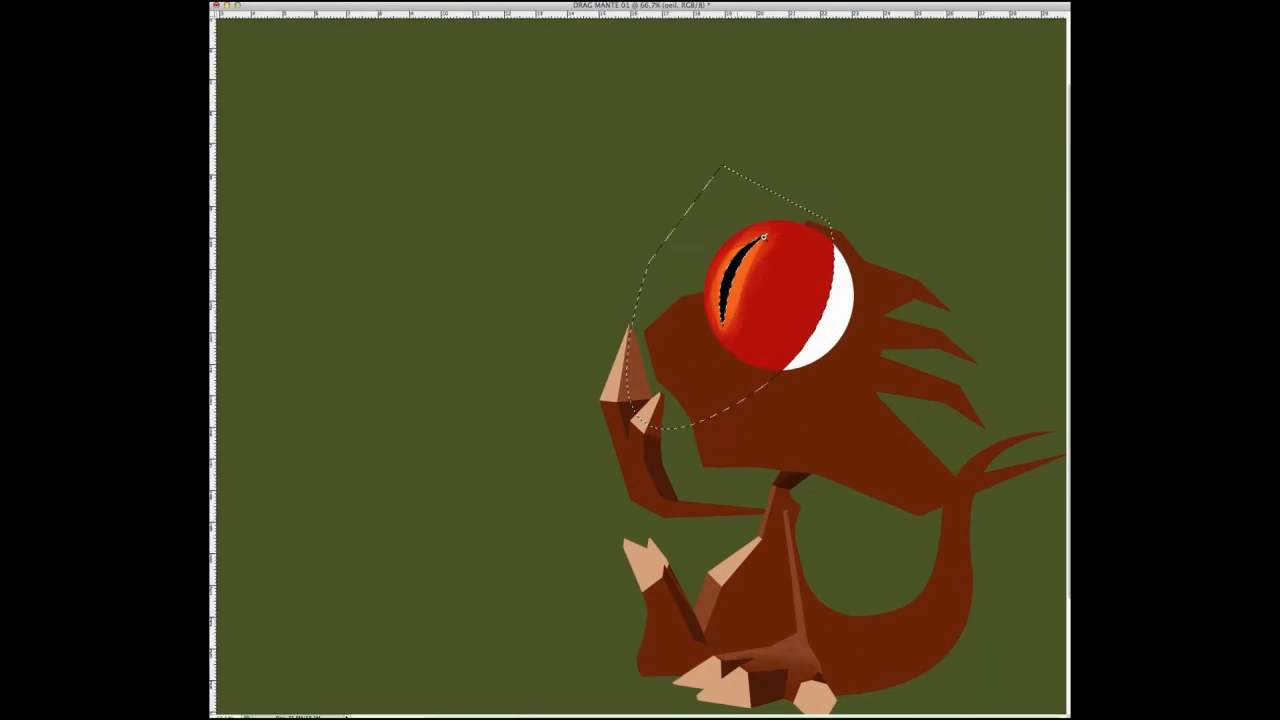
pyautogui.moveTo(762, 240); pyautogui.dragTo(740, 300)
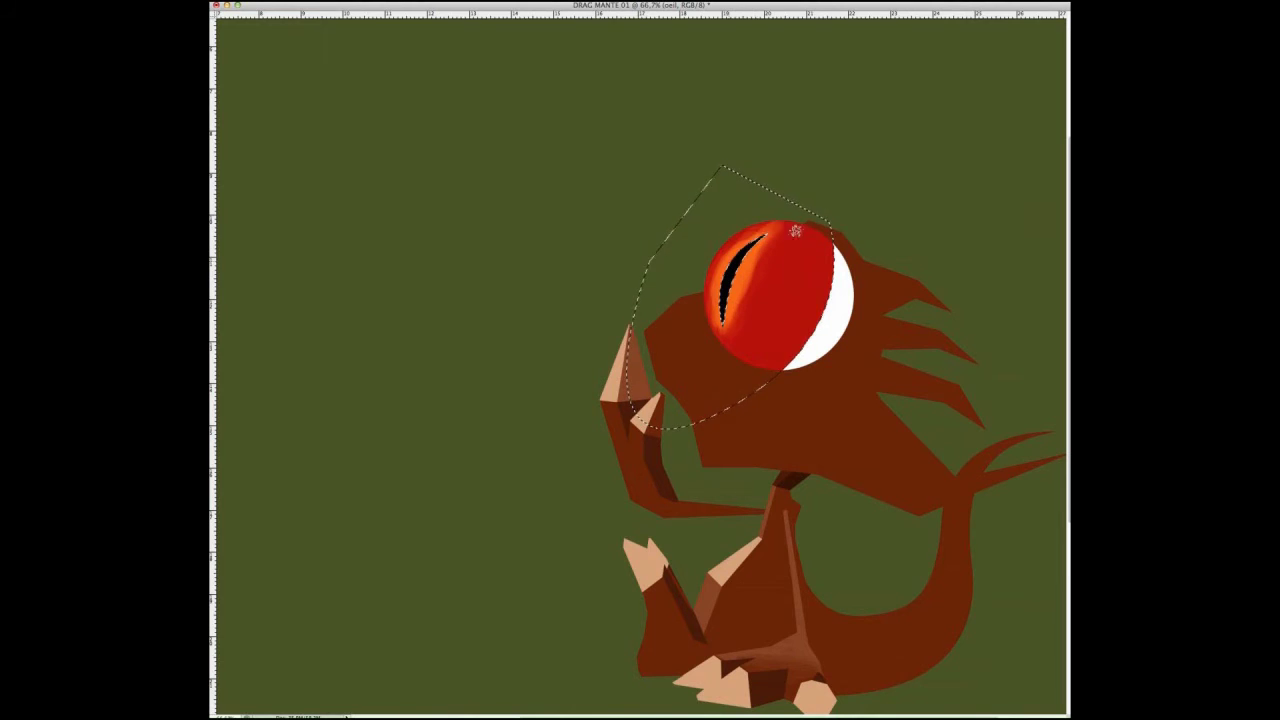
pyautogui.moveTo(830, 240)
pyautogui.mouseDown()
pyautogui.moveTo(756, 372)
pyautogui.moveTo(830, 290)
pyautogui.mouseUp()
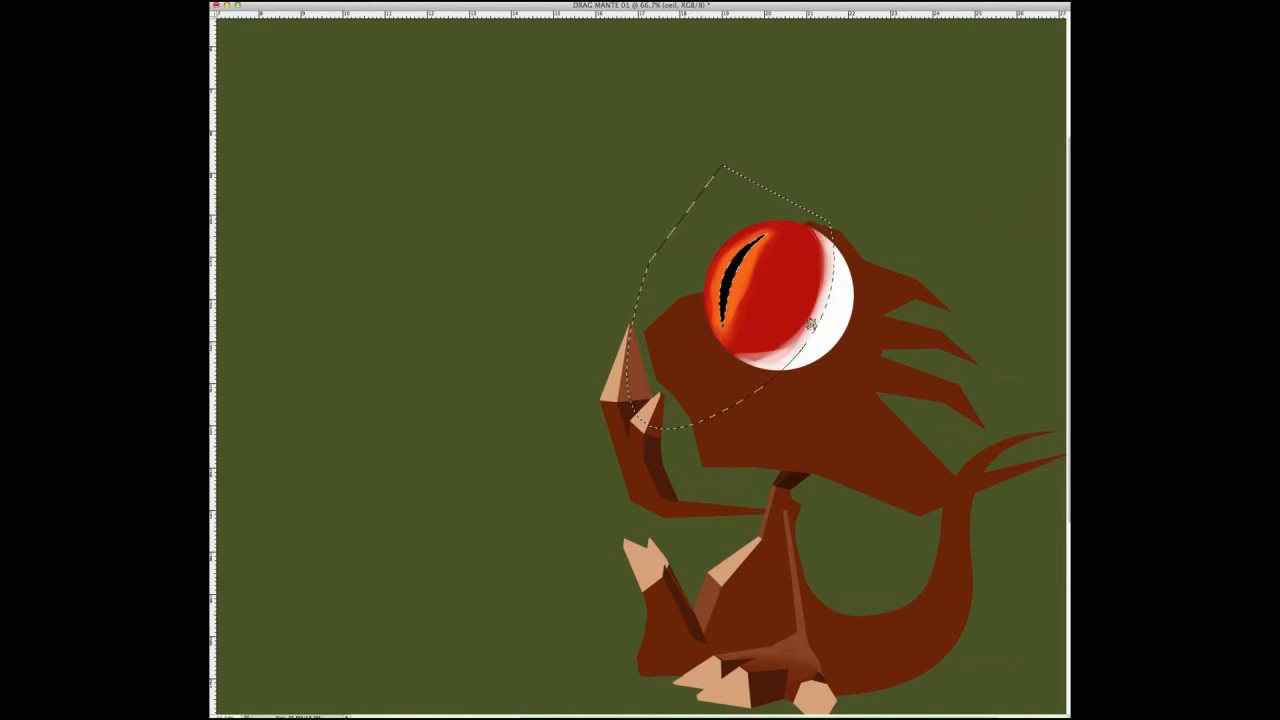
pyautogui.moveTo(840, 240)
pyautogui.mouseDown()
pyautogui.moveTo(788, 350)
pyautogui.moveTo(838, 250)
pyautogui.moveTo(800, 362)
pyautogui.mouseUp()
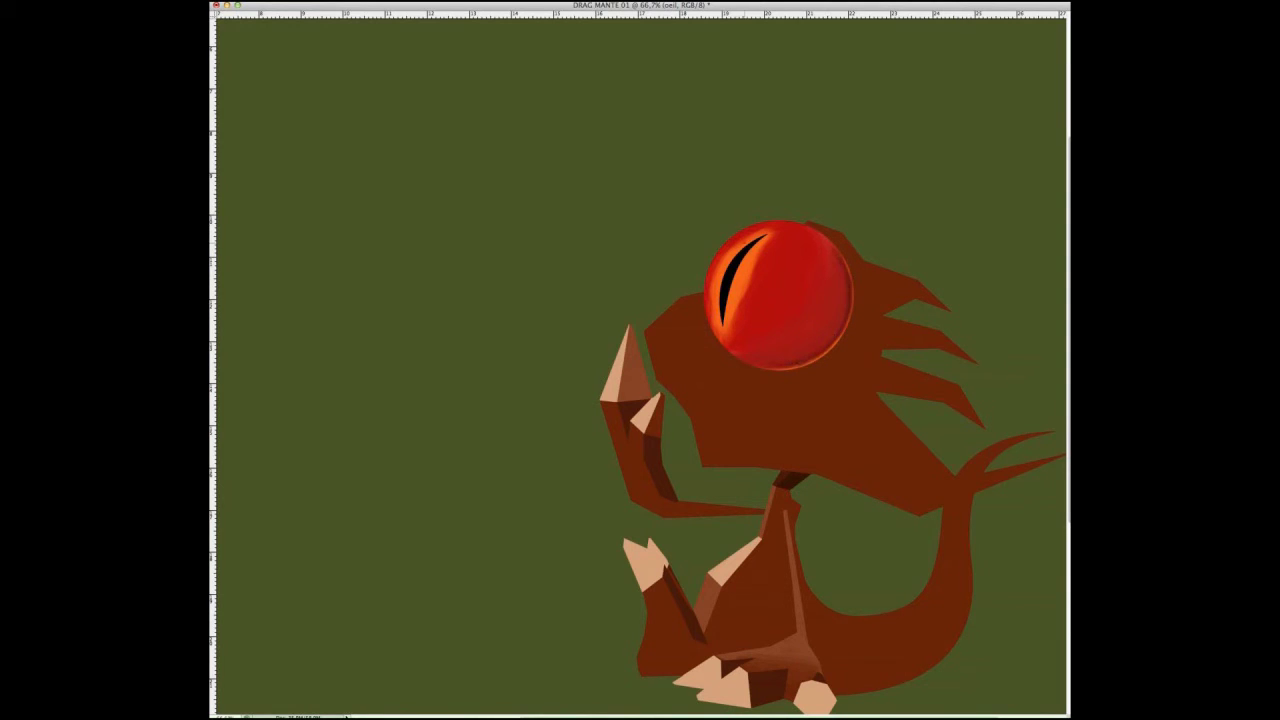
# Switch to Layer 5, check the eye at 100%, and save with Cmd+S.
pyautogui.click(1013, 243)
pyautogui.click(738, 248)
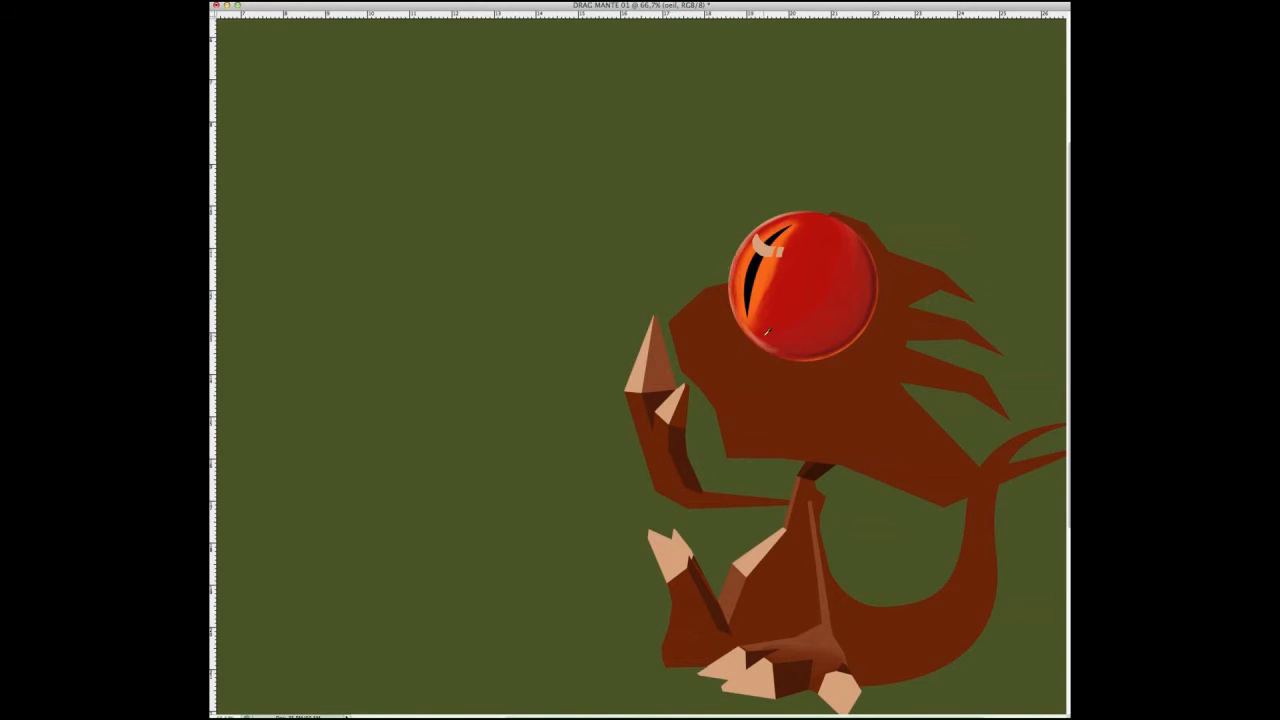
pyautogui.hotkey('ctrl', '-')
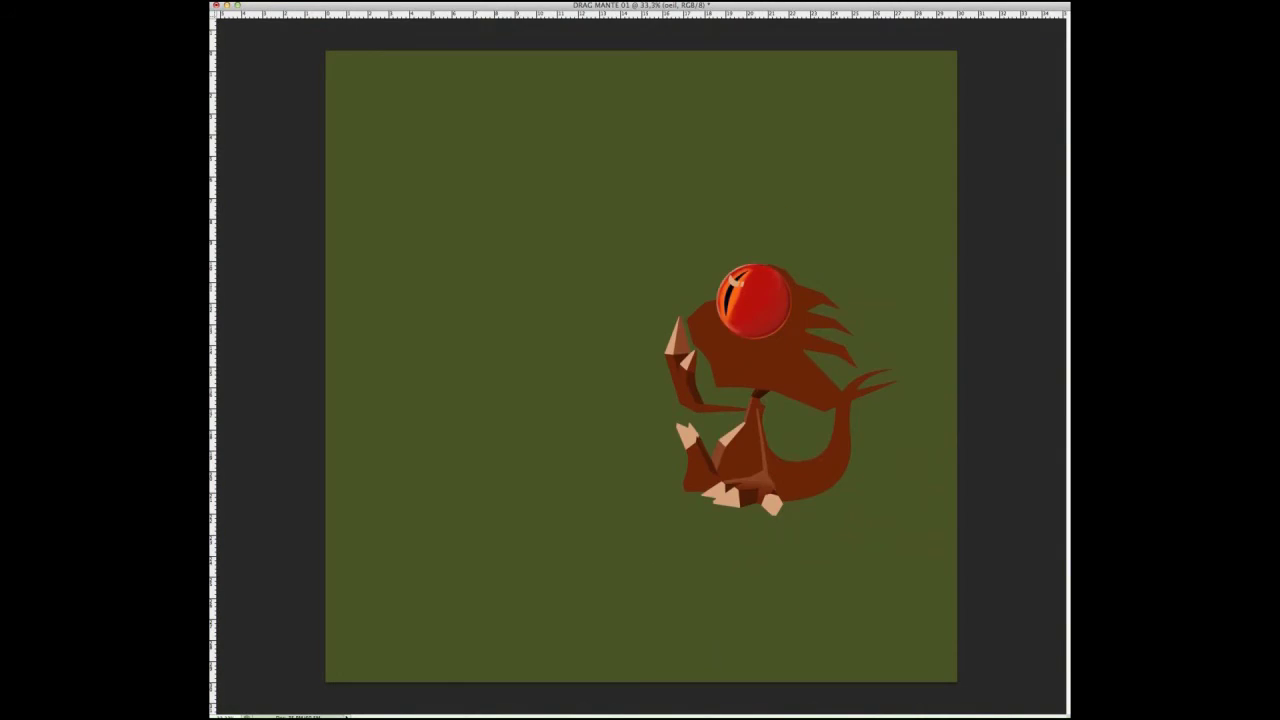
pyautogui.hotkey('ctrl', 's')
# Confirm saving DRAG MANTE 01.psd, then lasso the leaf under the dragon and fill it green.
pyautogui.click(429, 600)
pyautogui.press('Return')
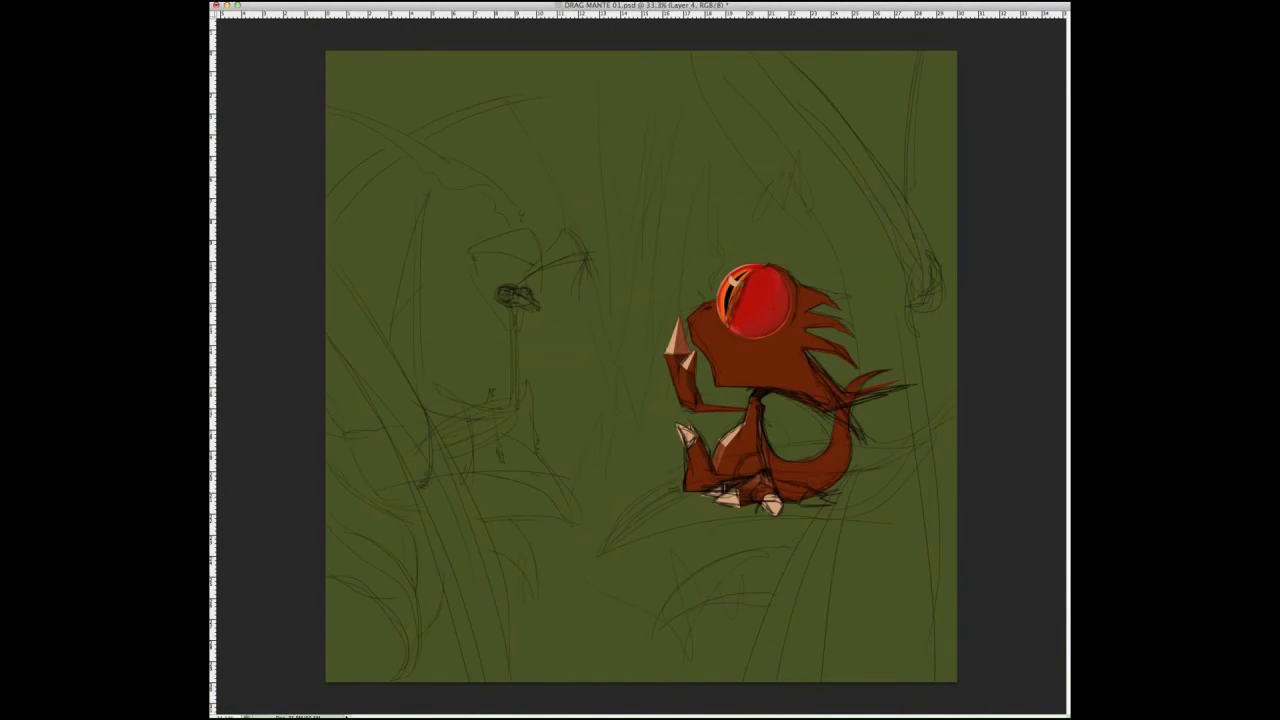
pyautogui.moveTo(597, 553); pyautogui.dragTo(590, 595)
pyautogui.moveTo(955, 400); pyautogui.dragTo(930, 515)
pyautogui.hotkey('alt', 'BackSpace')
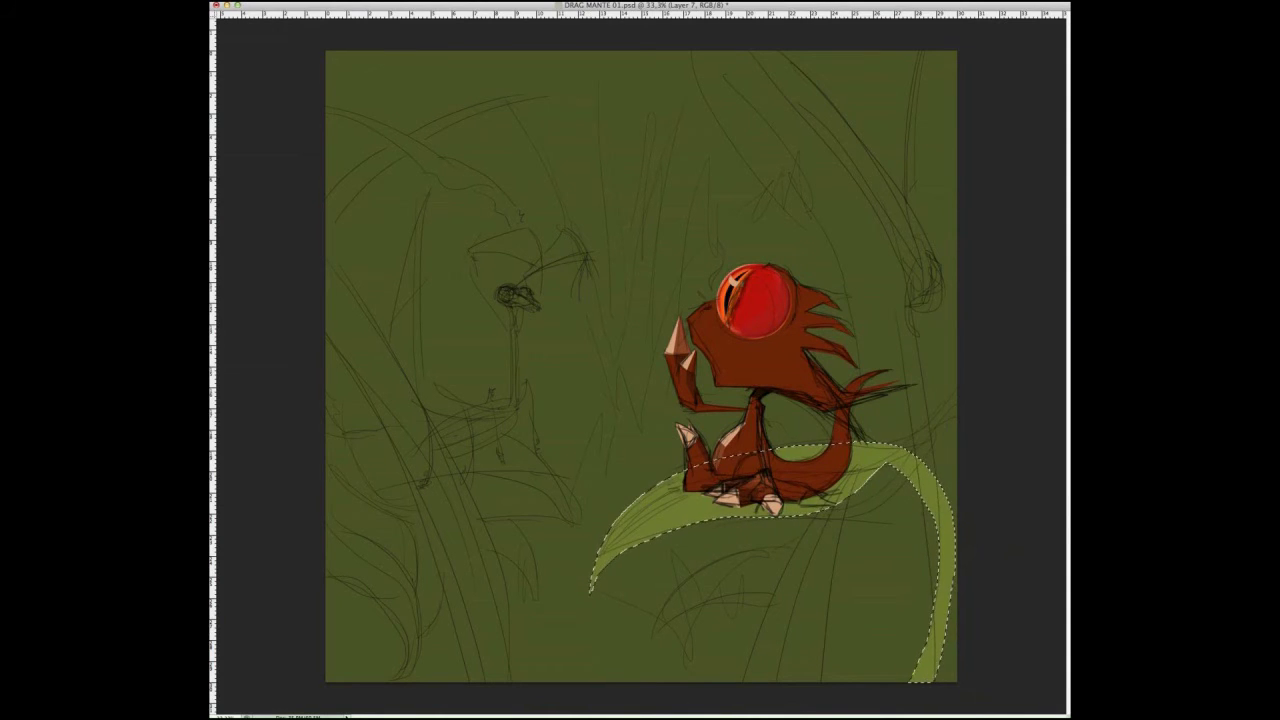
# Fill a lighter green rim along the leaf's right side and adjust Levels.
pyautogui.moveTo(705, 383); pyautogui.dragTo(733, 486)
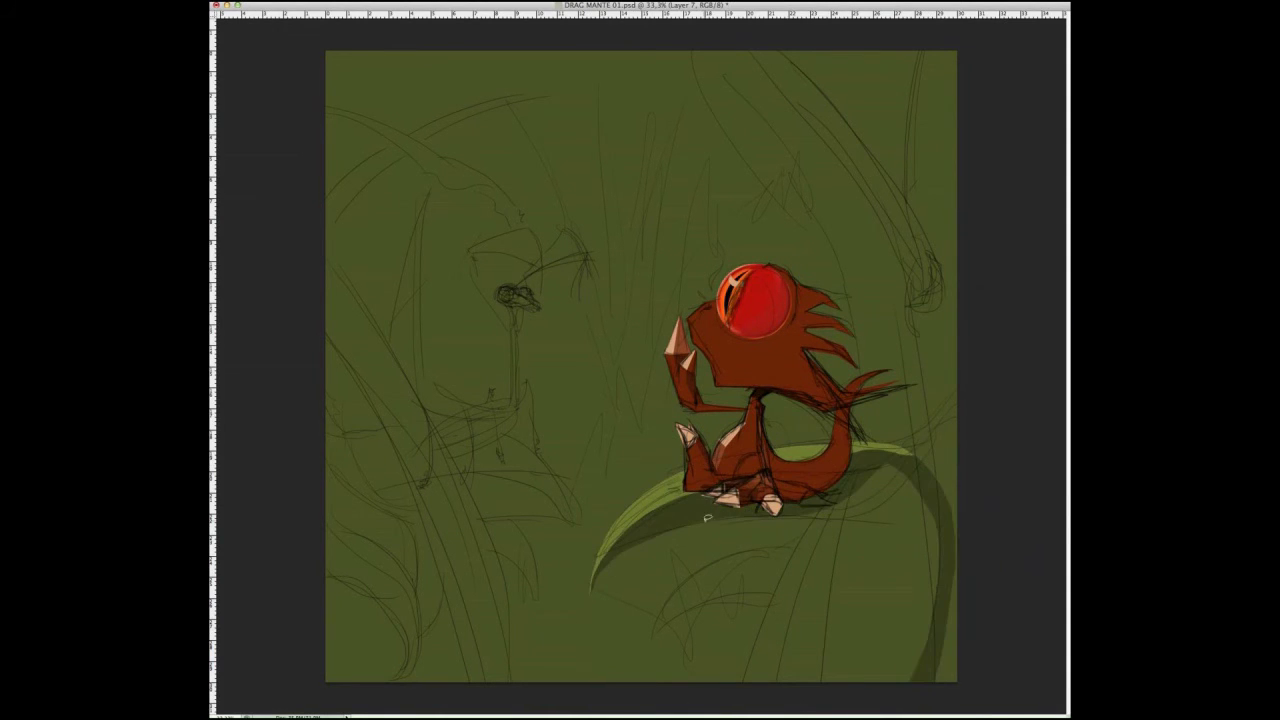
pyautogui.moveTo(904, 614); pyautogui.dragTo(904, 620)
pyautogui.hotkey('alt', 'BackSpace')
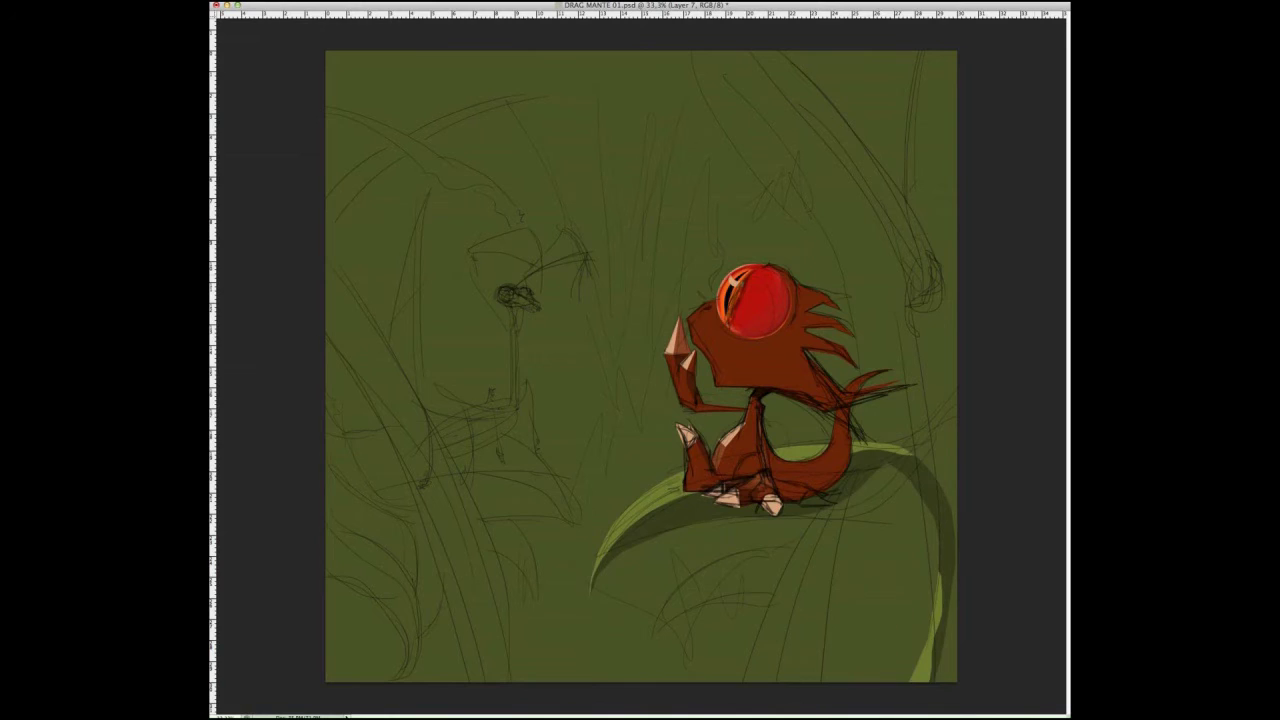
pyautogui.hotkey('ctrl', 'l')
pyautogui.hotkey('ctrl', '-')
# Trace left and right foreground grass blades with the Pen and fill them light green.
pyautogui.moveTo(386, 263)
pyautogui.mouseDown()
pyautogui.moveTo(265, 175)
pyautogui.moveTo(288, 222)
pyautogui.mouseUp()
pyautogui.hotkey('ctrl', 'Return')
pyautogui.hotkey('alt', 'BackSpace')
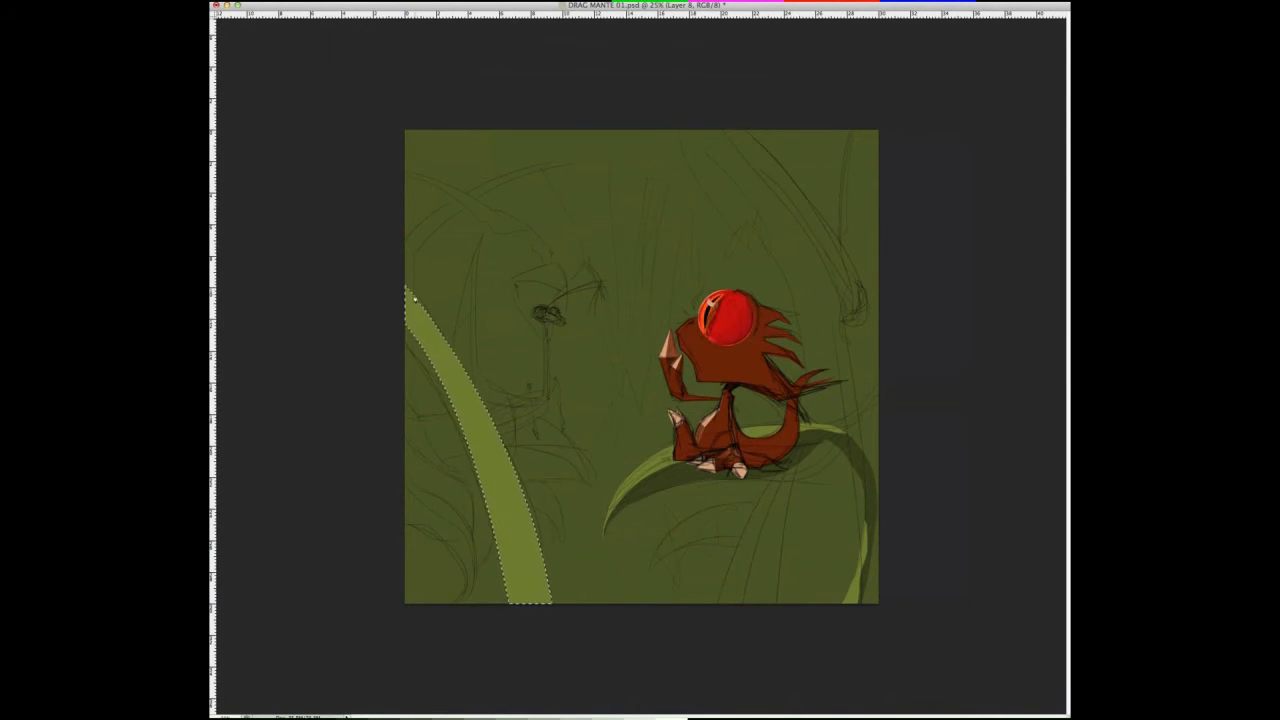
pyautogui.moveTo(845, 378); pyautogui.dragTo(957, 251)
pyautogui.click(698, 618)
pyautogui.hotkey('ctrl', 'Return')
pyautogui.hotkey('alt', 'BackSpace')
# Paint loose dark vertical and diagonal grass strokes throughout the background, then outline a zigzag of grass tips.
pyautogui.moveTo(556, 158)
pyautogui.mouseDown()
pyautogui.moveTo(405, 240)
pyautogui.moveTo(472, 400)
pyautogui.mouseUp()
pyautogui.moveTo(405, 425)
pyautogui.mouseDown()
pyautogui.moveTo(595, 485)
pyautogui.moveTo(515, 535)
pyautogui.mouseUp()
pyautogui.moveTo(478, 450)
pyautogui.mouseDown()
pyautogui.moveTo(410, 490)
pyautogui.moveTo(420, 600)
pyautogui.mouseUp()
pyautogui.moveTo(486, 515); pyautogui.dragTo(478, 600)
pyautogui.moveTo(566, 604); pyautogui.dragTo(646, 292)
pyautogui.moveTo(620, 604); pyautogui.dragTo(728, 168)
pyautogui.moveTo(740, 524); pyautogui.dragTo(796, 130)
pyautogui.moveTo(834, 322); pyautogui.dragTo(712, 130)
pyautogui.moveTo(866, 388); pyautogui.dragTo(760, 130)
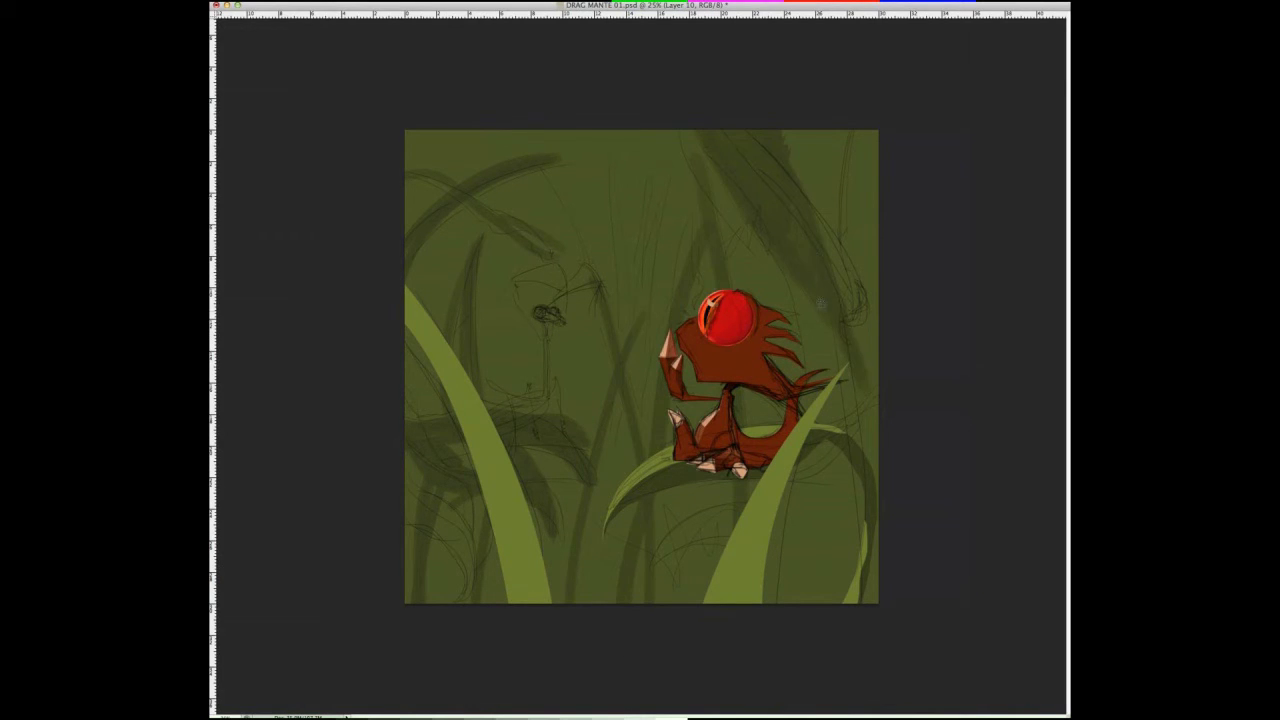
pyautogui.moveTo(870, 330); pyautogui.dragTo(790, 604)
pyautogui.moveTo(816, 448)
pyautogui.mouseDown()
pyautogui.moveTo(775, 604)
pyautogui.moveTo(765, 576)
pyautogui.mouseUp()
pyautogui.moveTo(870, 192); pyautogui.dragTo(830, 268)
pyautogui.moveTo(716, 480); pyautogui.dragTo(664, 604)
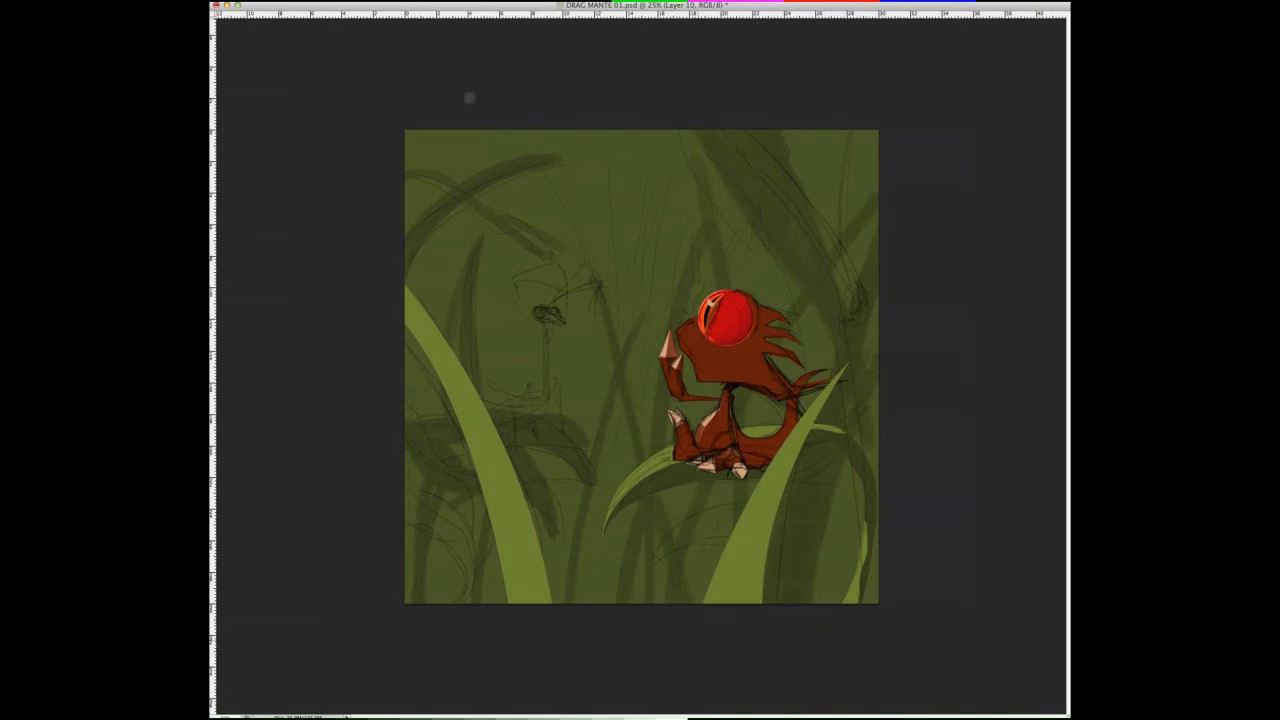
pyautogui.moveTo(536, 398); pyautogui.dragTo(668, 134)
pyautogui.moveTo(482, 392); pyautogui.dragTo(534, 180)
pyautogui.moveTo(412, 298); pyautogui.dragTo(462, 208)
pyautogui.moveTo(800, 378); pyautogui.dragTo(858, 196)
pyautogui.moveTo(776, 294); pyautogui.dragTo(848, 162)
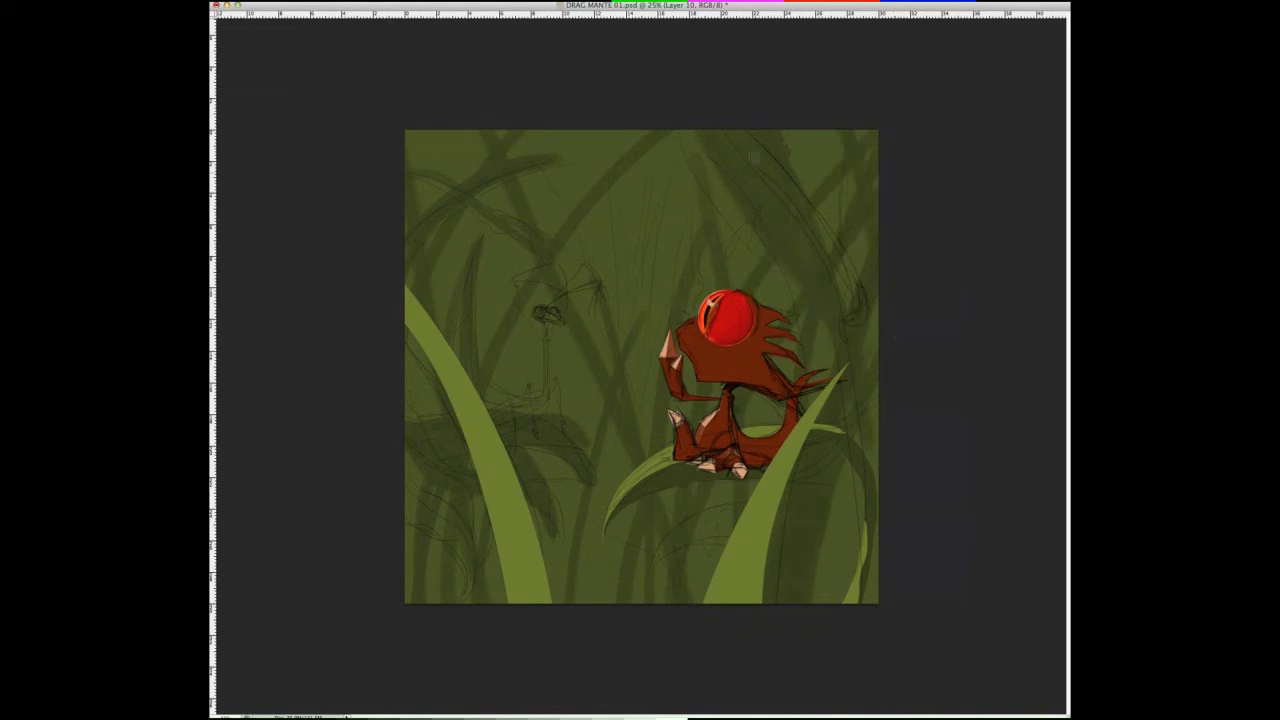
pyautogui.moveTo(406, 160); pyautogui.dragTo(412, 115)
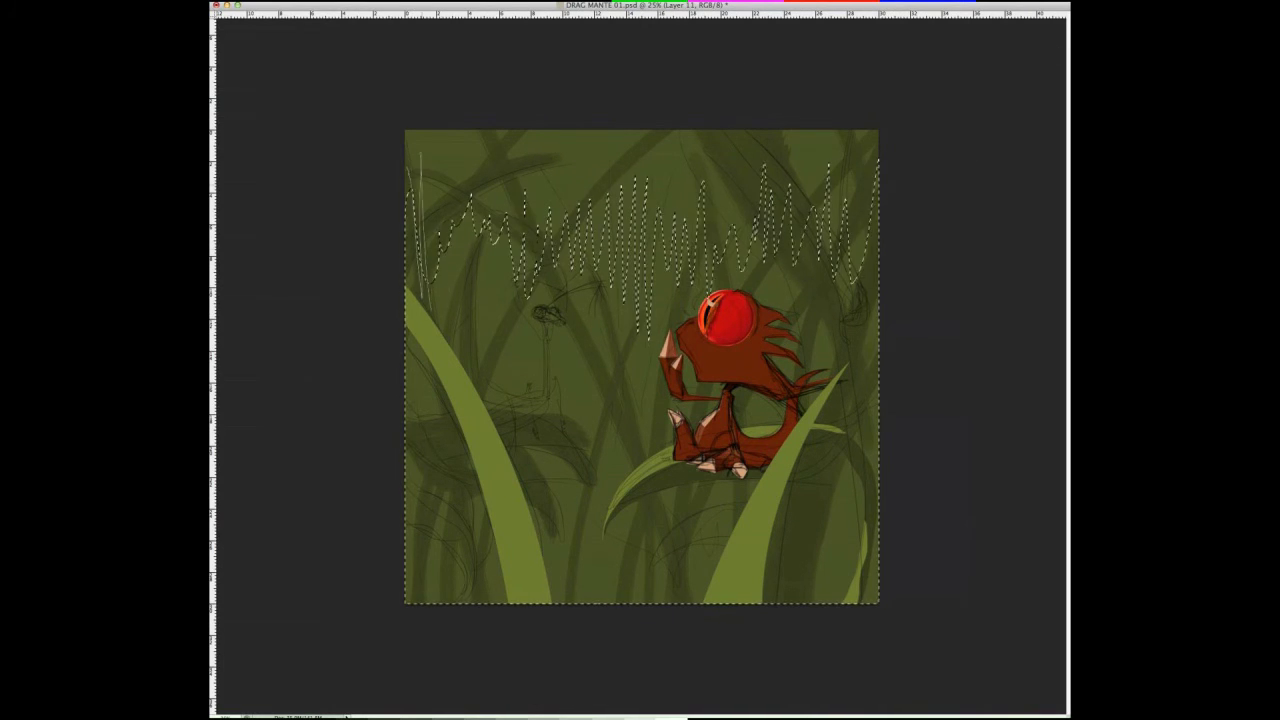
# Fill the zigzag grass-tip shape with dark green and deselect.
pyautogui.moveTo(900, 420); pyautogui.dragTo(861, 372)
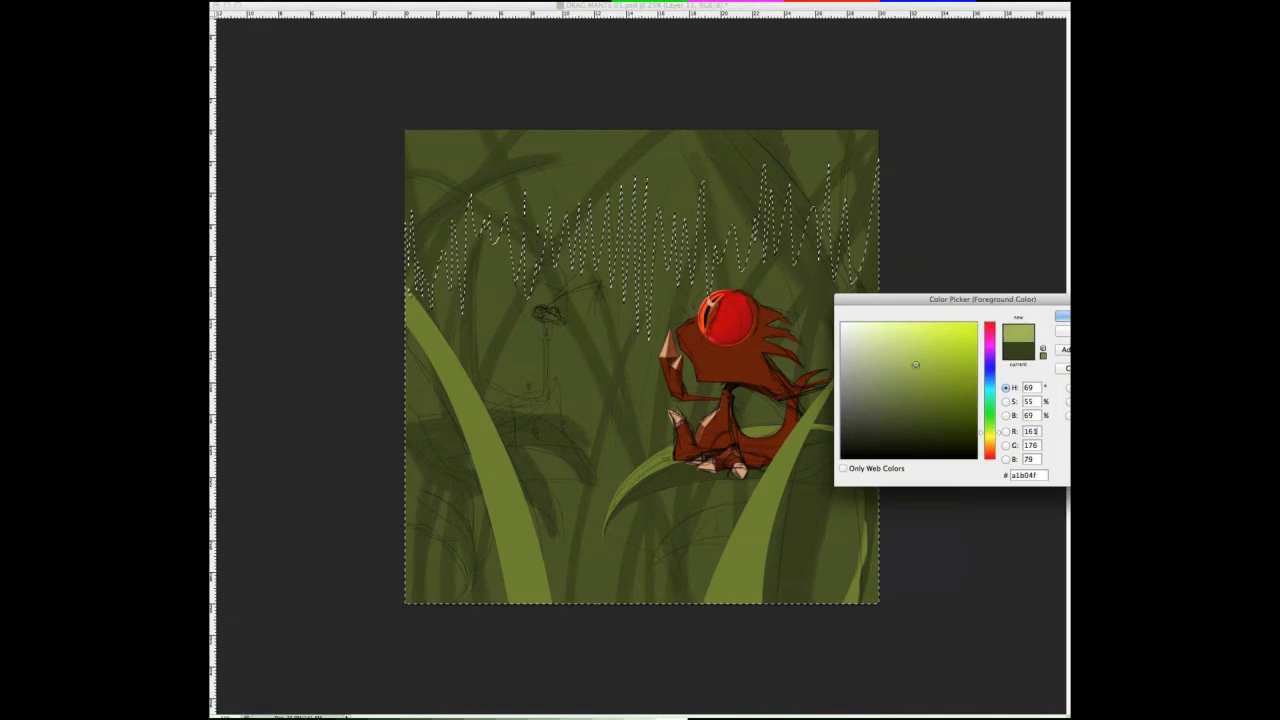
pyautogui.hotkey('alt', 'BackSpace')
pyautogui.hotkey('ctrl', 'd')
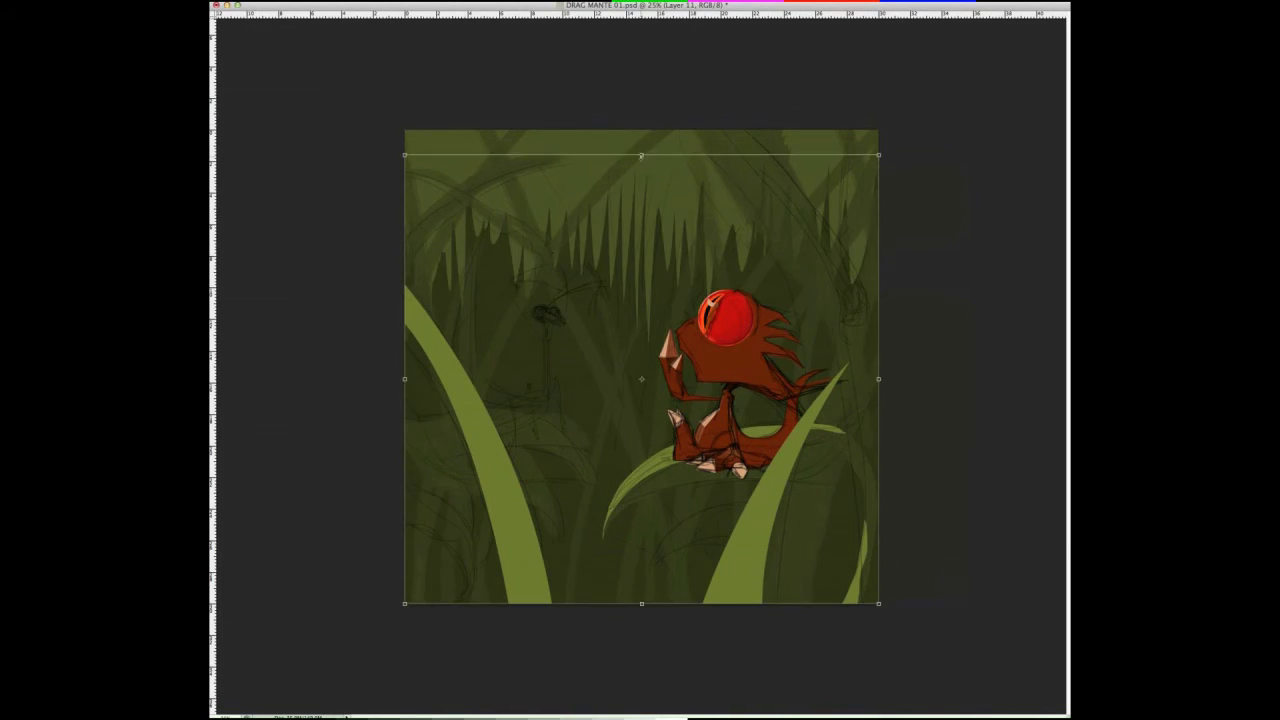
# Duplicate the spiky grass, filter it, stretch it lower and wider, and darken it with Levels.
pyautogui.hotkey('ctrl', 'j')
pyautogui.hotkey('ctrl', 'alt', 'f')
pyautogui.click(380, 270)
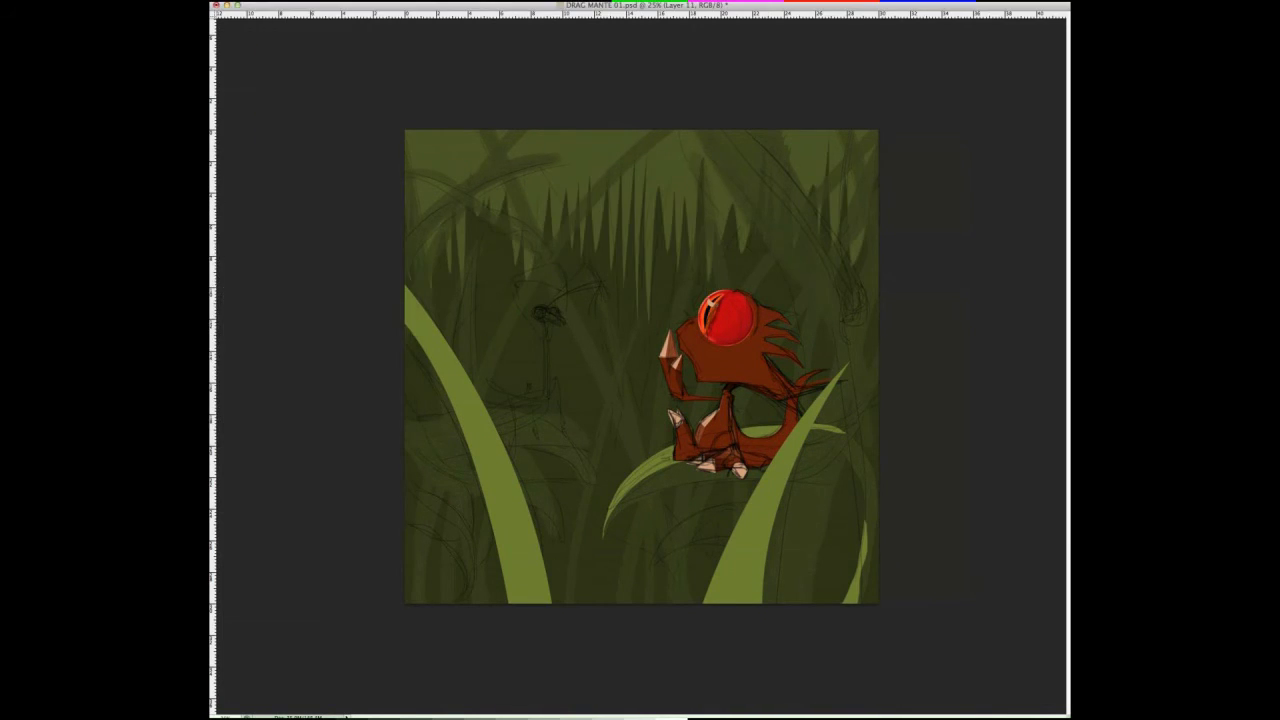
pyautogui.hotkey('ctrl', 't')
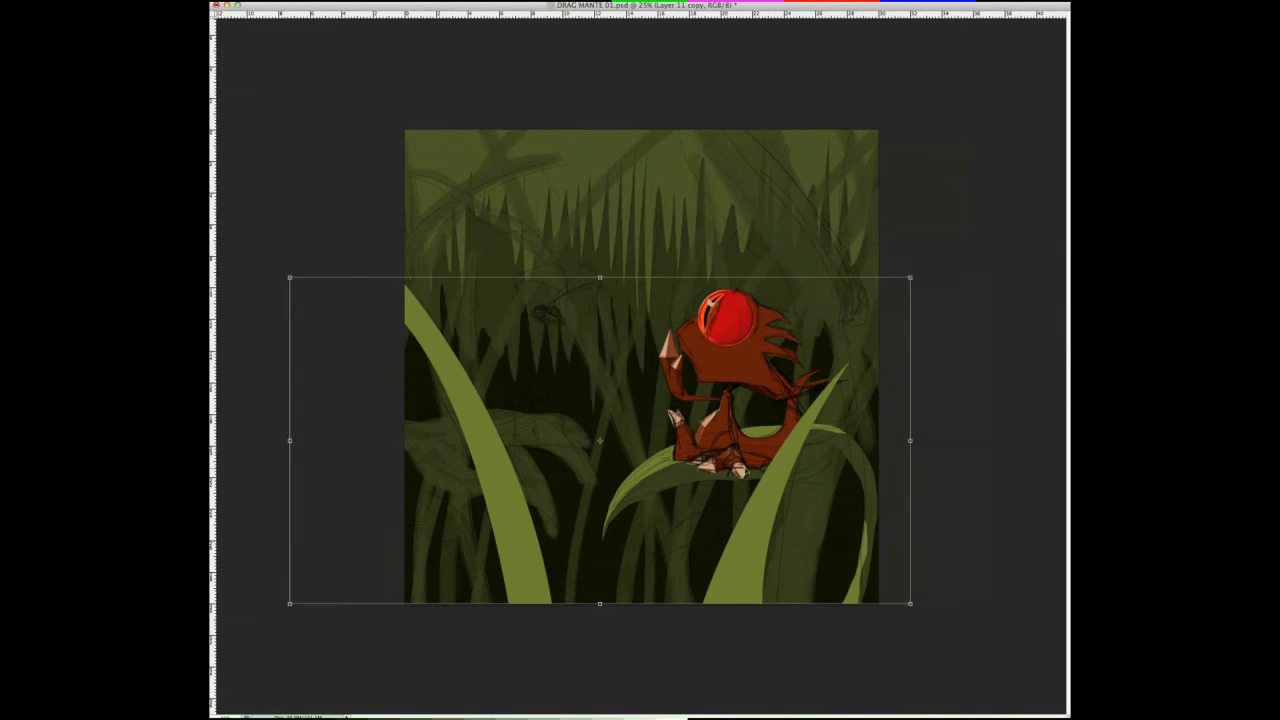
pyautogui.moveTo(711, 386); pyautogui.dragTo(649, 486)
pyautogui.press('Return')
pyautogui.hotkey('ctrl', 'l')
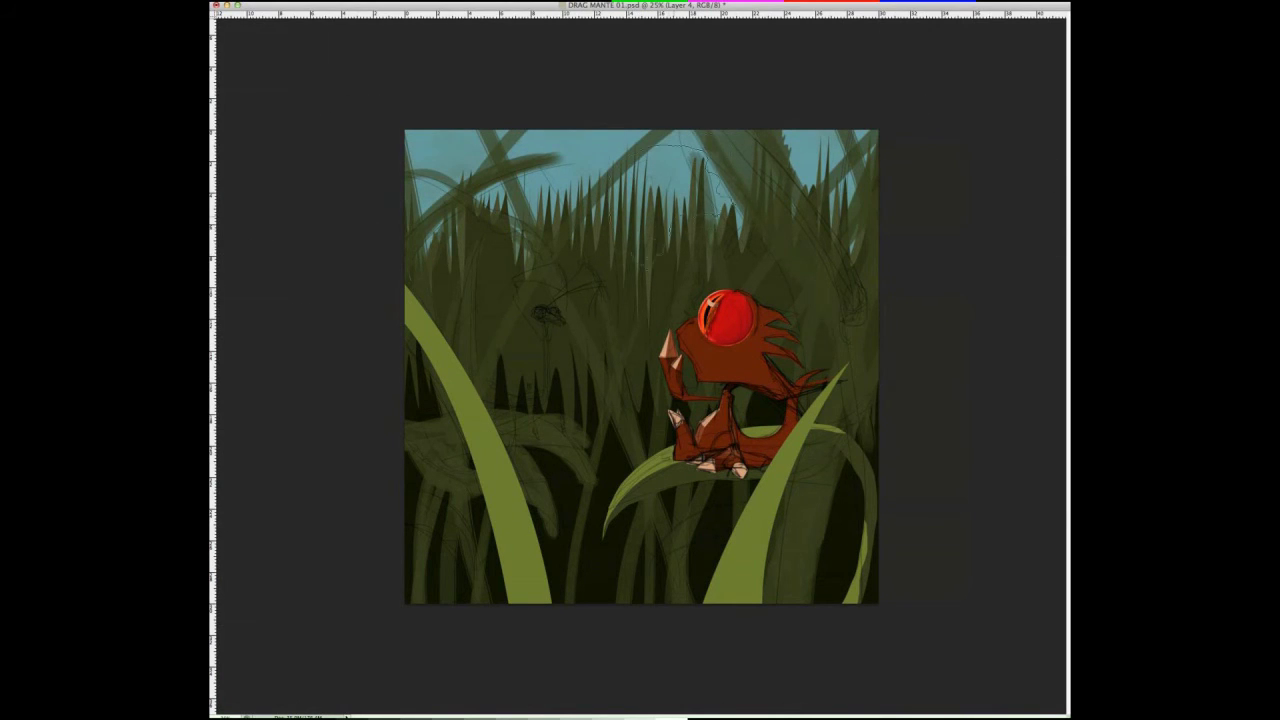
pyautogui.hotkey('ctrl', 'j')
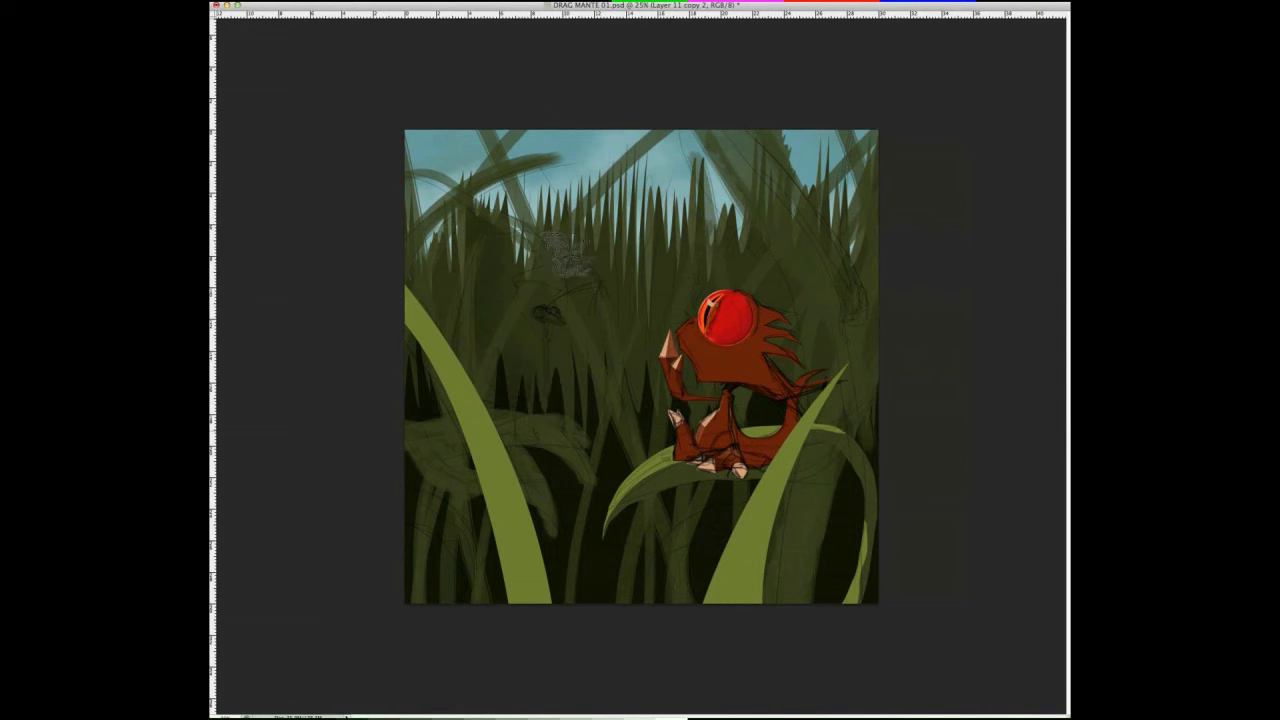
pyautogui.moveTo(478, 385)
pyautogui.mouseDown()
pyautogui.moveTo(512, 405)
pyautogui.moveTo(765, 372)
pyautogui.moveTo(559, 266)
pyautogui.mouseUp()
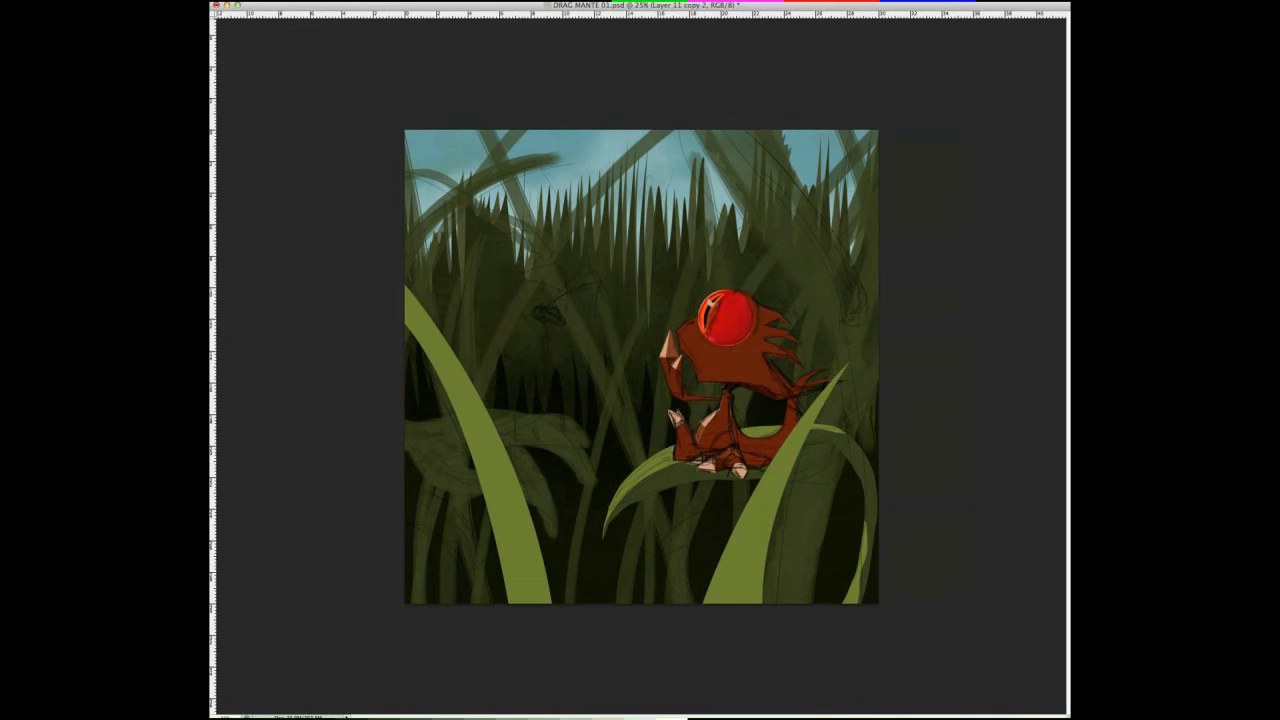
# On the background layer, paint pale horizon grass tips, dark mid-canvas blades and soft light green below.
pyautogui.hotkey('alt', '[')
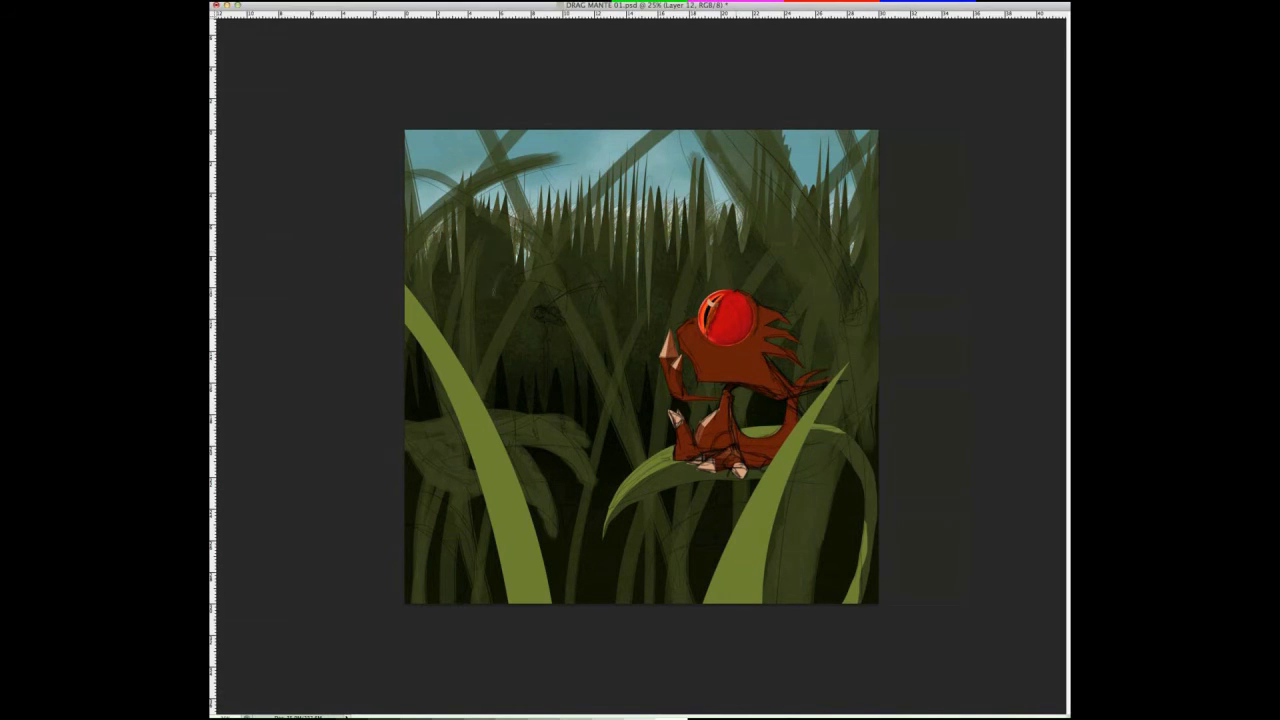
pyautogui.moveTo(420, 228); pyautogui.dragTo(860, 222)
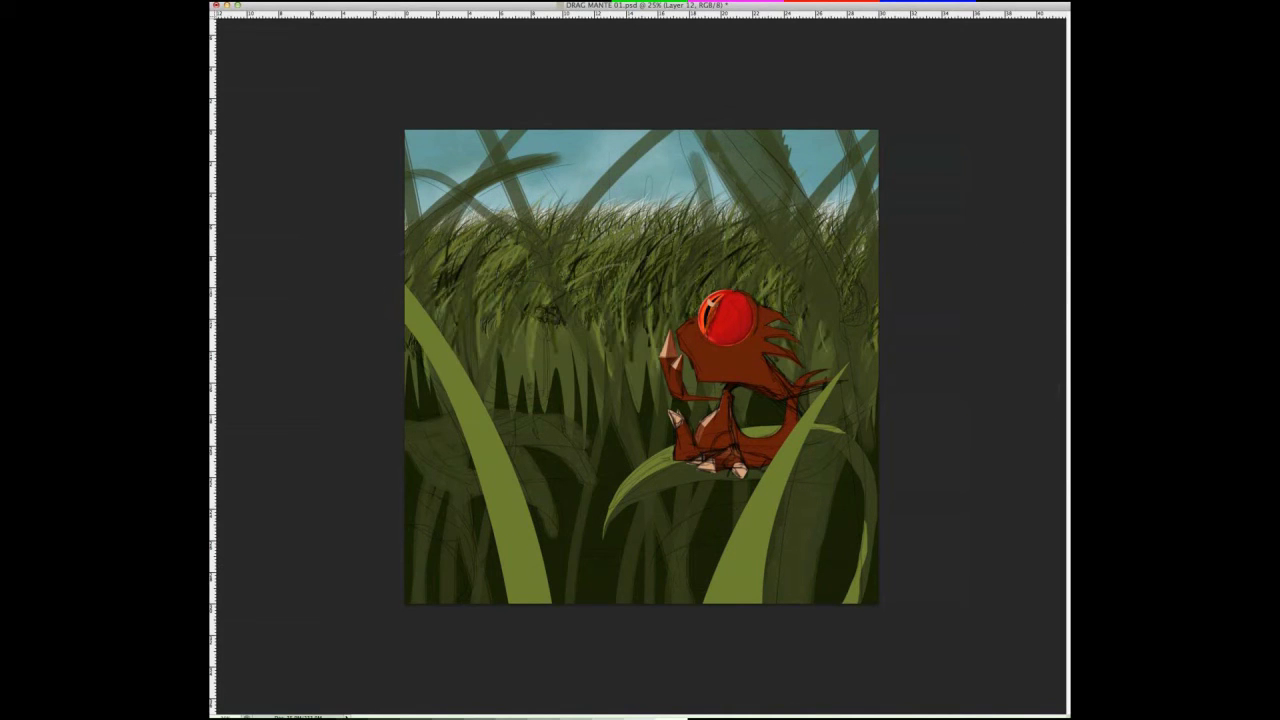
pyautogui.moveTo(520, 300); pyautogui.dragTo(580, 380)
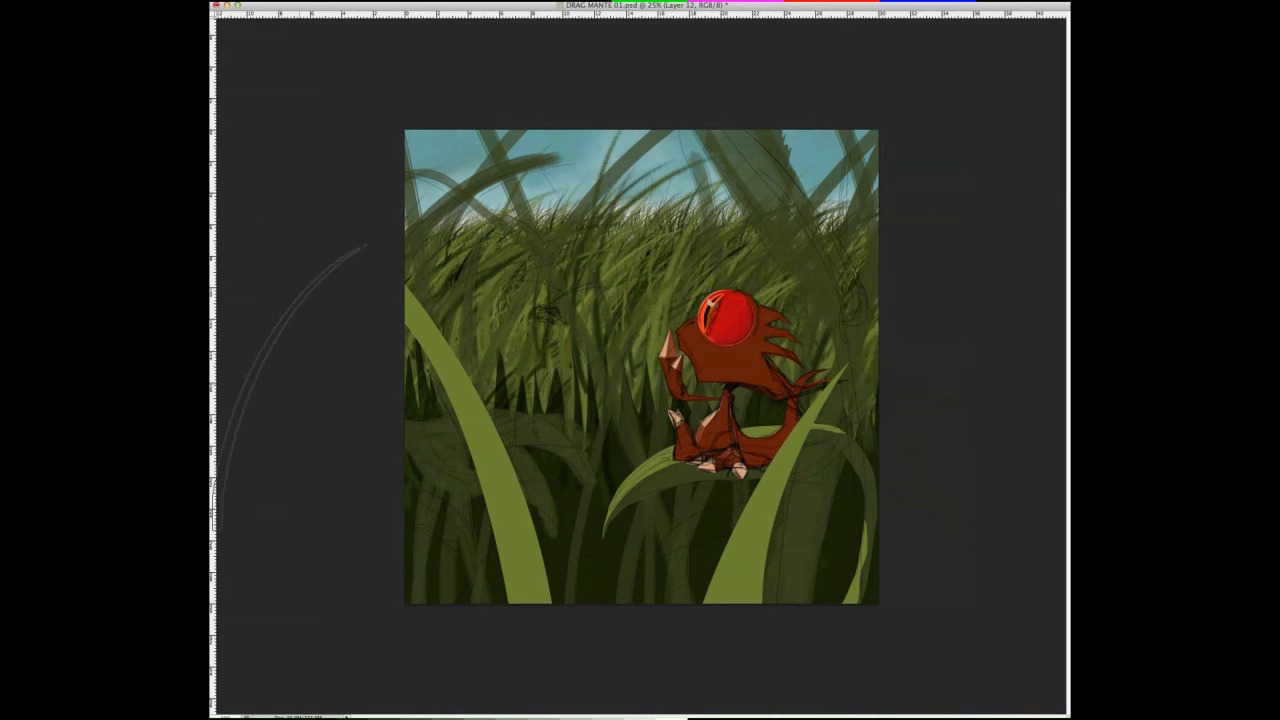
pyautogui.moveTo(541, 418); pyautogui.dragTo(554, 600)
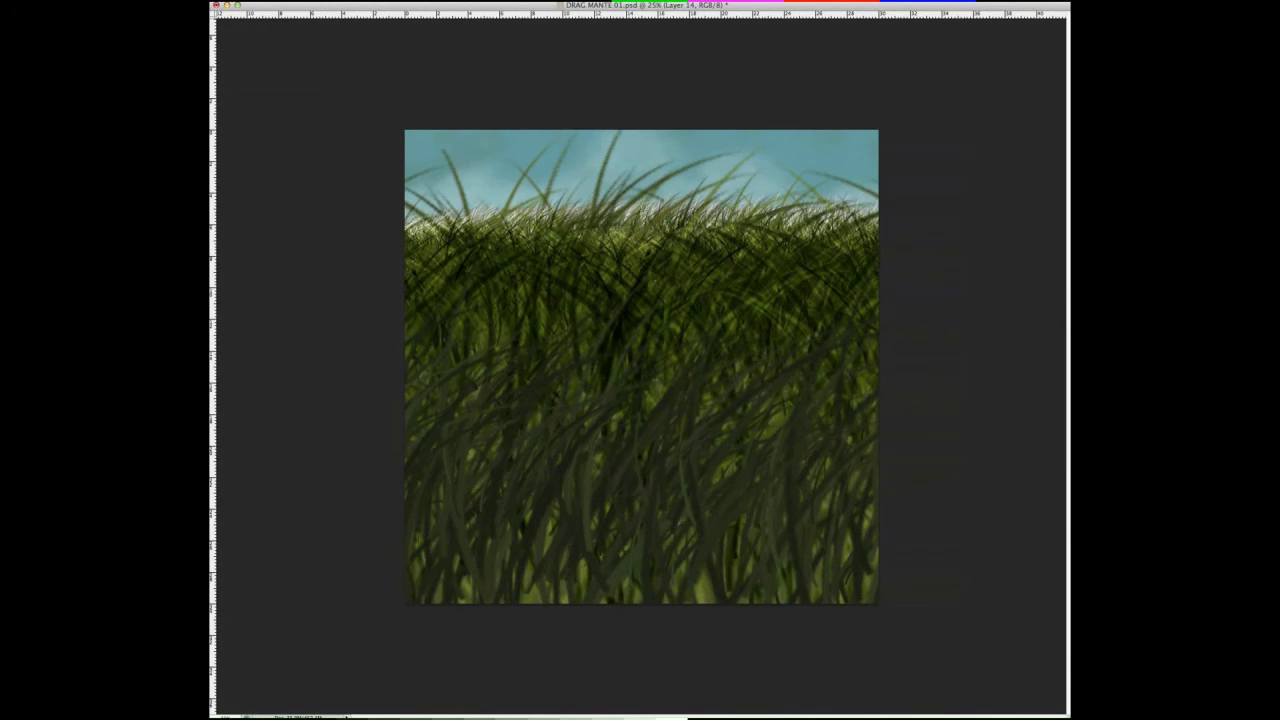
# Apply a Gaussian Blur to the background grass and save a copy as DRAG MANTE 02.psd.
pyautogui.click(275, 4)
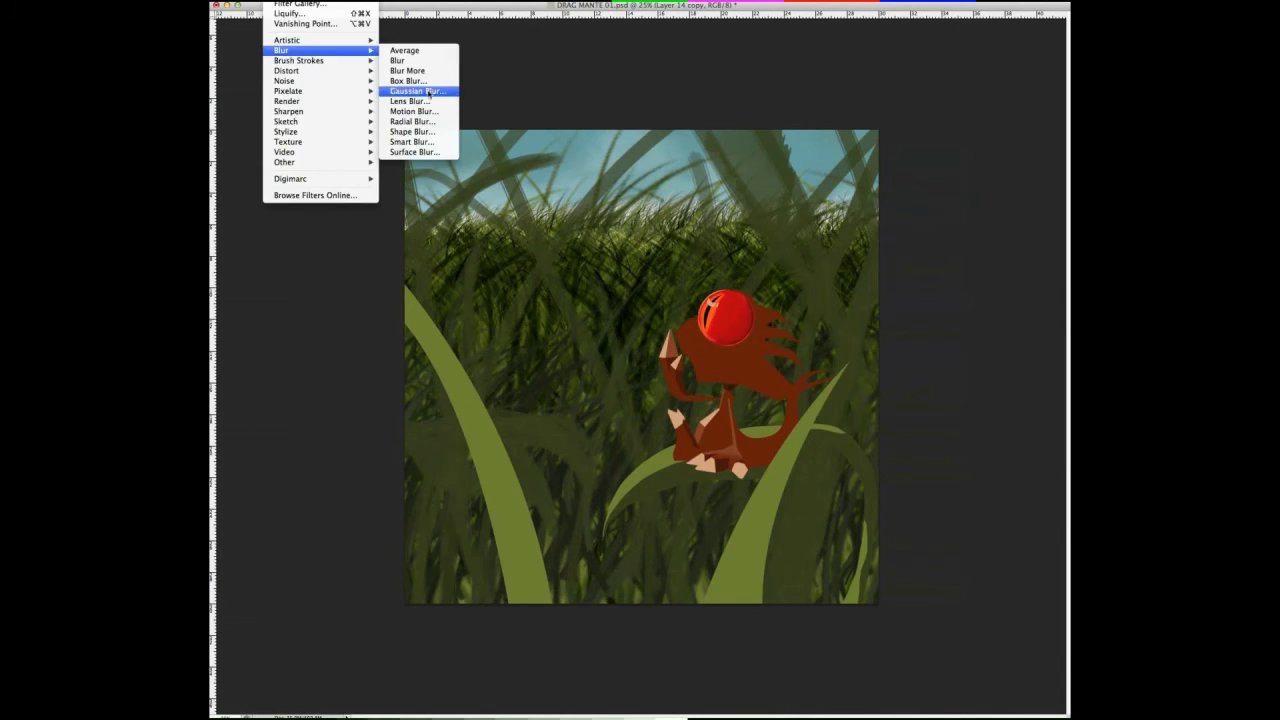
pyautogui.click(417, 89)
pyautogui.moveTo(268, 414); pyautogui.dragTo(274, 414)
pyautogui.press('Return')
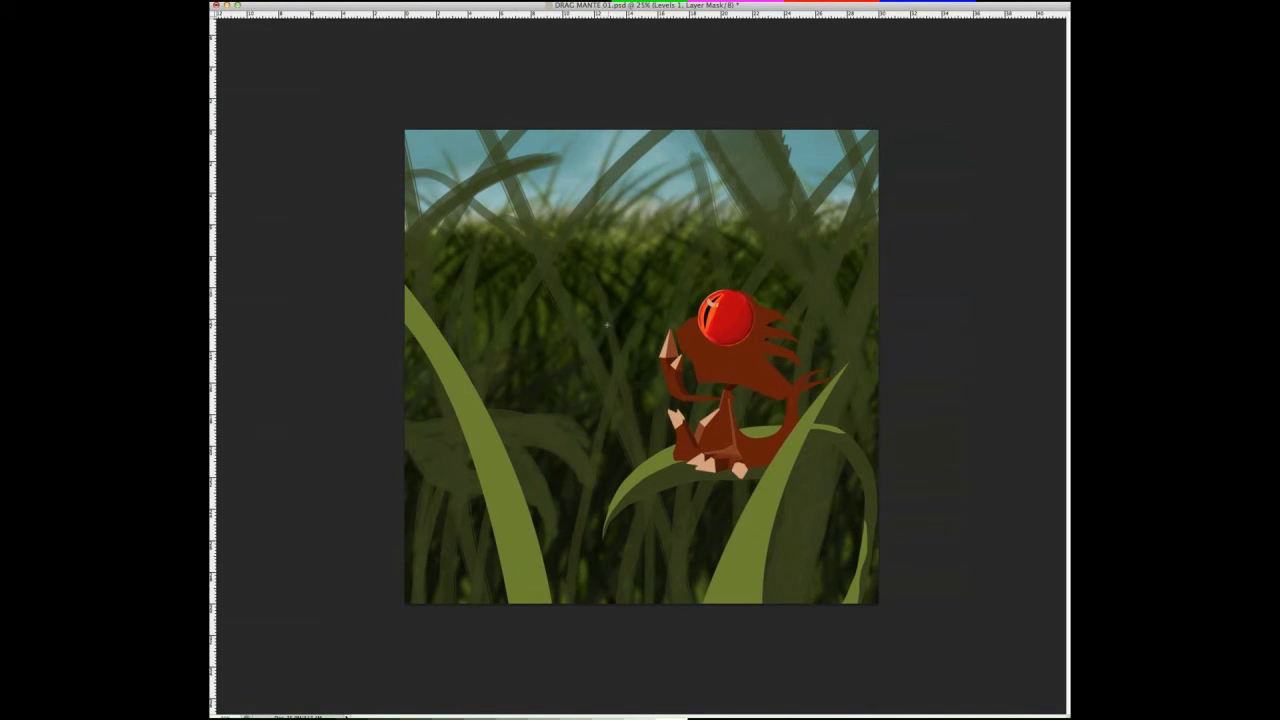
pyautogui.hotkey('alt', ']')
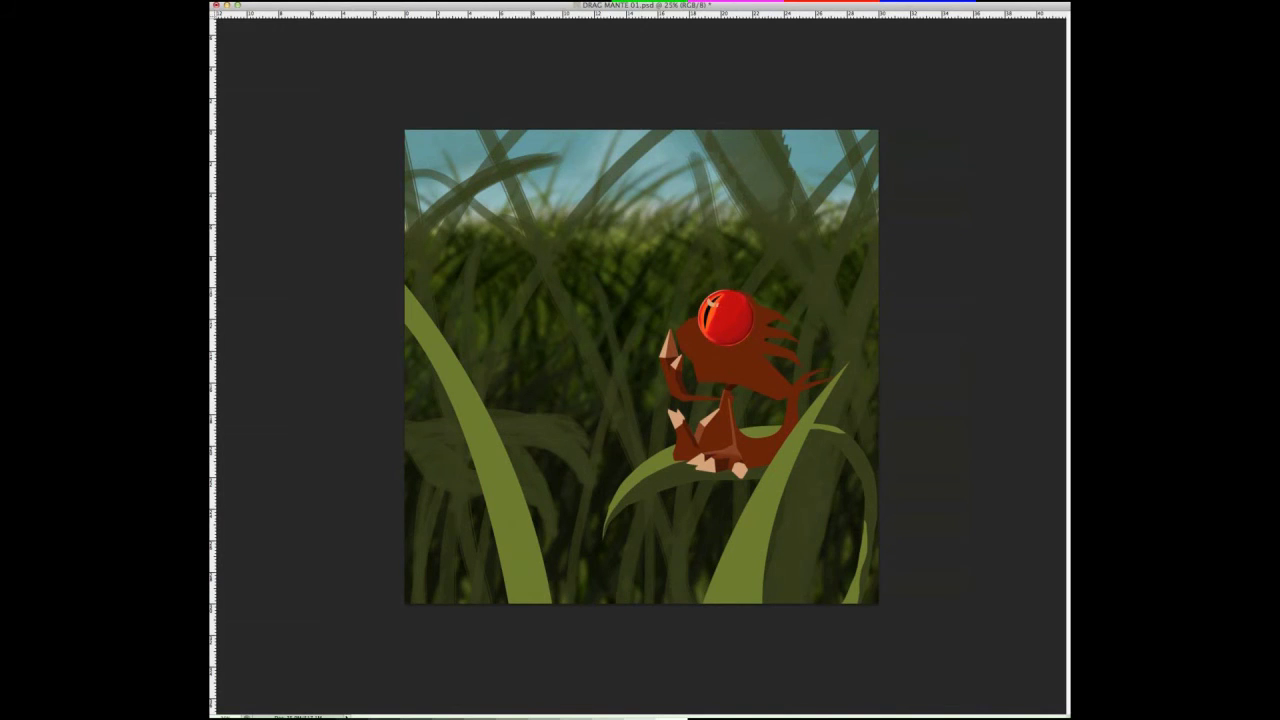
pyautogui.hotkey('ctrl', 'shift', 's')
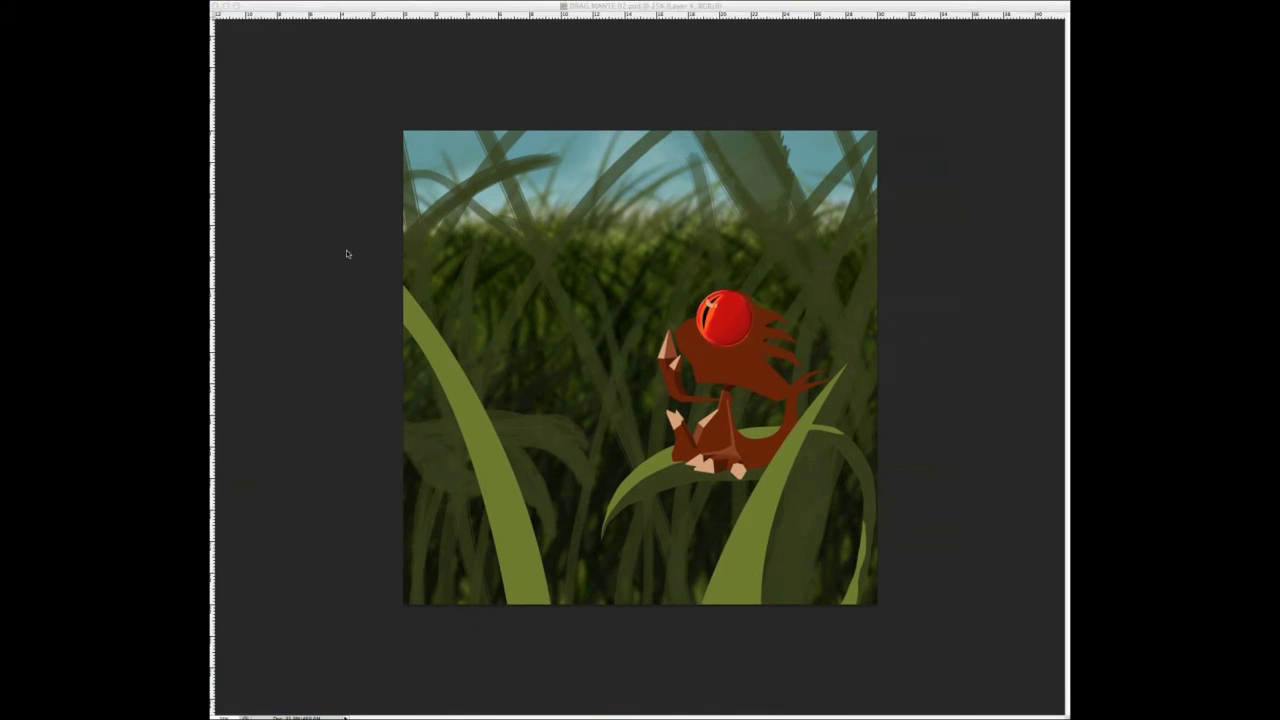
# Close the snout lasso selection, fill it orange, and brush brighter orange into the facet.
pyautogui.hotkey('ctrl', '+')
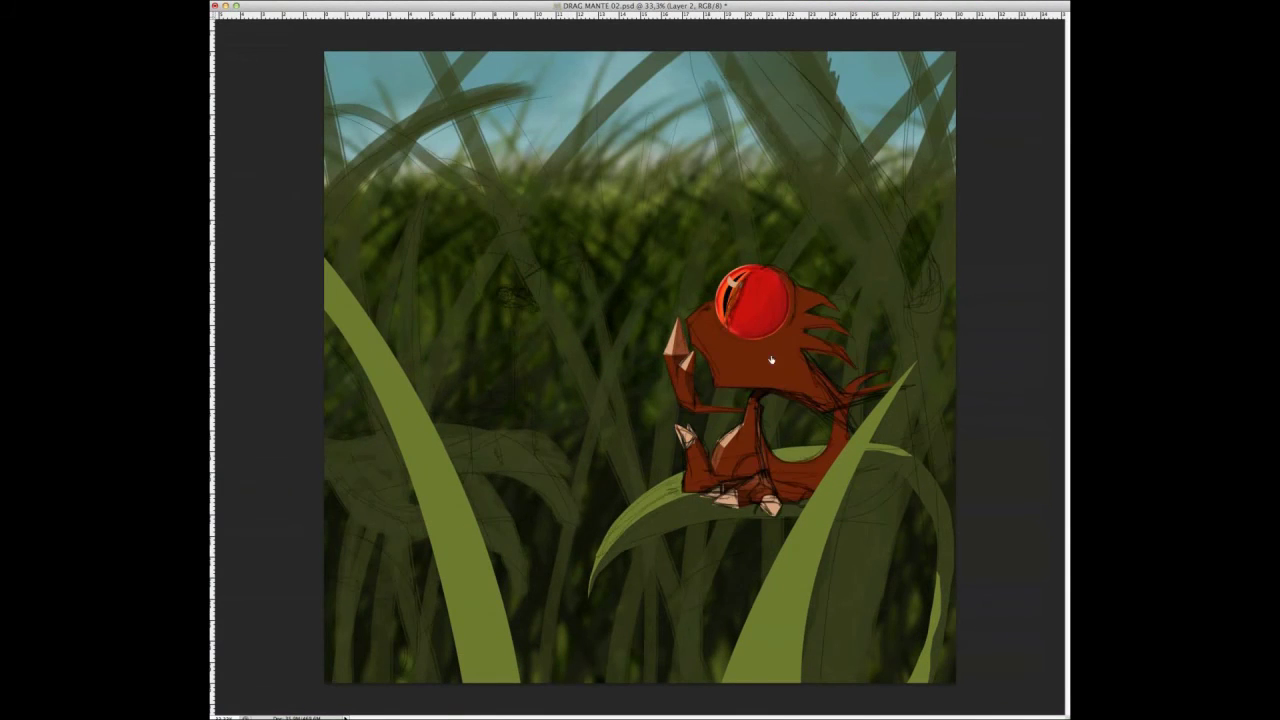
pyautogui.hotkey('ctrl', '+')
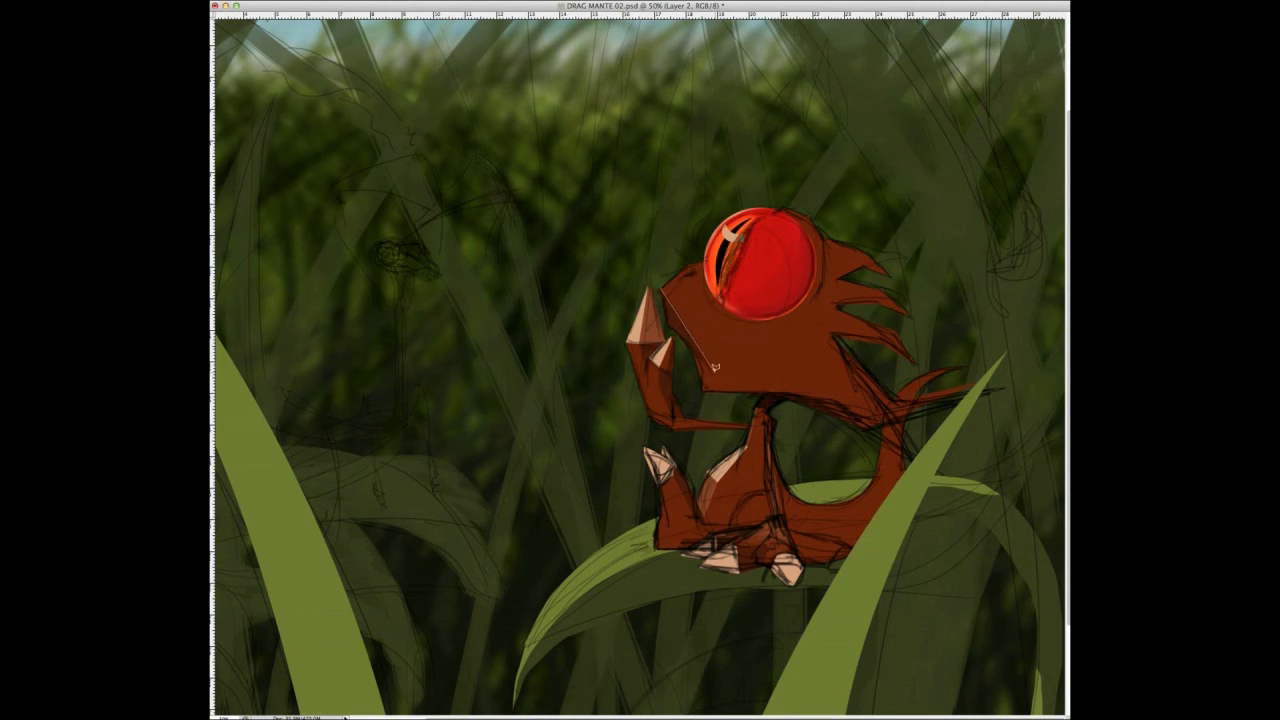
pyautogui.press('Return')
pyautogui.hotkey('alt', 'BackSpace')
pyautogui.moveTo(680, 290); pyautogui.dragTo(686, 328)
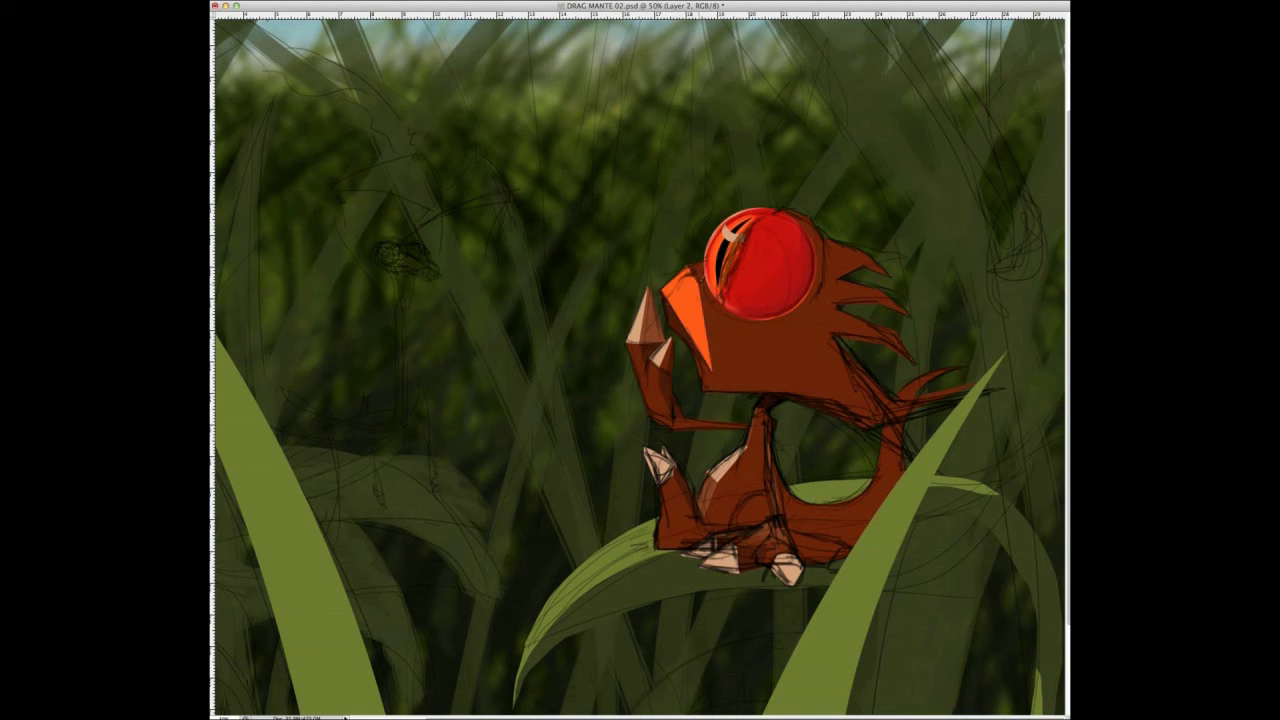
# Zoom in on the beak tip, paint it clean orange and remove the thin red line.
pyautogui.scroll(2, 700, 262)
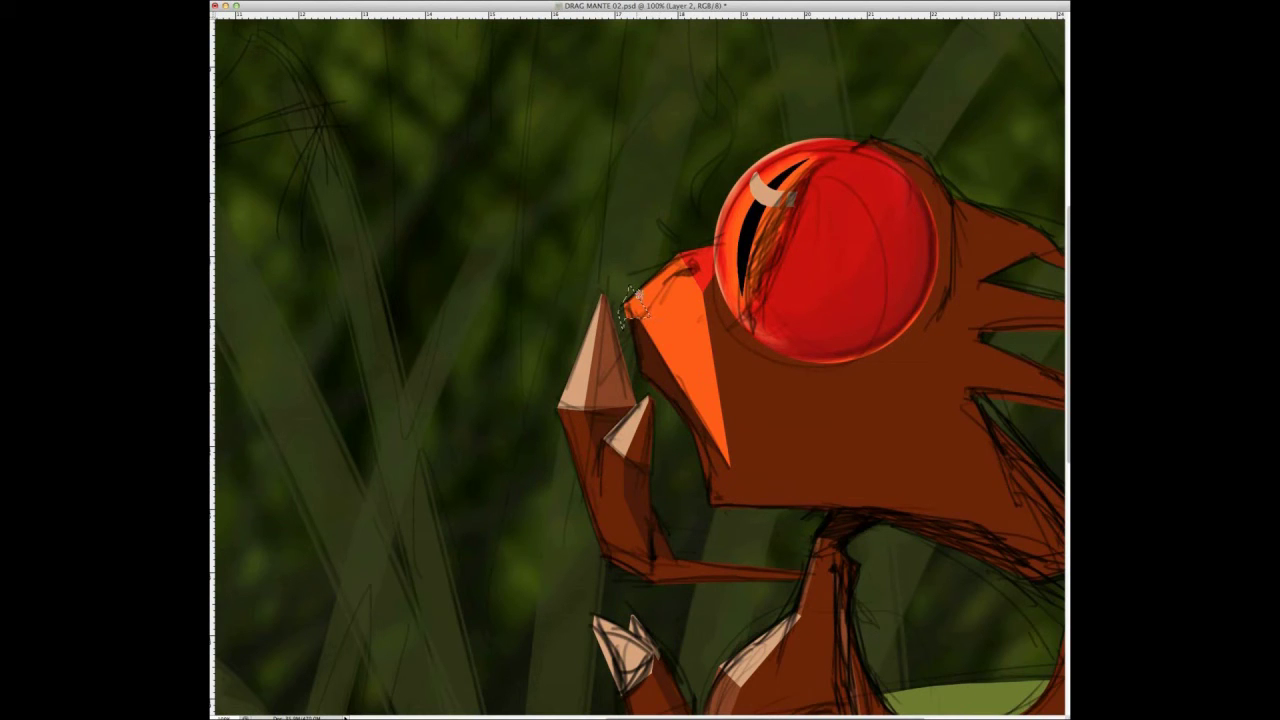
pyautogui.moveTo(636, 318); pyautogui.dragTo(624, 330)
pyautogui.hotkey('ctrl', 'd')
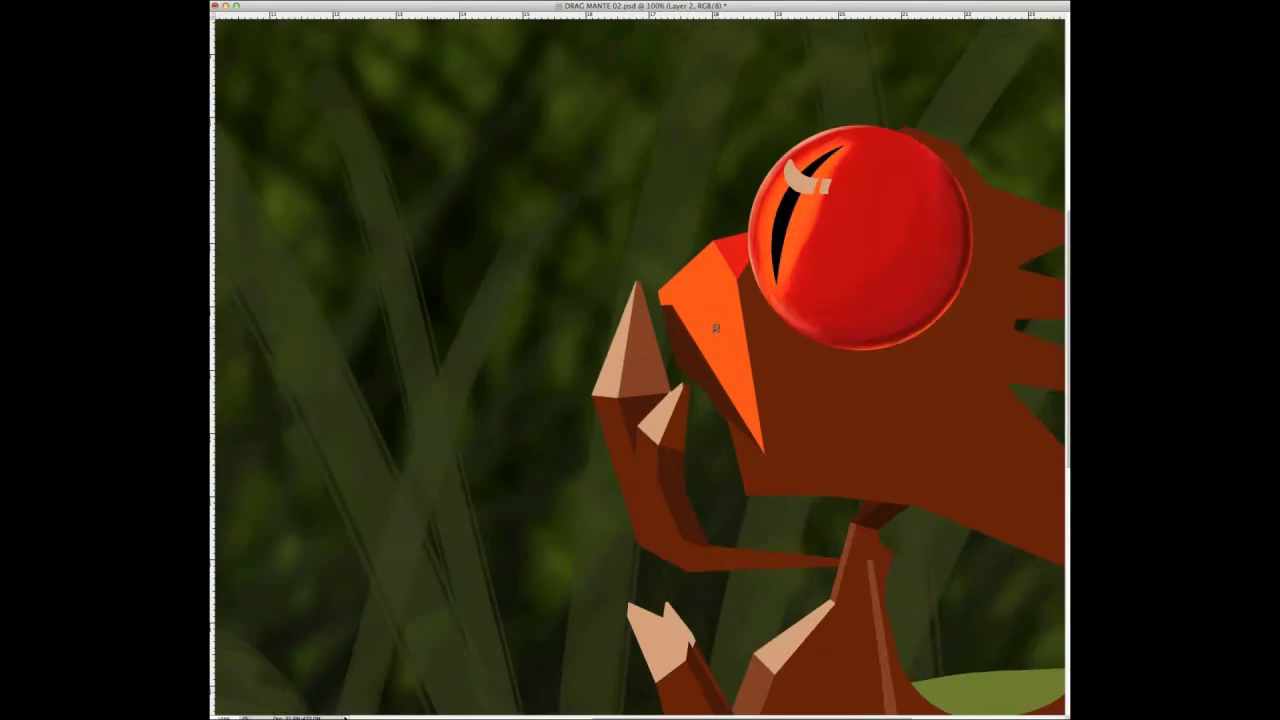
pyautogui.click(715, 328)
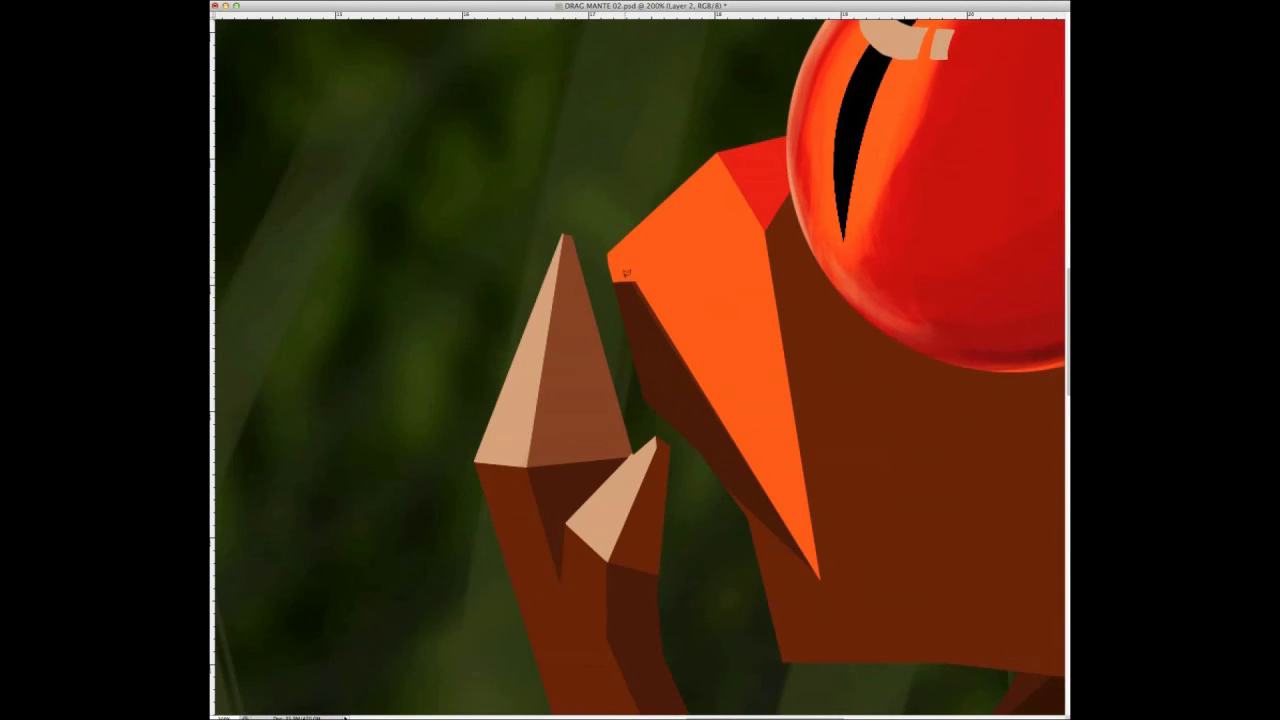
pyautogui.keyDown('alt'); pyautogui.click(694, 325); pyautogui.keyUp('alt')
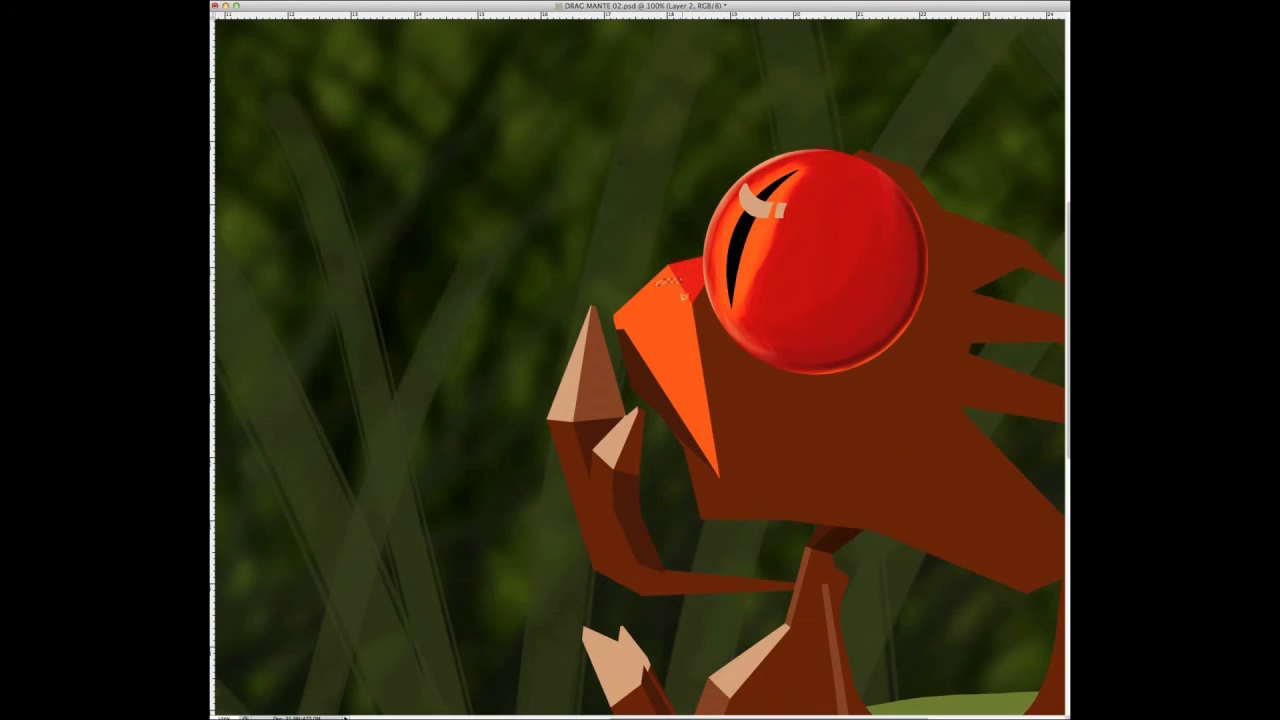
pyautogui.click(680, 290)
pyautogui.click(680, 290)
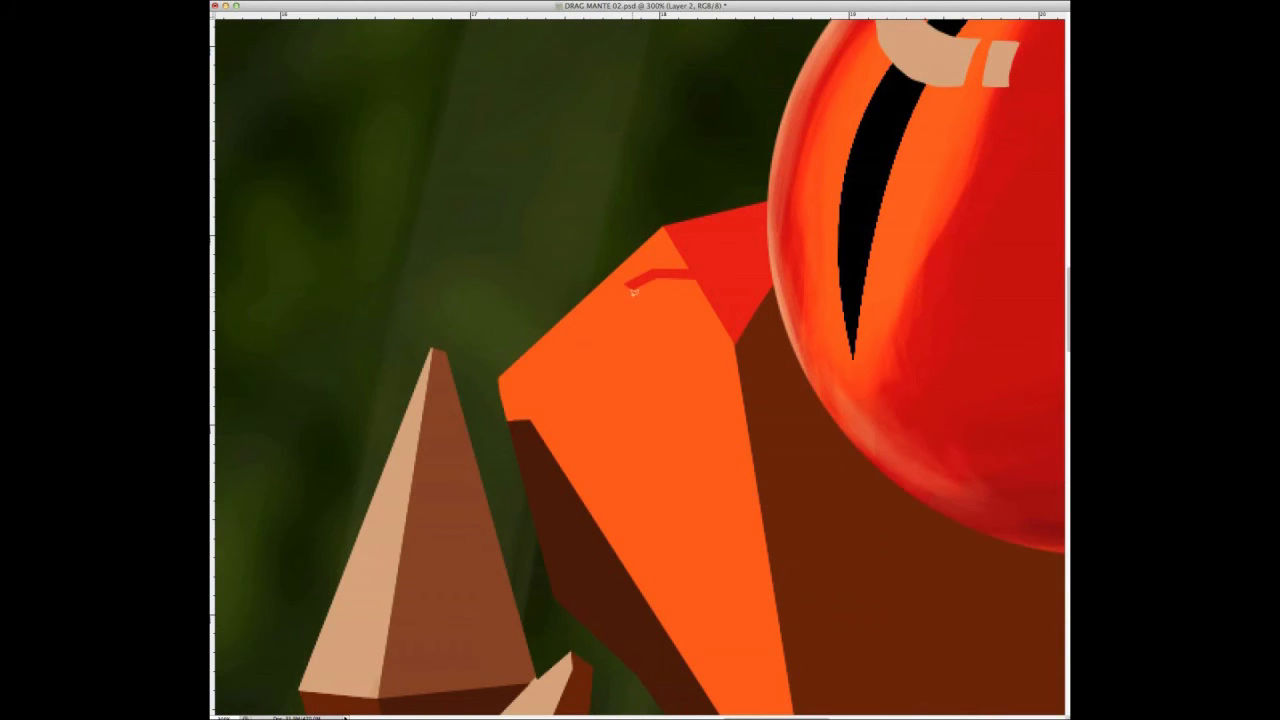
pyautogui.moveTo(634, 291); pyautogui.dragTo(712, 284)
pyautogui.hotkey('ctrl', 'd')
# Shade the lower edge of the tail spike with a darker colour.
pyautogui.hotkey('ctrl', '-')
pyautogui.hotkey('ctrl', '-')
pyautogui.hotkey('ctrl', '-')
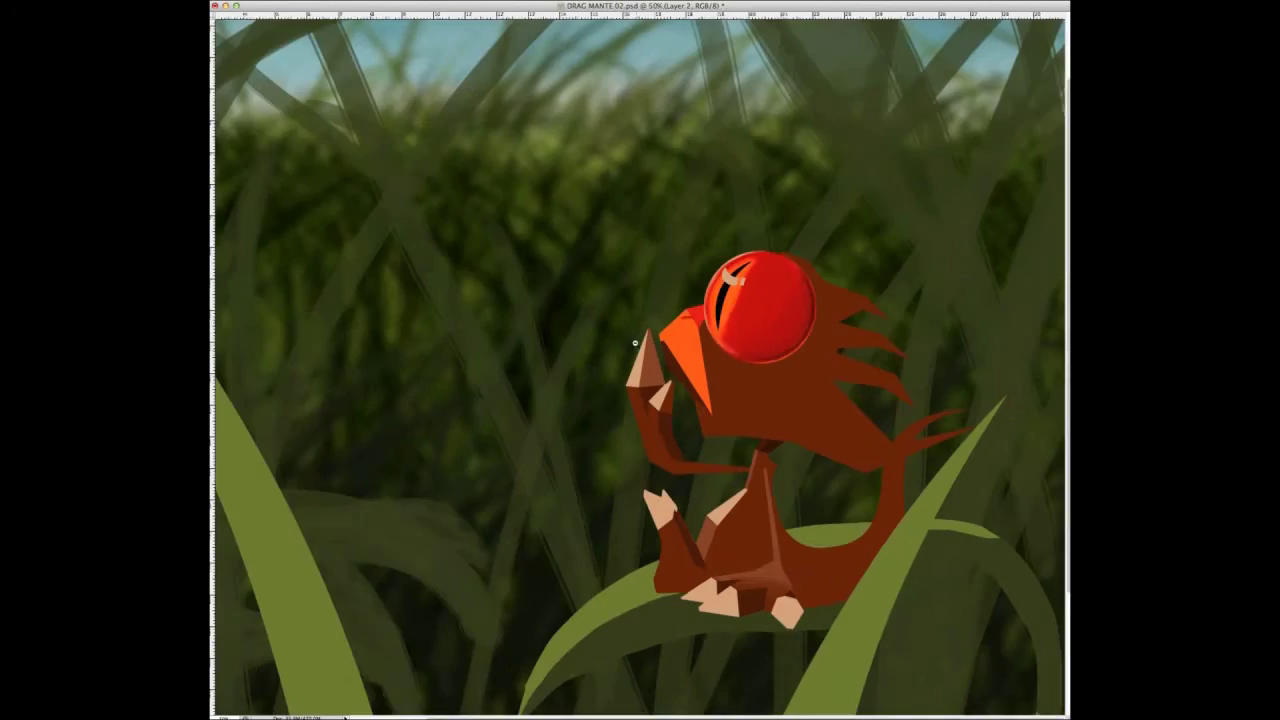
pyautogui.hotkey('ctrl', '-')
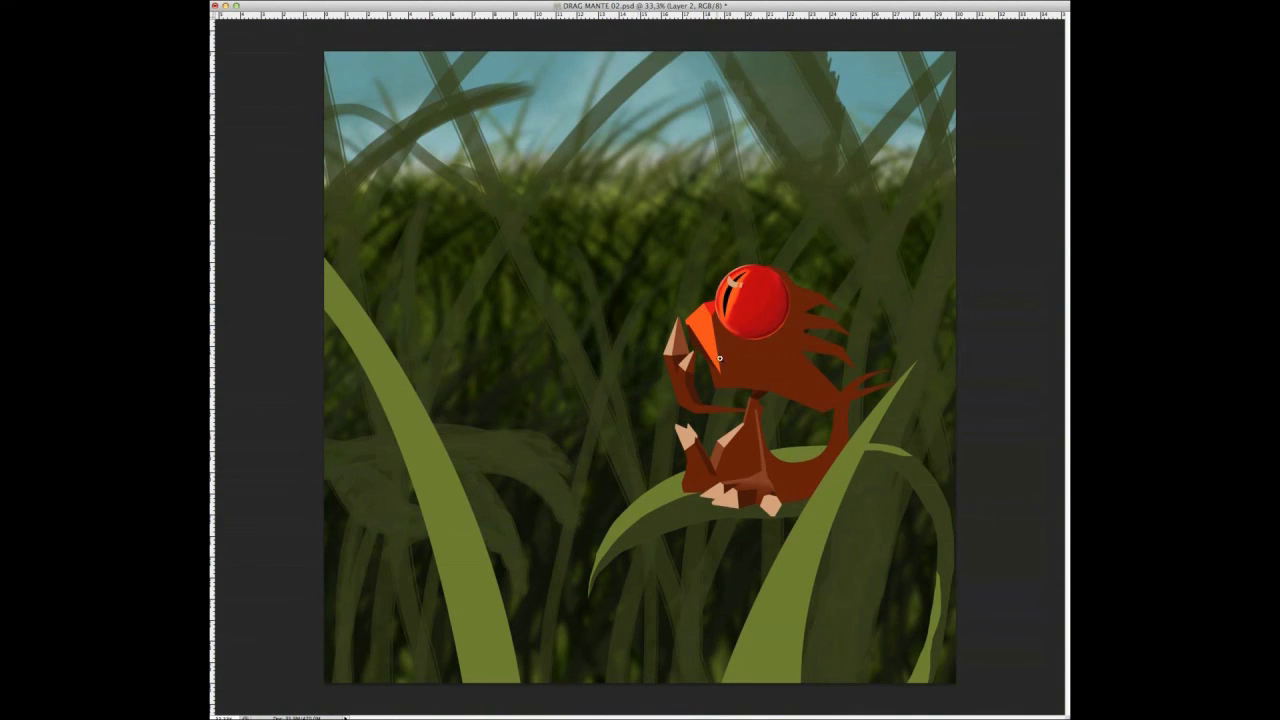
pyautogui.hotkey('ctrl', '+')
pyautogui.hotkey('ctrl', '+')
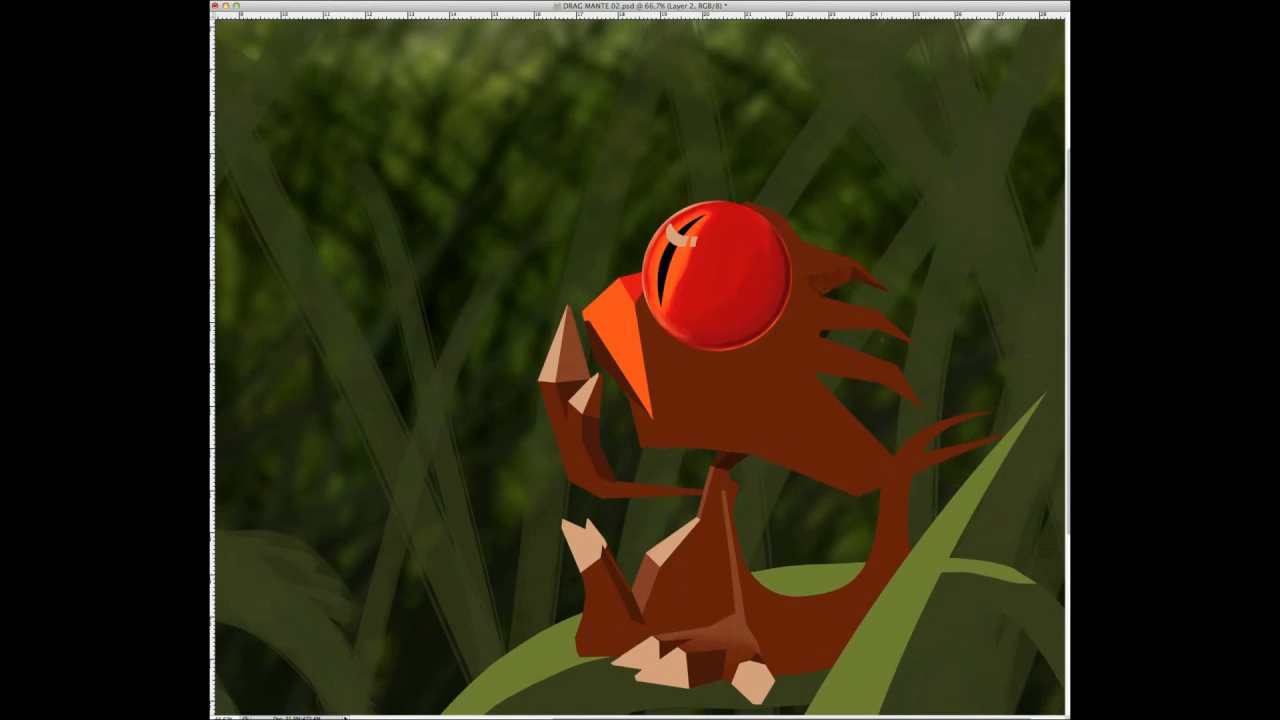
pyautogui.moveTo(988, 442); pyautogui.dragTo(874, 486)
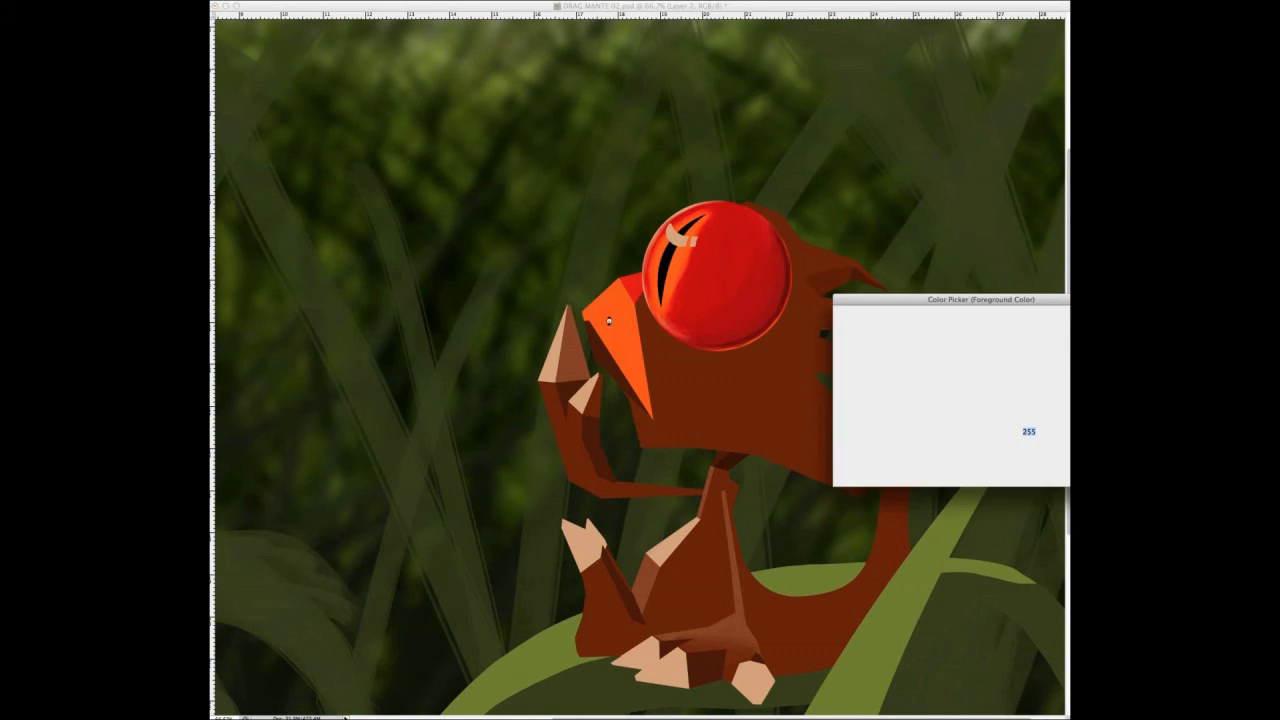
pyautogui.press('Return')
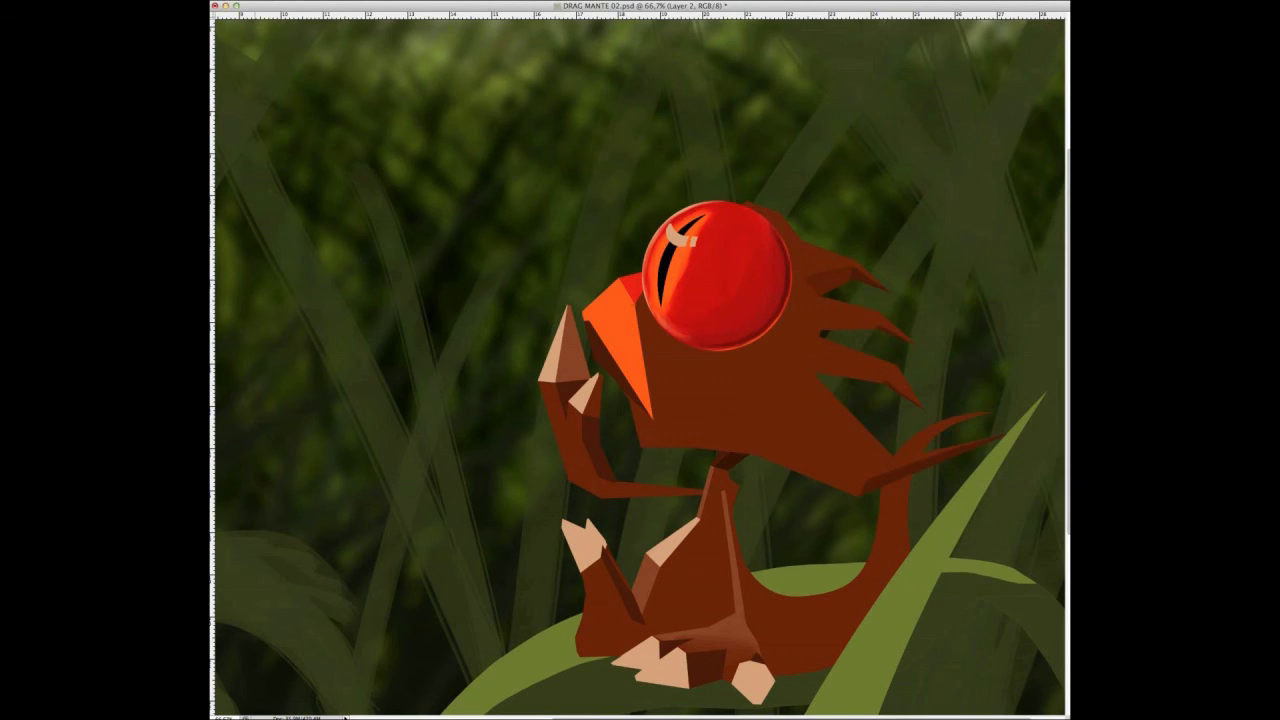
pyautogui.hotkey('ctrl', '-')
pyautogui.hotkey('ctrl', '-')
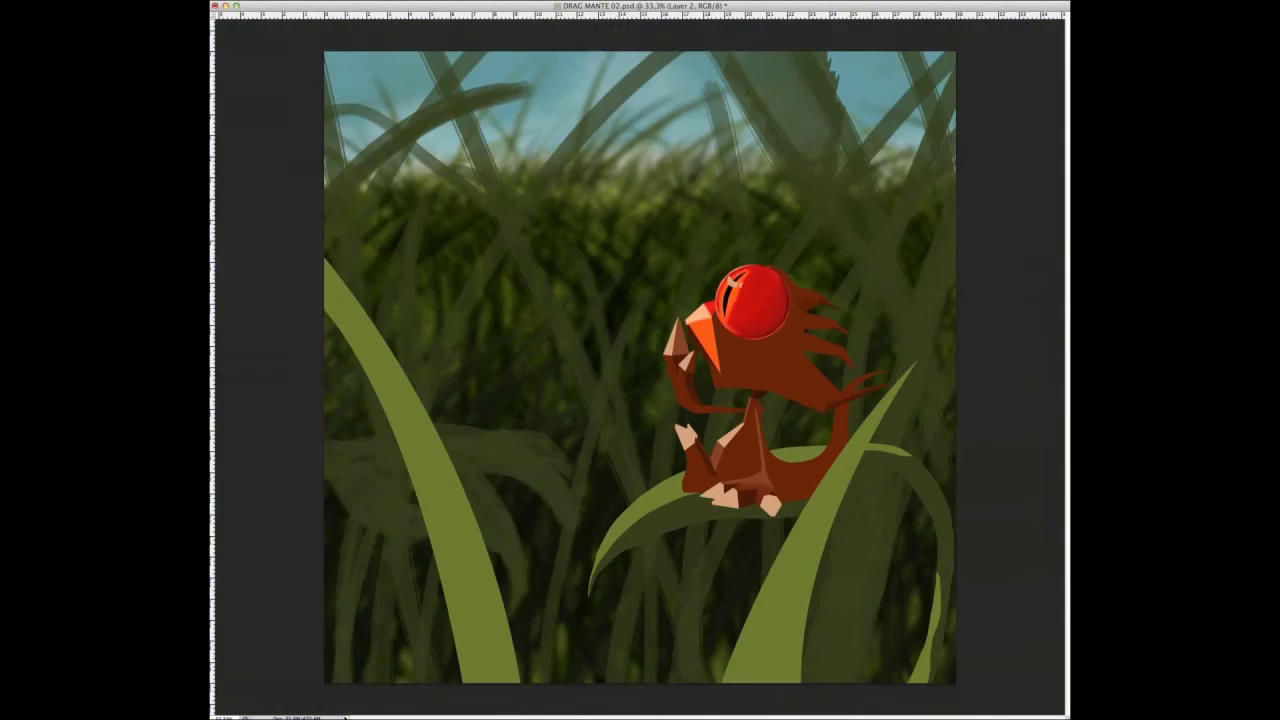
pyautogui.hotkey('ctrl', '+')
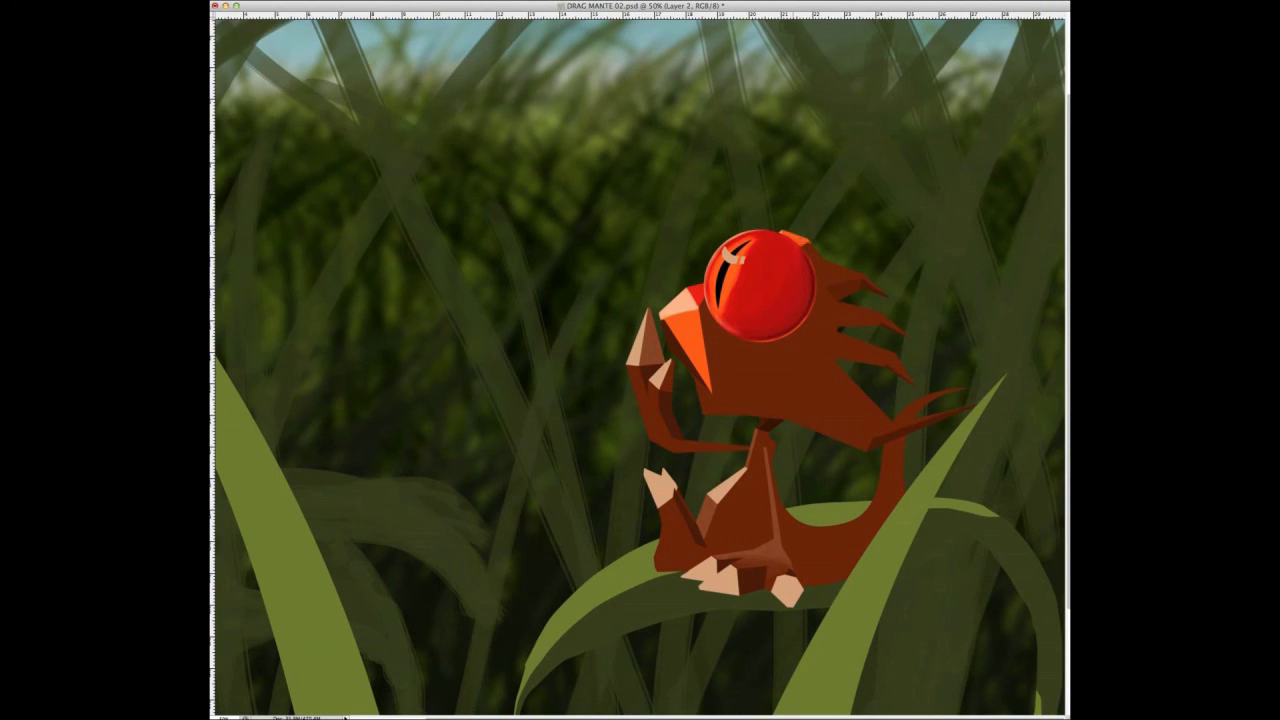
# Paint brighter orange facets on the crest spikes beside the eye and the body folds.
pyautogui.moveTo(820, 268)
pyautogui.mouseDown()
pyautogui.moveTo(862, 266)
pyautogui.moveTo(876, 312)
pyautogui.mouseUp()
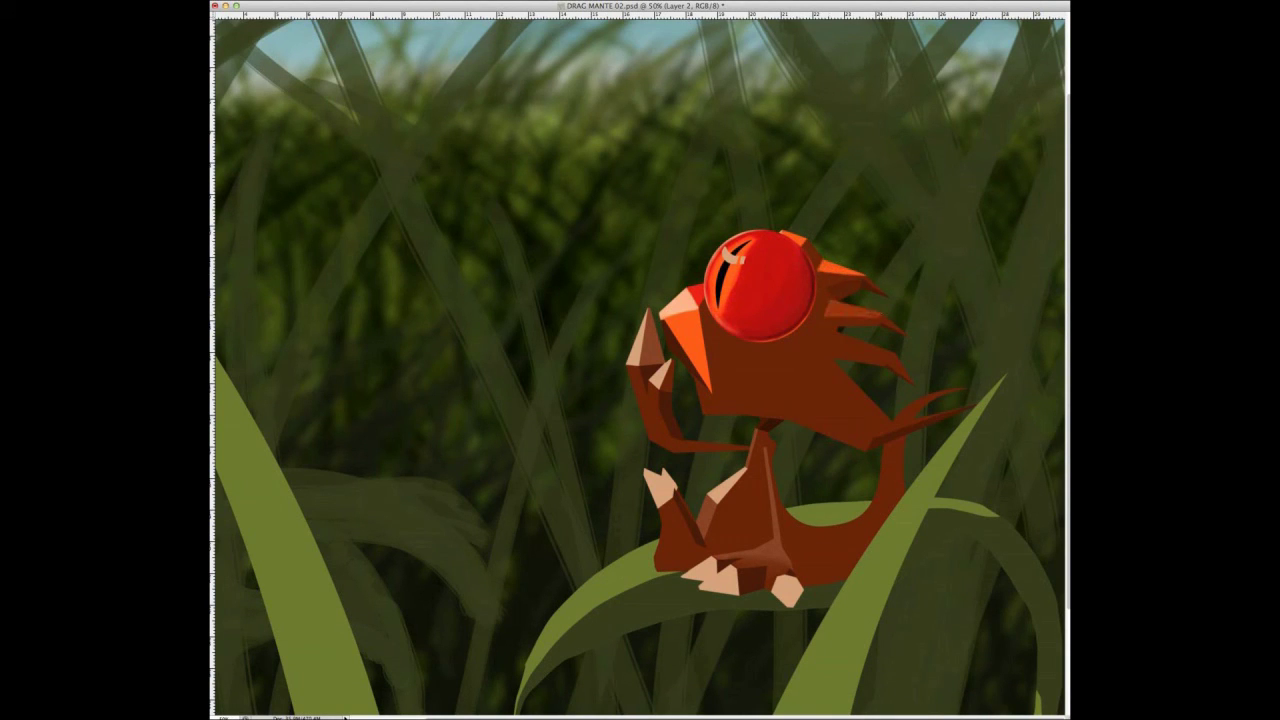
pyautogui.moveTo(804, 334); pyautogui.dragTo(894, 356)
pyautogui.moveTo(814, 334); pyautogui.dragTo(890, 358)
pyautogui.moveTo(710, 412)
pyautogui.mouseDown()
pyautogui.moveTo(768, 398)
pyautogui.moveTo(776, 362)
pyautogui.mouseUp()
pyautogui.moveTo(784, 368)
pyautogui.mouseDown()
pyautogui.moveTo(870, 438)
pyautogui.moveTo(834, 396)
pyautogui.moveTo(770, 378)
pyautogui.moveTo(766, 406)
pyautogui.moveTo(866, 446)
pyautogui.mouseUp()
# Darken the face and beak, then add lighter orange highlights on the shoulder, neck and head.
pyautogui.moveTo(664, 318)
pyautogui.mouseDown()
pyautogui.moveTo(692, 318)
pyautogui.moveTo(680, 352)
pyautogui.moveTo(700, 388)
pyautogui.moveTo(710, 374)
pyautogui.mouseUp()
pyautogui.moveTo(672, 322); pyautogui.dragTo(698, 352)
pyautogui.moveTo(696, 340); pyautogui.dragTo(706, 382)
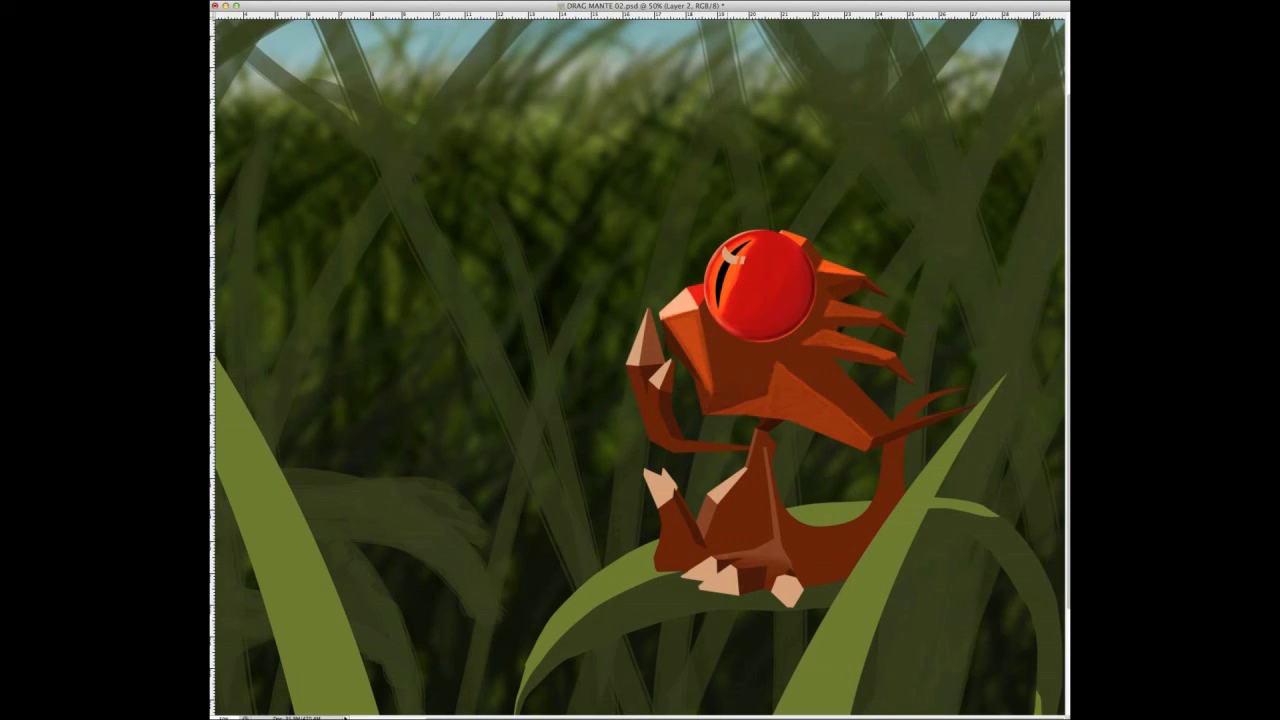
pyautogui.moveTo(770, 418)
pyautogui.mouseDown()
pyautogui.moveTo(798, 400)
pyautogui.moveTo(860, 446)
pyautogui.mouseUp()
pyautogui.moveTo(780, 362); pyautogui.dragTo(838, 420)
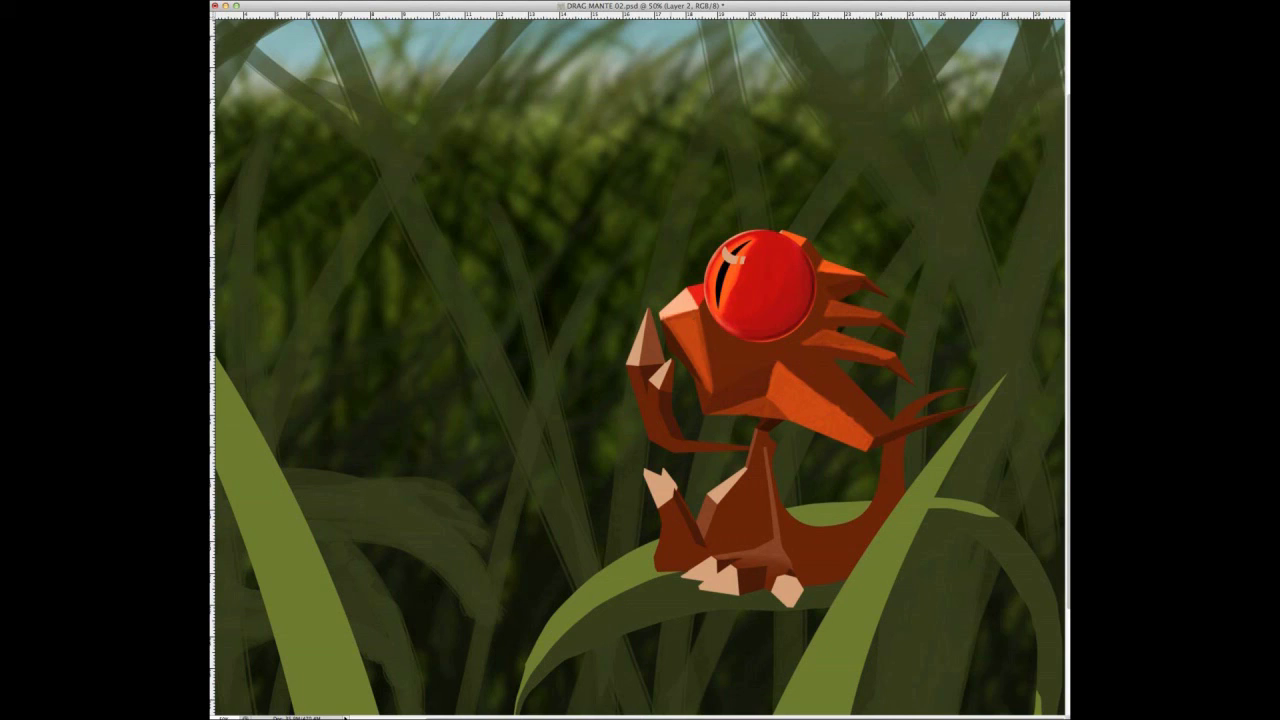
pyautogui.moveTo(702, 324); pyautogui.dragTo(708, 380)
pyautogui.moveTo(690, 302); pyautogui.dragTo(702, 286)
# On a new highlights layer, lighten the head, neck and chest left of and below the eye.
pyautogui.hotkey('ctrl', 'shift', 'alt', 'n')
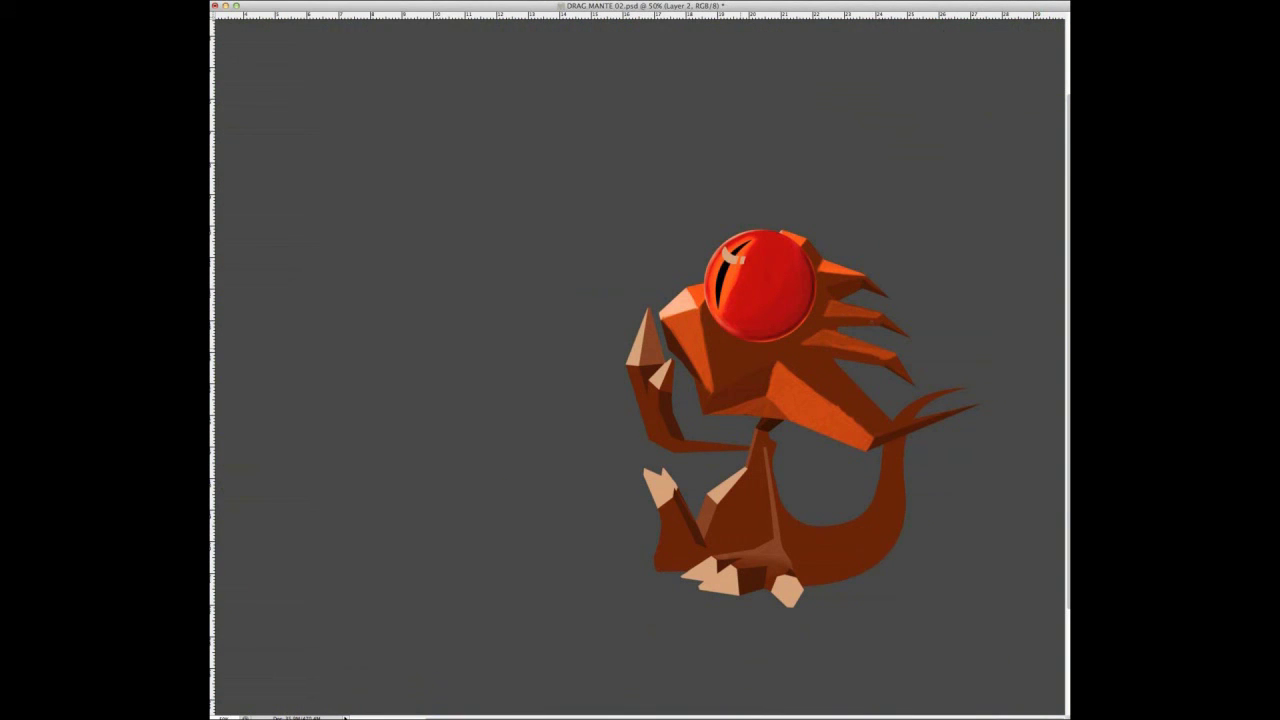
pyautogui.moveTo(706, 394)
pyautogui.mouseDown()
pyautogui.moveTo(704, 312)
pyautogui.moveTo(668, 314)
pyautogui.moveTo(694, 332)
pyautogui.mouseUp()
pyautogui.moveTo(706, 390); pyautogui.dragTo(702, 344)
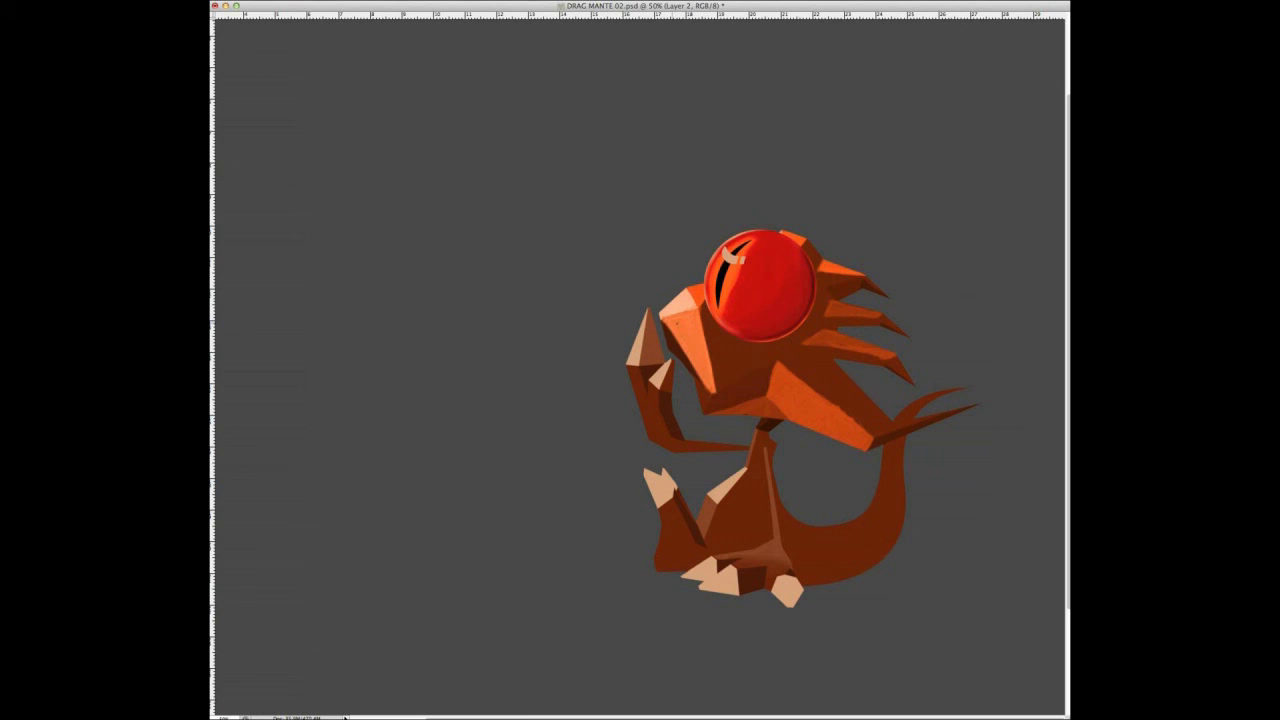
pyautogui.moveTo(692, 300); pyautogui.dragTo(700, 286)
pyautogui.moveTo(710, 388); pyautogui.dragTo(704, 304)
pyautogui.moveTo(752, 344); pyautogui.dragTo(774, 360)
pyautogui.moveTo(716, 390); pyautogui.dragTo(774, 362)
# Add more light patches below the eye, darken a neck strip, retouch the upper spike and highlight the shoulder.
pyautogui.moveTo(702, 334); pyautogui.dragTo(714, 306)
pyautogui.moveTo(712, 386); pyautogui.dragTo(728, 324)
pyautogui.moveTo(758, 340)
pyautogui.mouseDown()
pyautogui.moveTo(716, 386)
pyautogui.moveTo(756, 354)
pyautogui.mouseUp()
pyautogui.moveTo(710, 318)
pyautogui.mouseDown()
pyautogui.moveTo(702, 308)
pyautogui.moveTo(718, 326)
pyautogui.mouseUp()
pyautogui.moveTo(764, 364); pyautogui.dragTo(742, 338)
pyautogui.moveTo(713, 390)
pyautogui.mouseDown()
pyautogui.moveTo(713, 370)
pyautogui.moveTo(702, 384)
pyautogui.mouseUp()
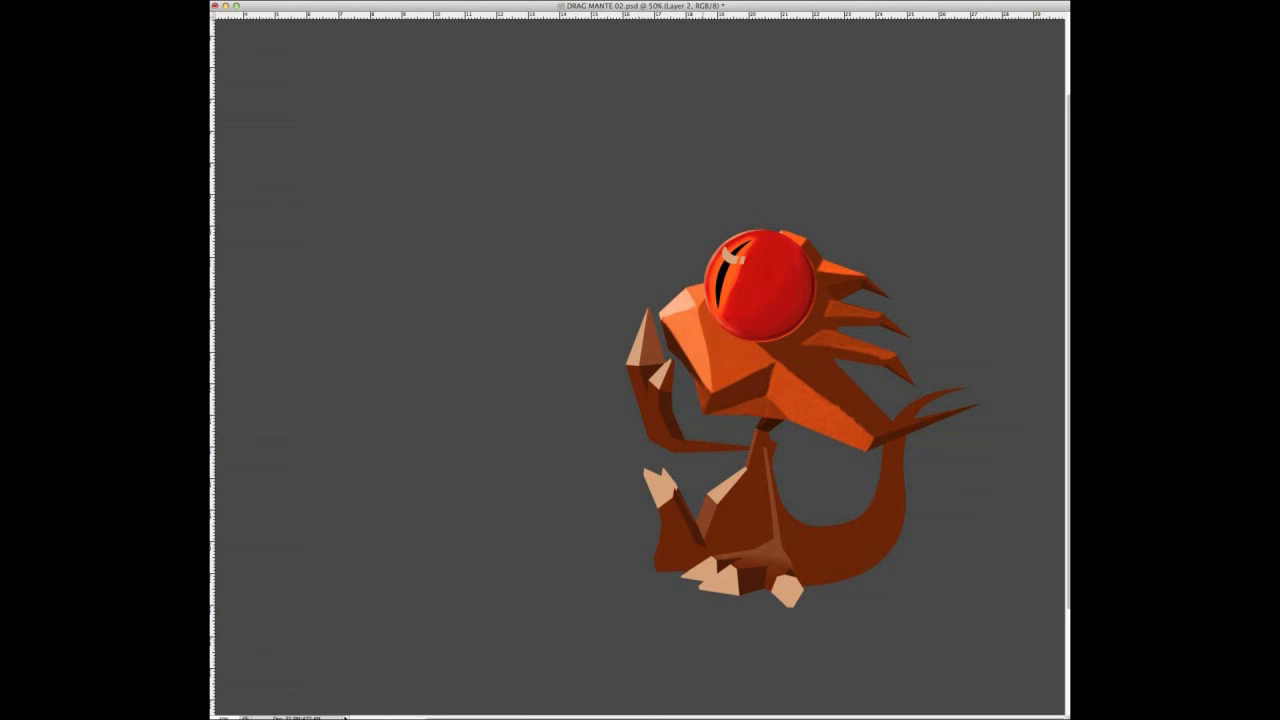
pyautogui.moveTo(788, 234); pyautogui.dragTo(804, 244)
pyautogui.moveTo(870, 448)
pyautogui.mouseDown()
pyautogui.moveTo(815, 392)
pyautogui.moveTo(868, 446)
pyautogui.moveTo(812, 402)
pyautogui.mouseUp()
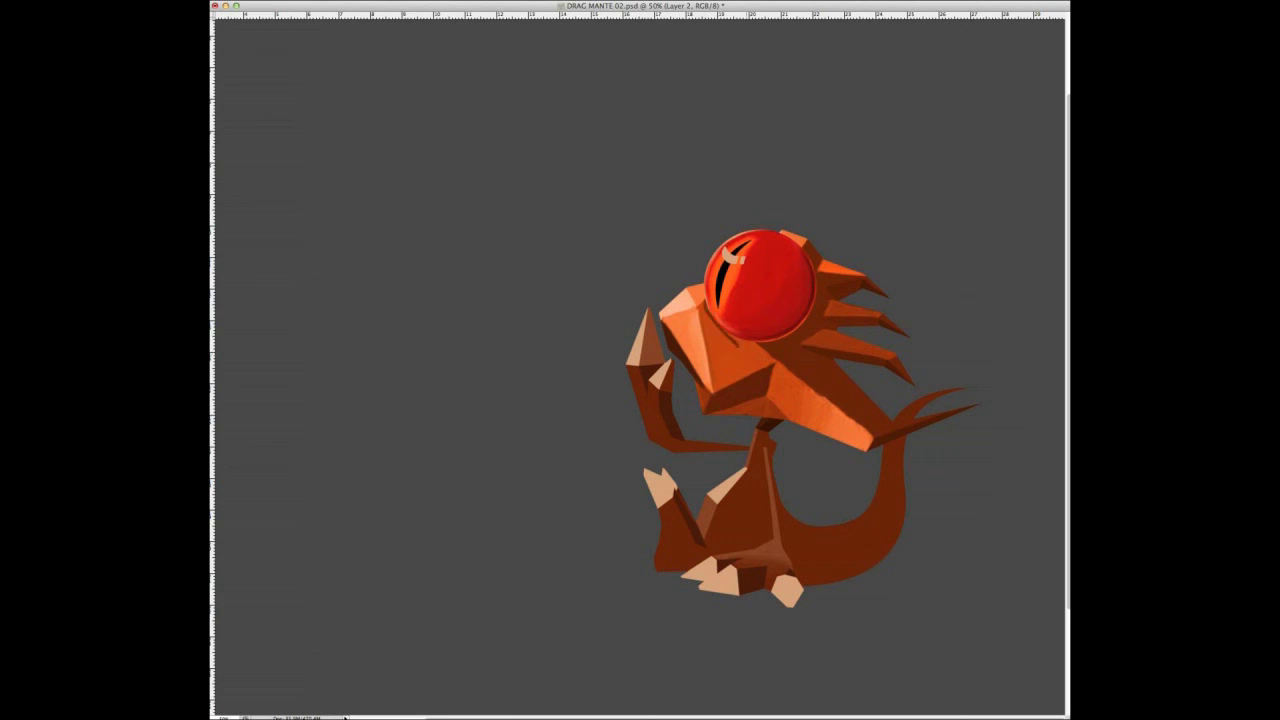
# Paint a soft shadow under the eye and a thin highlight on its lower rim.
pyautogui.moveTo(740, 346); pyautogui.dragTo(768, 354)
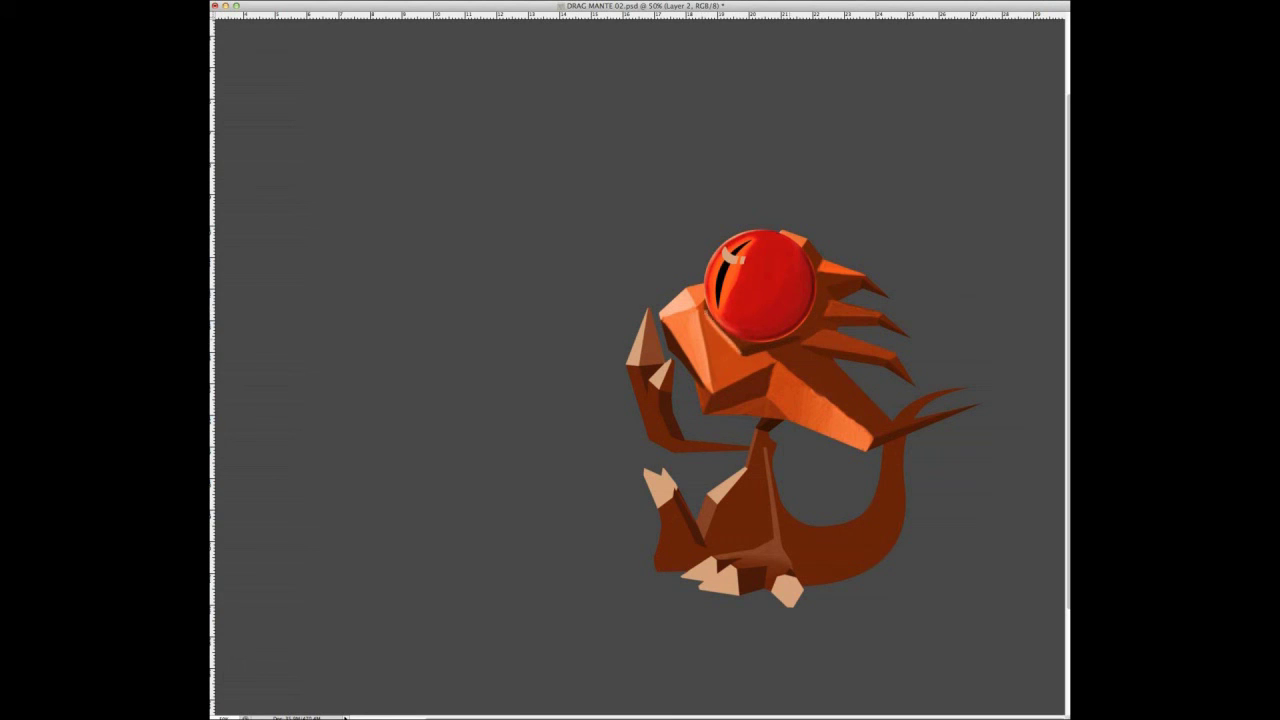
pyautogui.moveTo(740, 354); pyautogui.dragTo(774, 358)
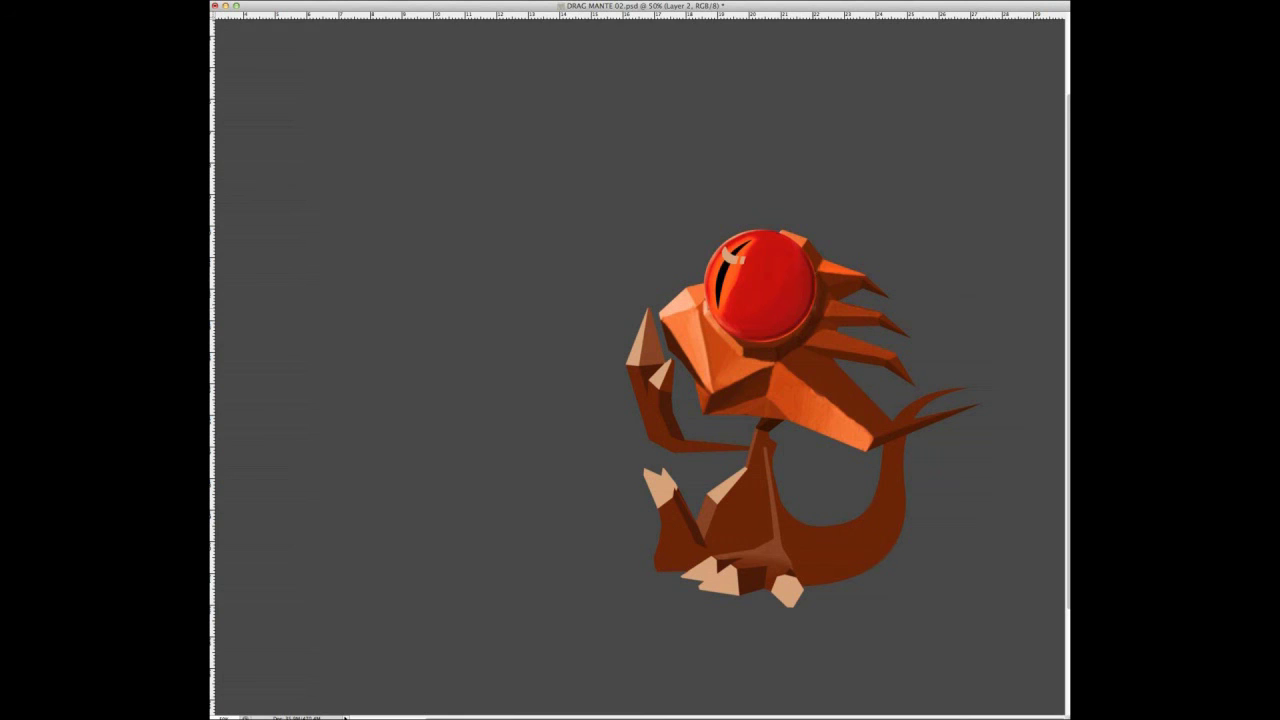
pyautogui.hotkey('ctrl', '-')
pyautogui.hotkey('ctrl', '-')
pyautogui.hotkey('ctrl', '-')
pyautogui.hotkey('ctrl', '+')
pyautogui.hotkey('ctrl', '+')
pyautogui.hotkey('ctrl', '+')
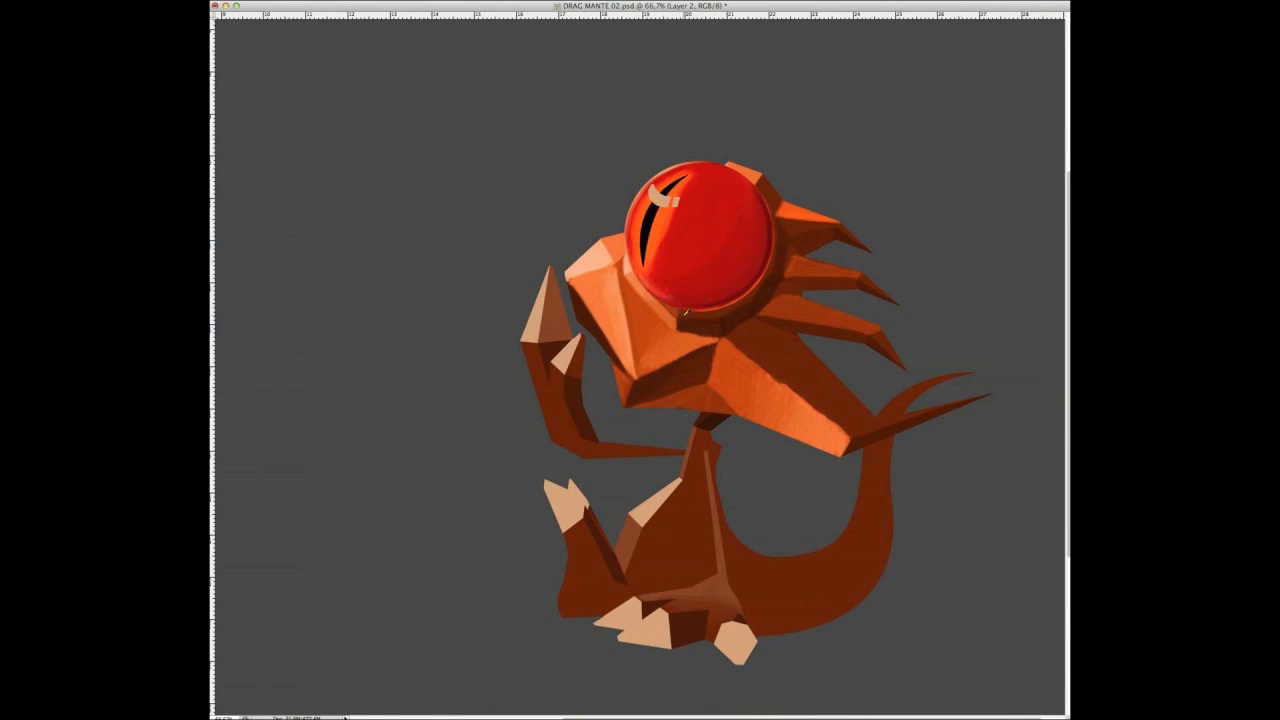
pyautogui.moveTo(690, 313); pyautogui.dragTo(718, 313)
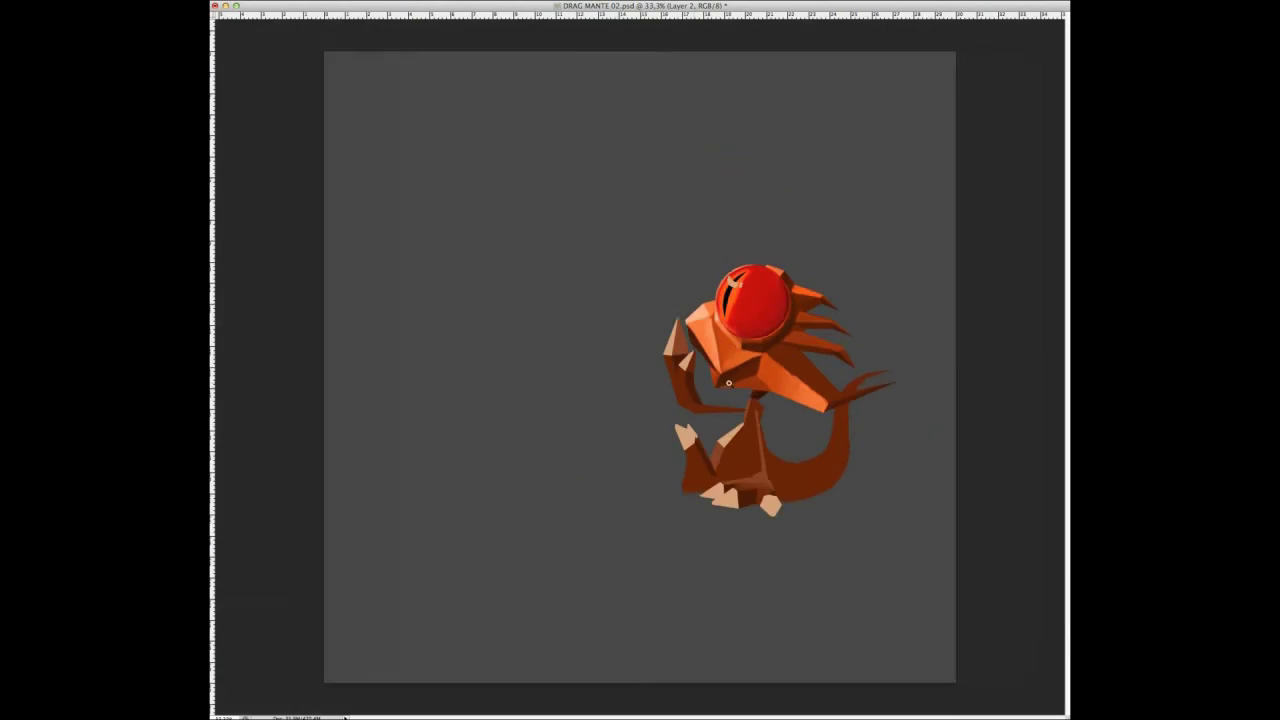
pyautogui.moveTo(783, 190); pyautogui.dragTo(768, 235)
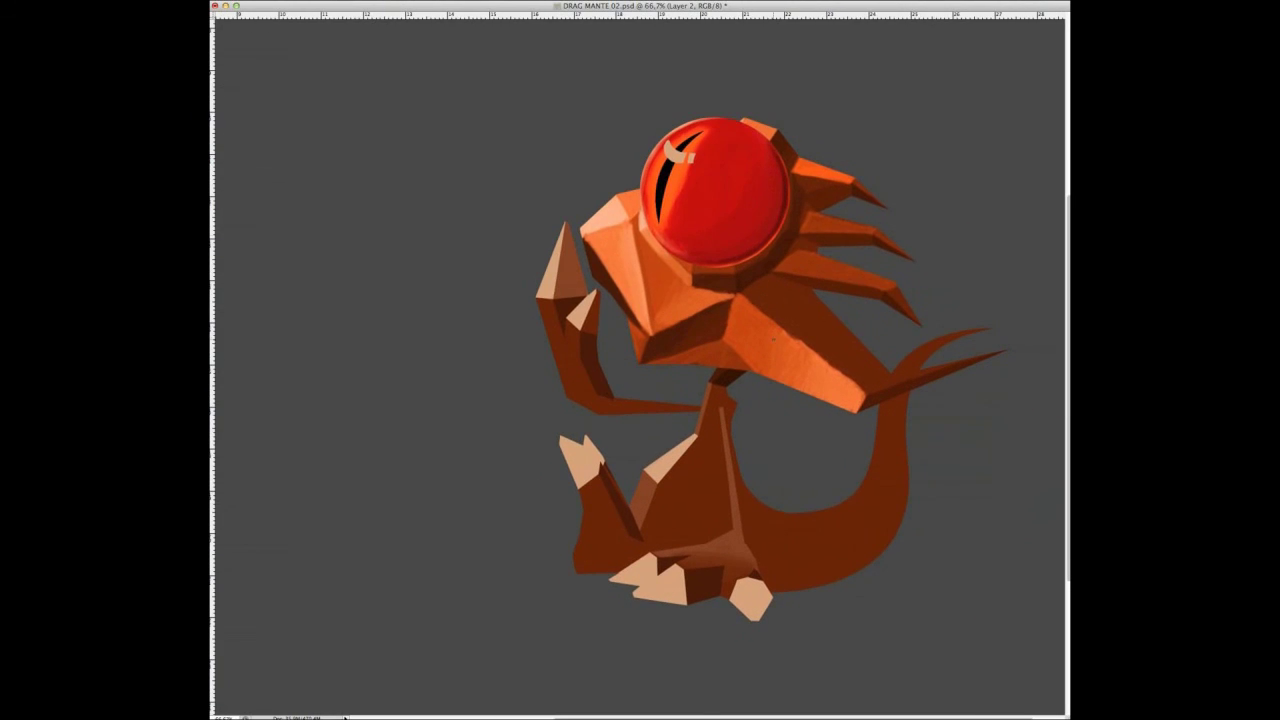